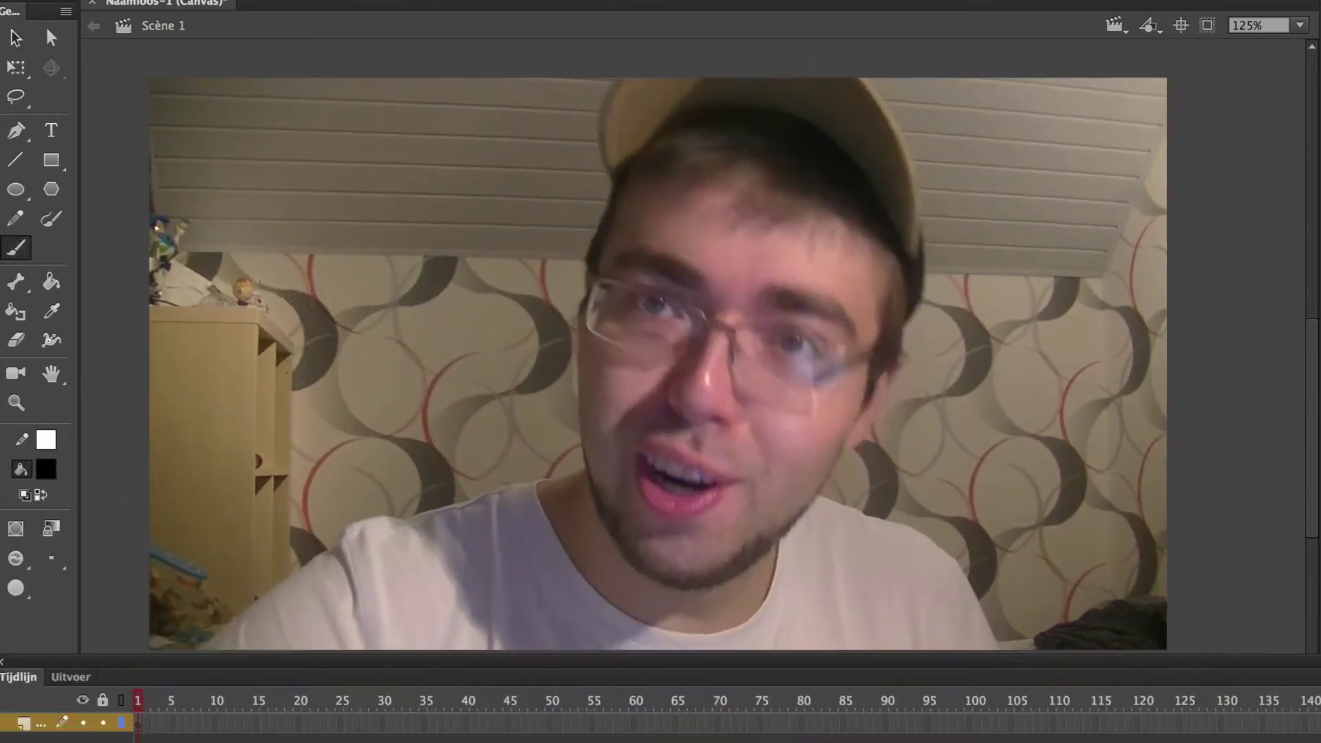
# Paint the jaw, the right side and the pointed right ear of a dog-like head with the black brush.
pyautogui.hscroll(-5, 486, 308)
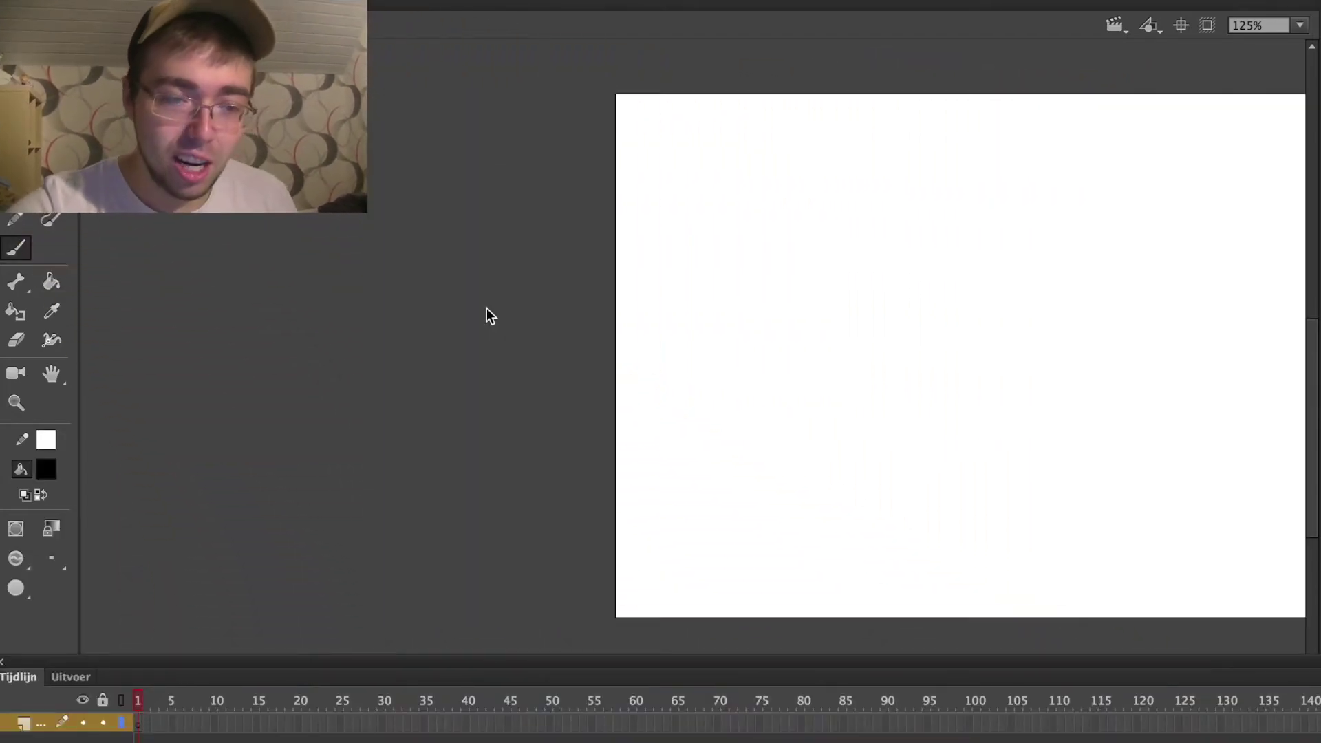
pyautogui.hscroll(10, 485, 308)
pyautogui.hscroll(-8, 486, 308)
pyautogui.hscroll(8, 486, 308)
pyautogui.scroll(2, 486, 308)
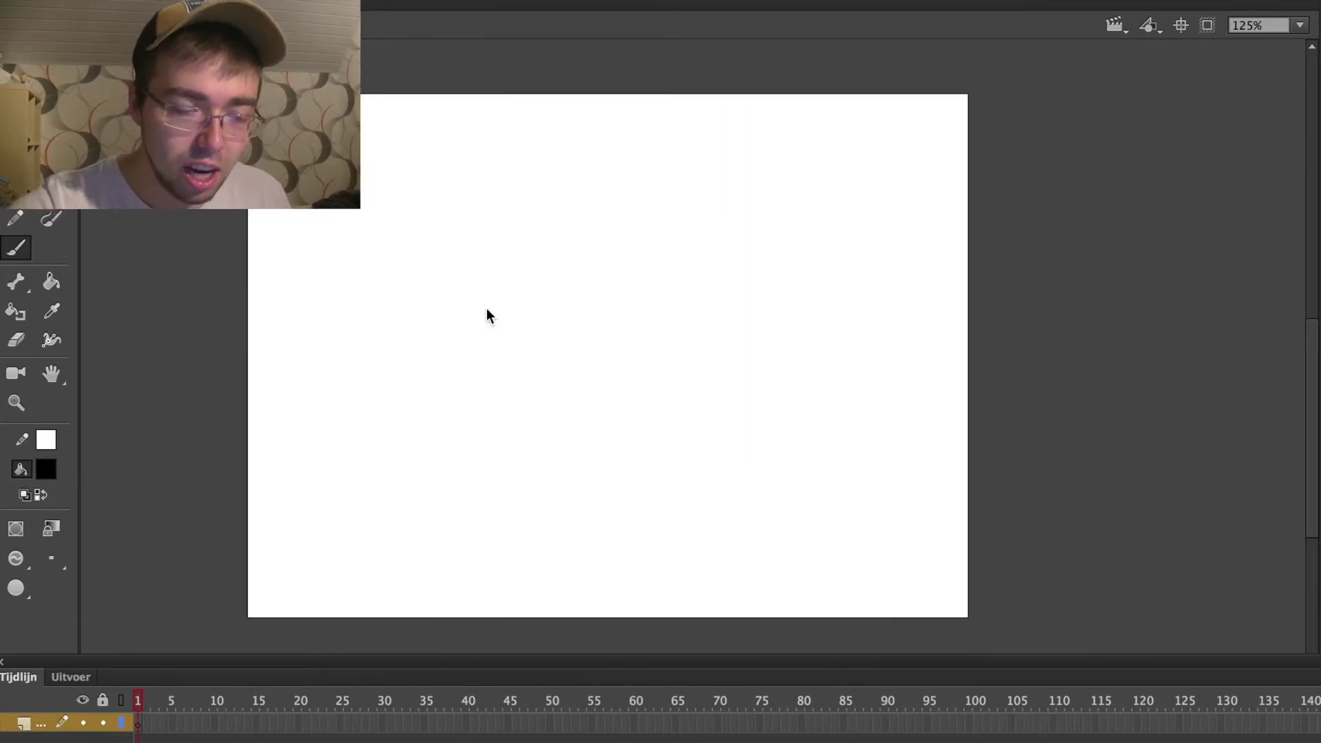
pyautogui.hscroll(-3, 381, 266)
pyautogui.scroll(1, 382, 266)
pyautogui.moveTo(527, 210); pyautogui.dragTo(562, 268)
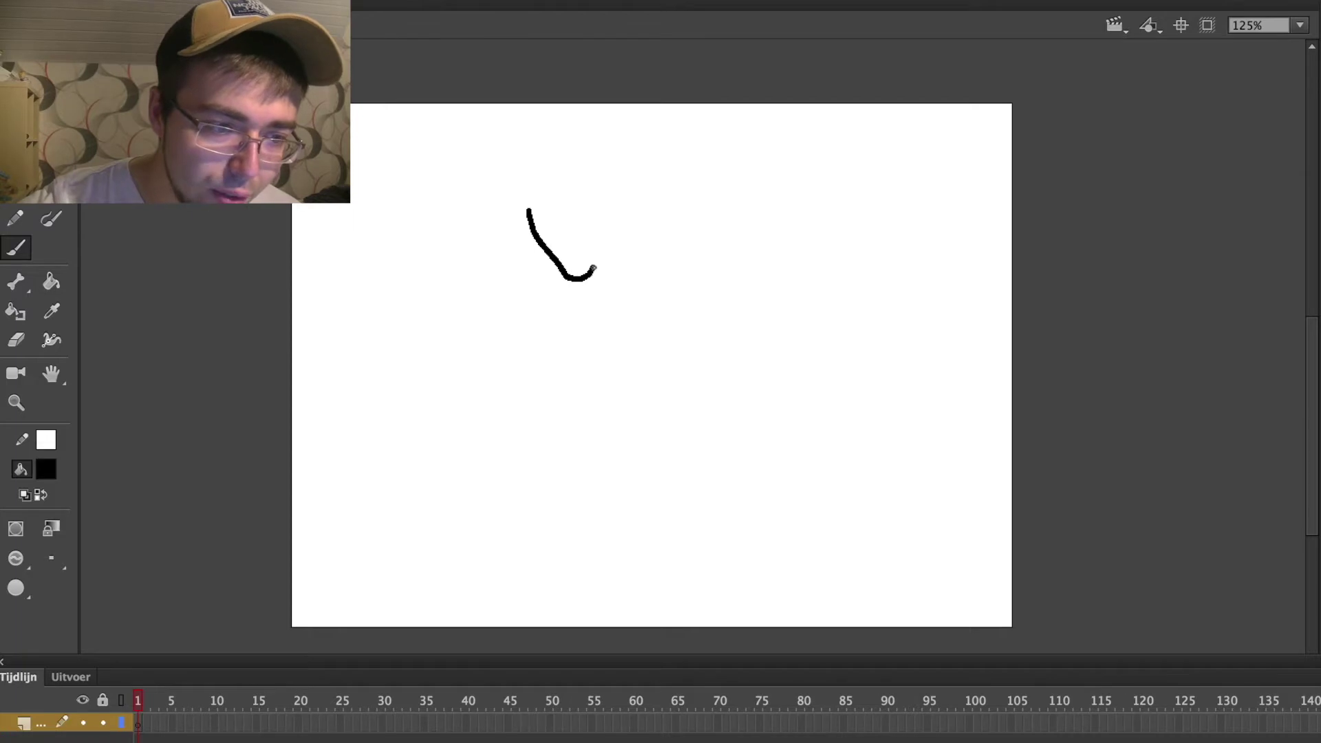
pyautogui.moveTo(620, 245); pyautogui.dragTo(636, 198)
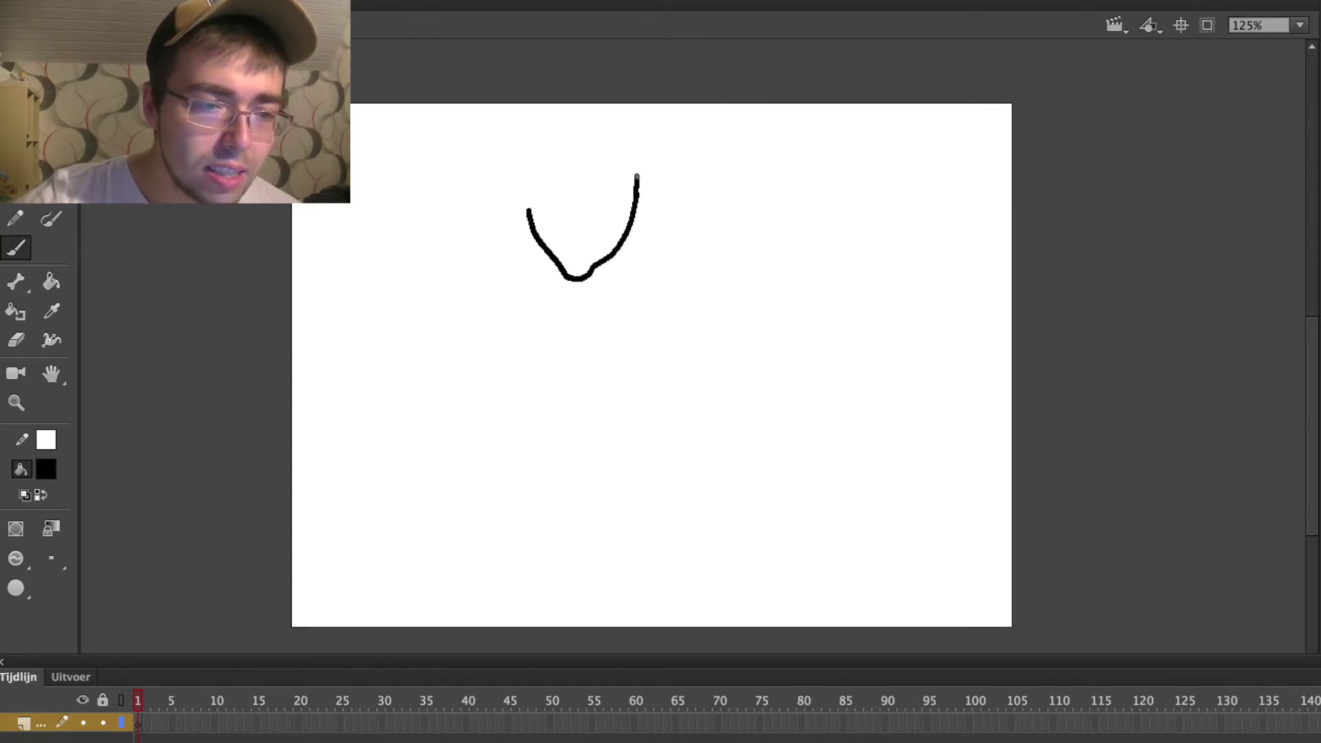
pyautogui.moveTo(620, 131); pyautogui.dragTo(609, 117)
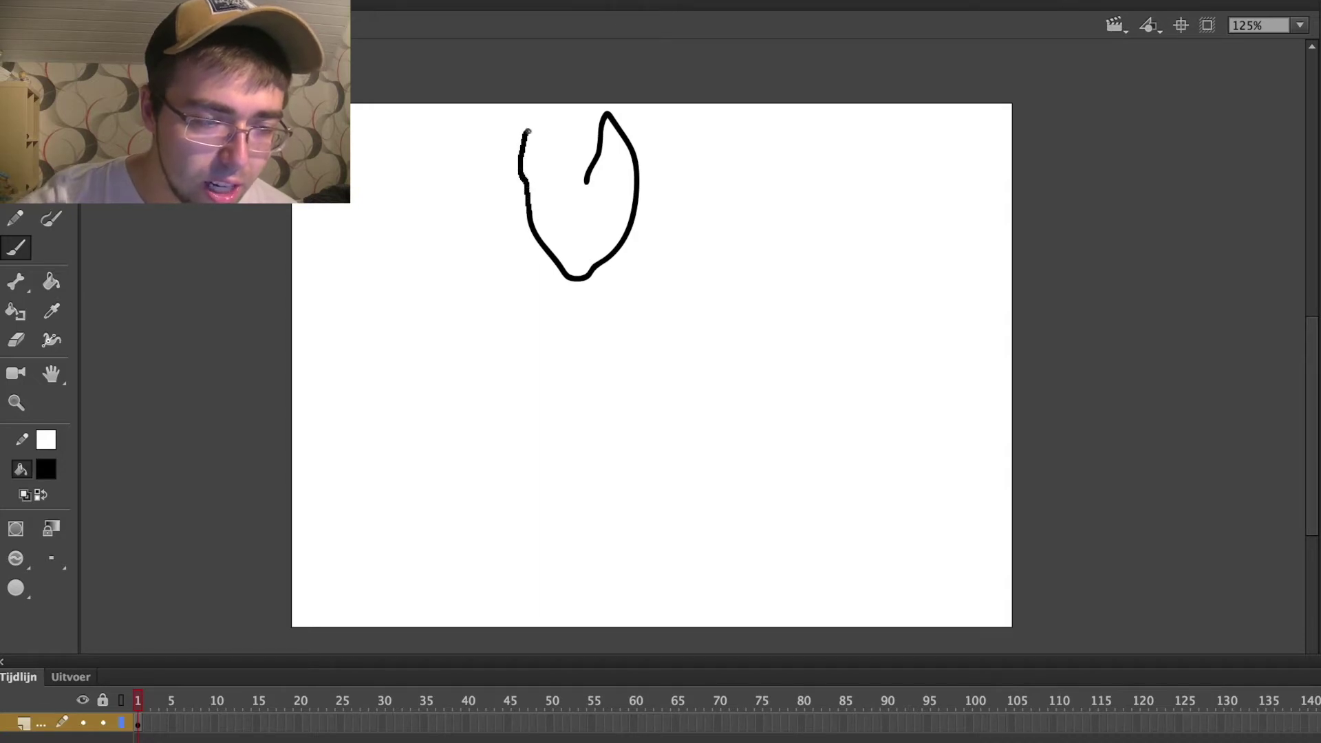
# Complete the head outline with a pointed left ear and zigzag hair tuft, and paint a solid black nose at its lower tip.
pyautogui.moveTo(552, 137); pyautogui.dragTo(556, 176)
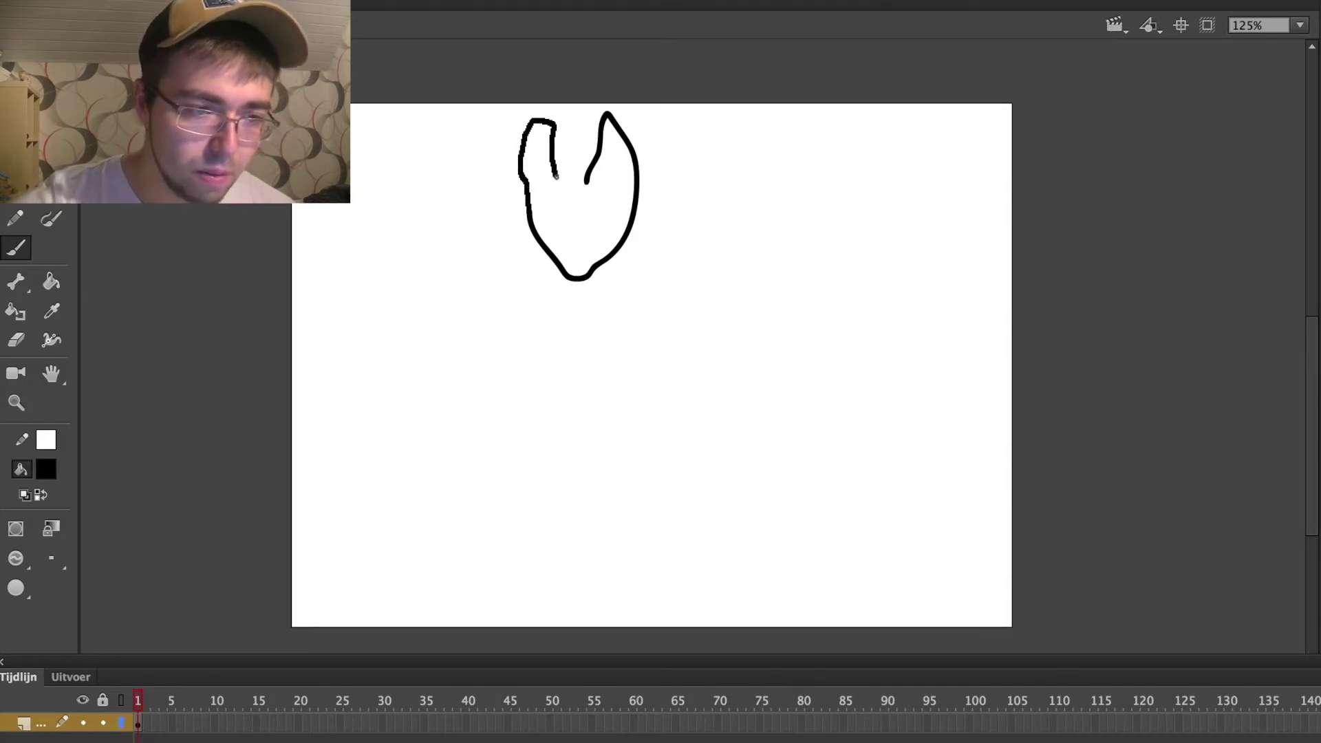
pyautogui.hotkey('ctrl', 'z')
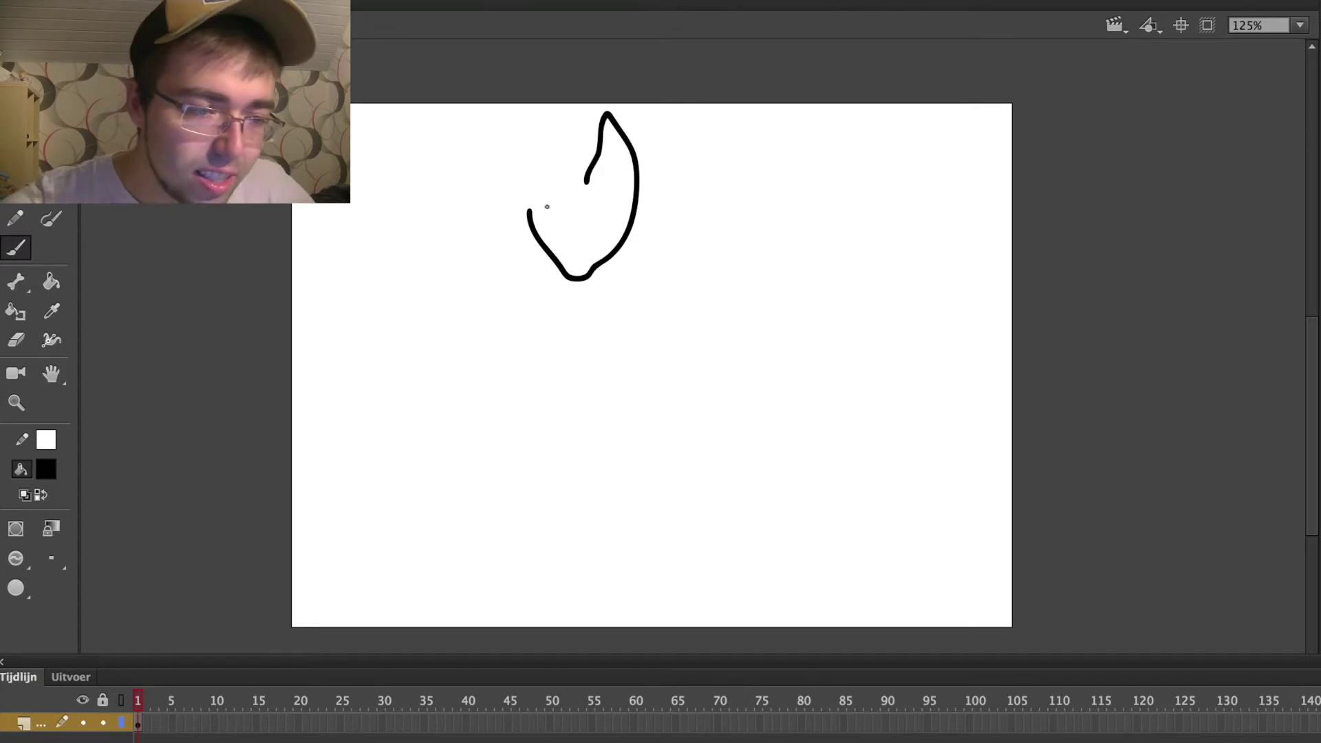
pyautogui.moveTo(529, 205); pyautogui.dragTo(529, 187)
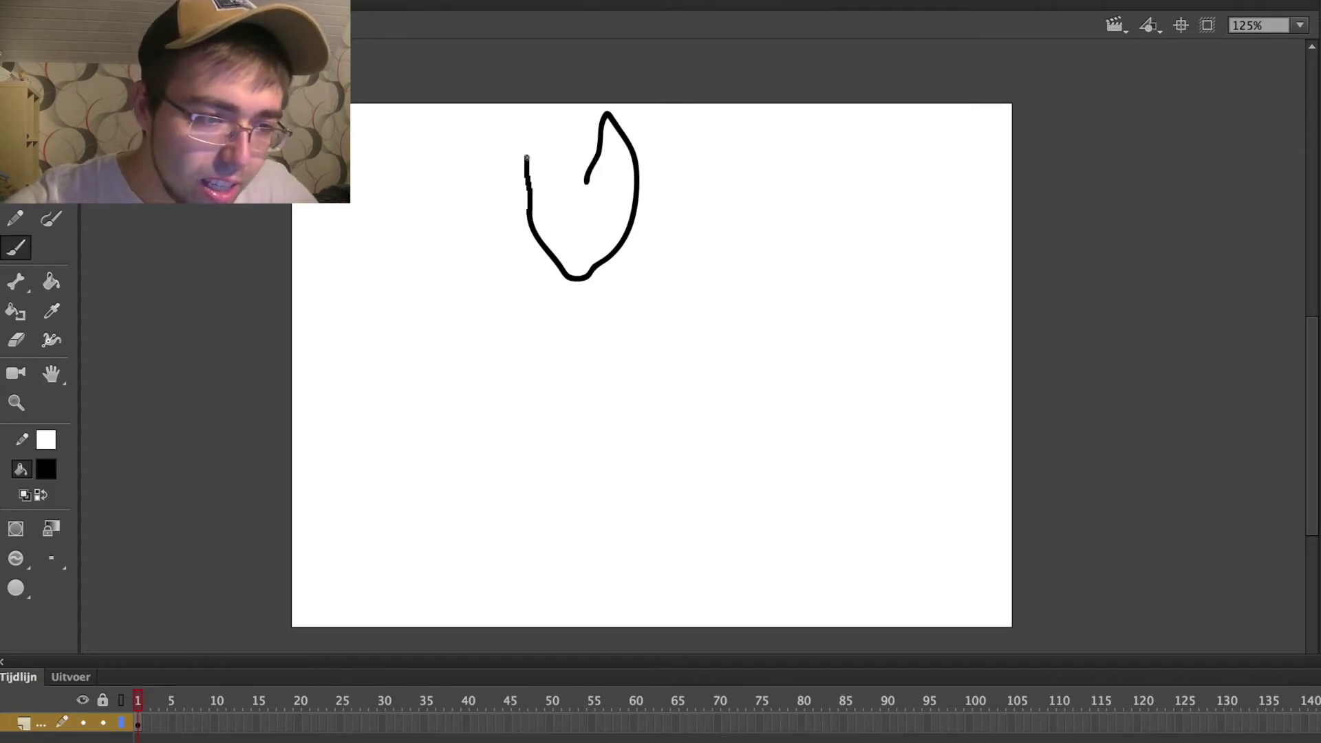
pyautogui.moveTo(542, 121); pyautogui.dragTo(561, 163)
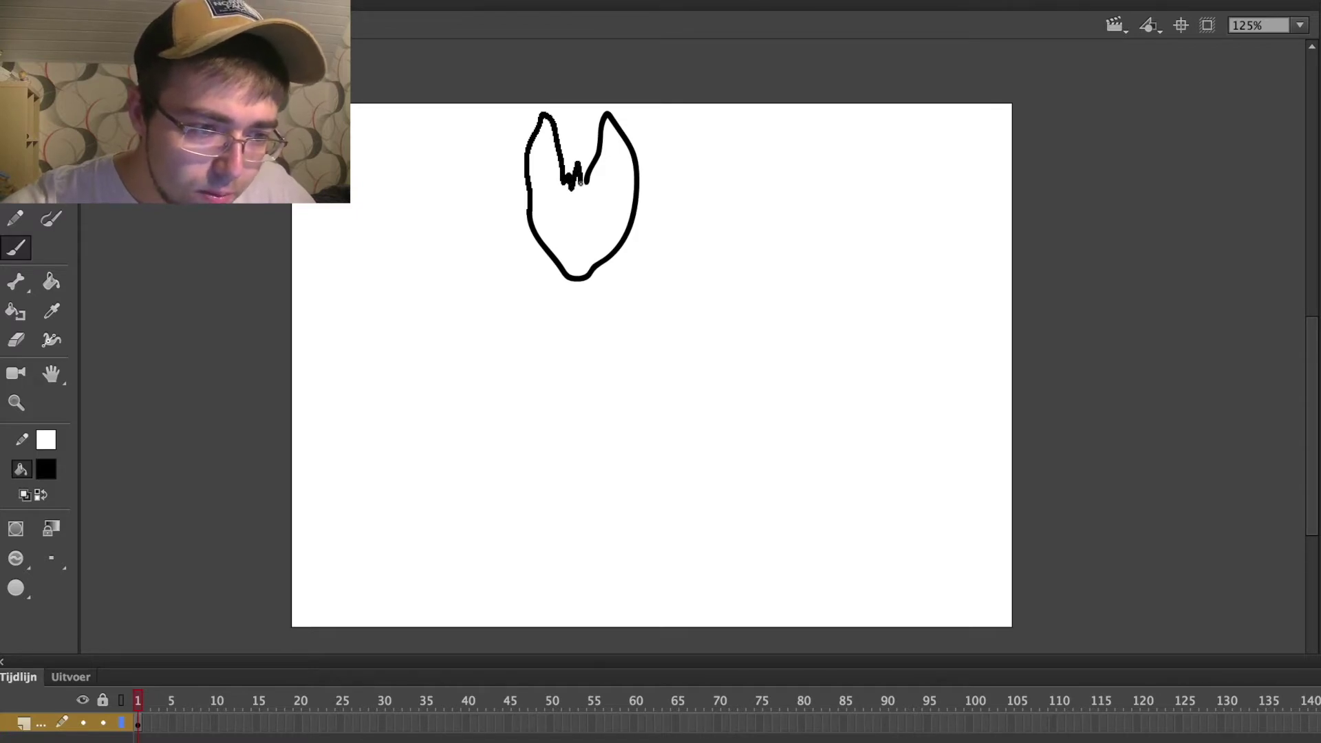
pyautogui.moveTo(566, 270); pyautogui.dragTo(588, 268)
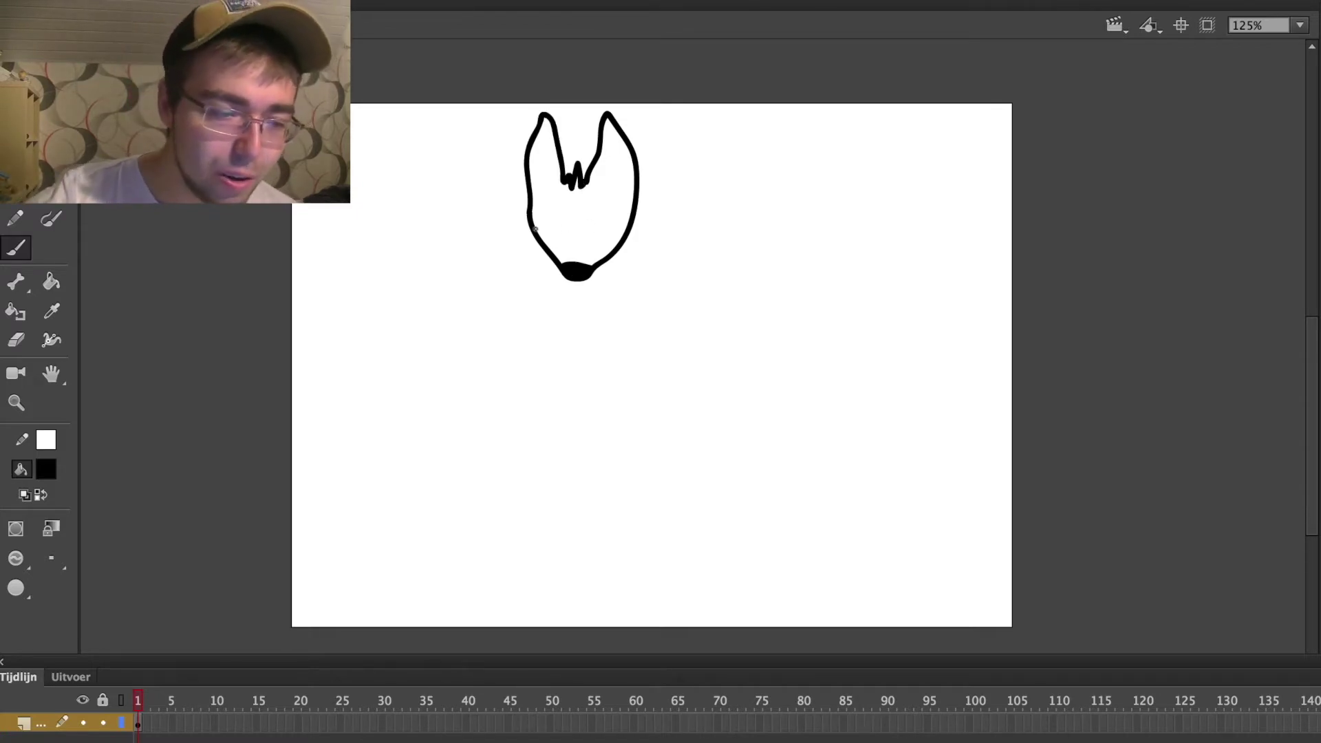
# Select the whole head drawing, enlarge it slightly with Free Transform, and deselect it.
pyautogui.press('q')
pyautogui.moveTo(427, 73)
pyautogui.mouseDown()
pyautogui.moveTo(624, 244)
pyautogui.moveTo(744, 378)
pyautogui.mouseUp()
pyautogui.moveTo(644, 286); pyautogui.dragTo(662, 293)
pyautogui.press('v')
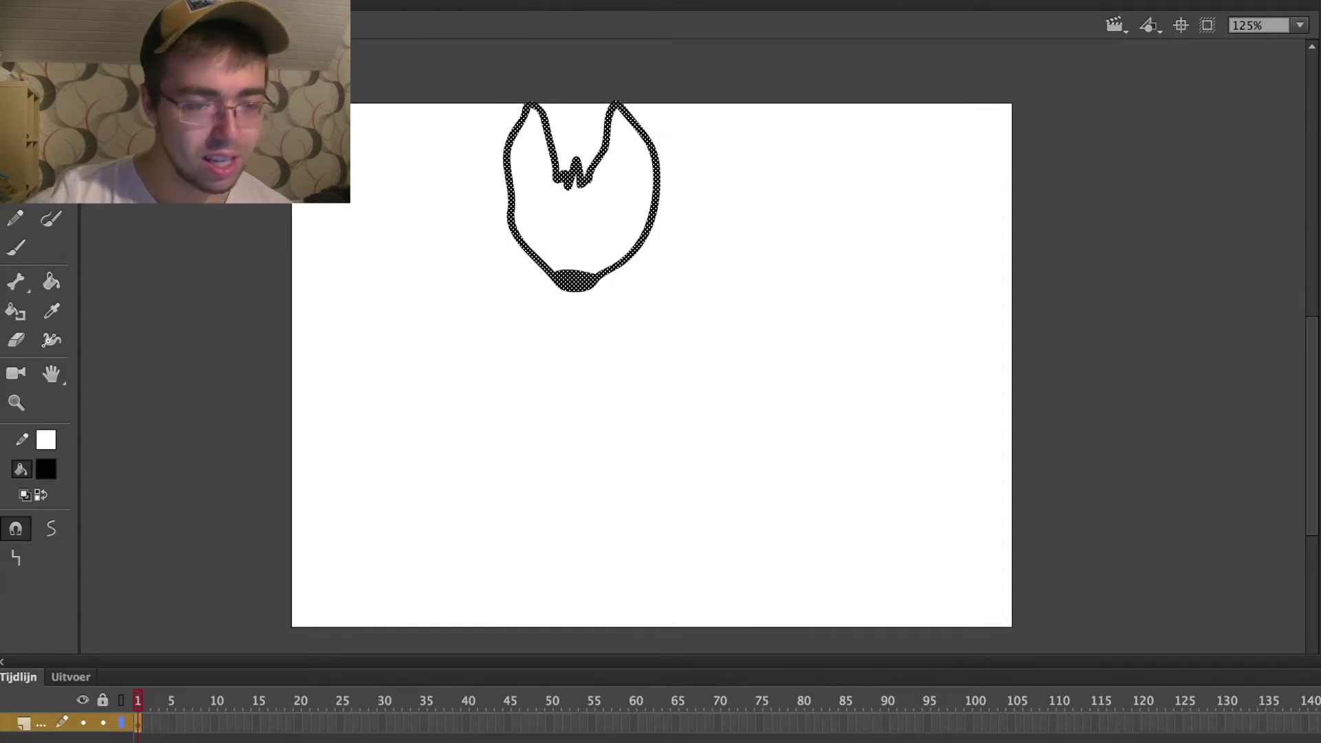
pyautogui.click(462, 285)
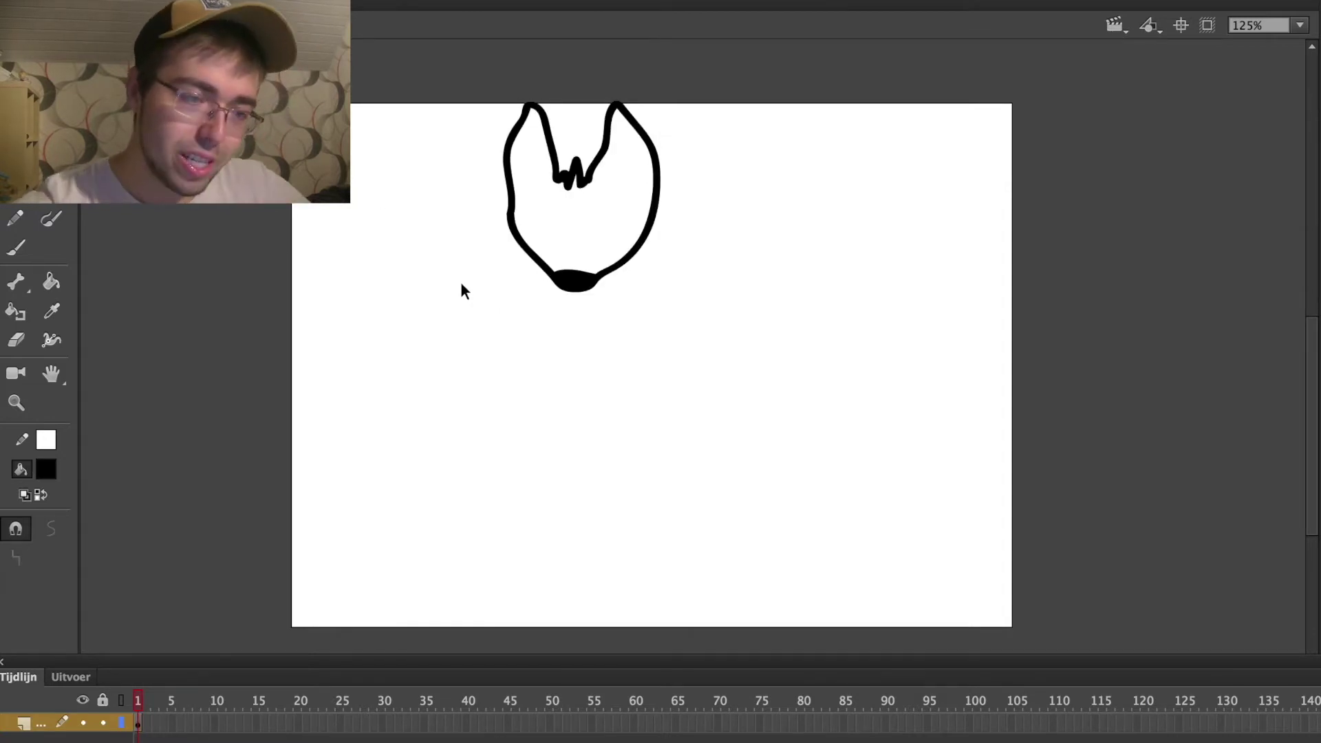
# Paint an oval left eye below the hair tuft with a black pupil looking to the right.
pyautogui.press('b')
pyautogui.scroll(5, 507, 230)
pyautogui.moveTo(507, 230)
pyautogui.mouseDown()
pyautogui.moveTo(499, 249)
pyautogui.moveTo(511, 259)
pyautogui.moveTo(554, 264)
pyautogui.moveTo(566, 237)
pyautogui.moveTo(543, 215)
pyautogui.moveTo(494, 230)
pyautogui.moveTo(550, 237)
pyautogui.moveTo(533, 256)
pyautogui.moveTo(551, 247)
pyautogui.mouseUp()
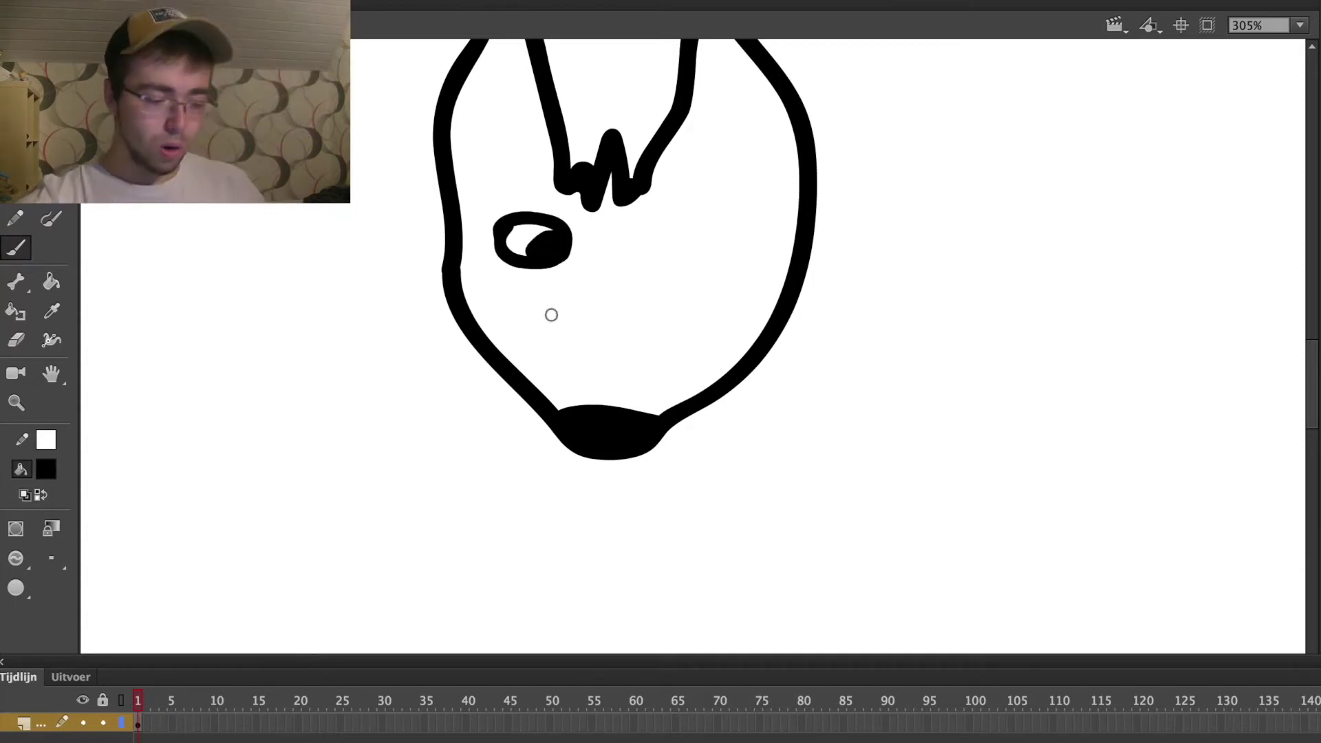
# Paint a matching oval right eye, replacing the centred pupil with one looking to the right.
pyautogui.scroll(-3, 571, 299)
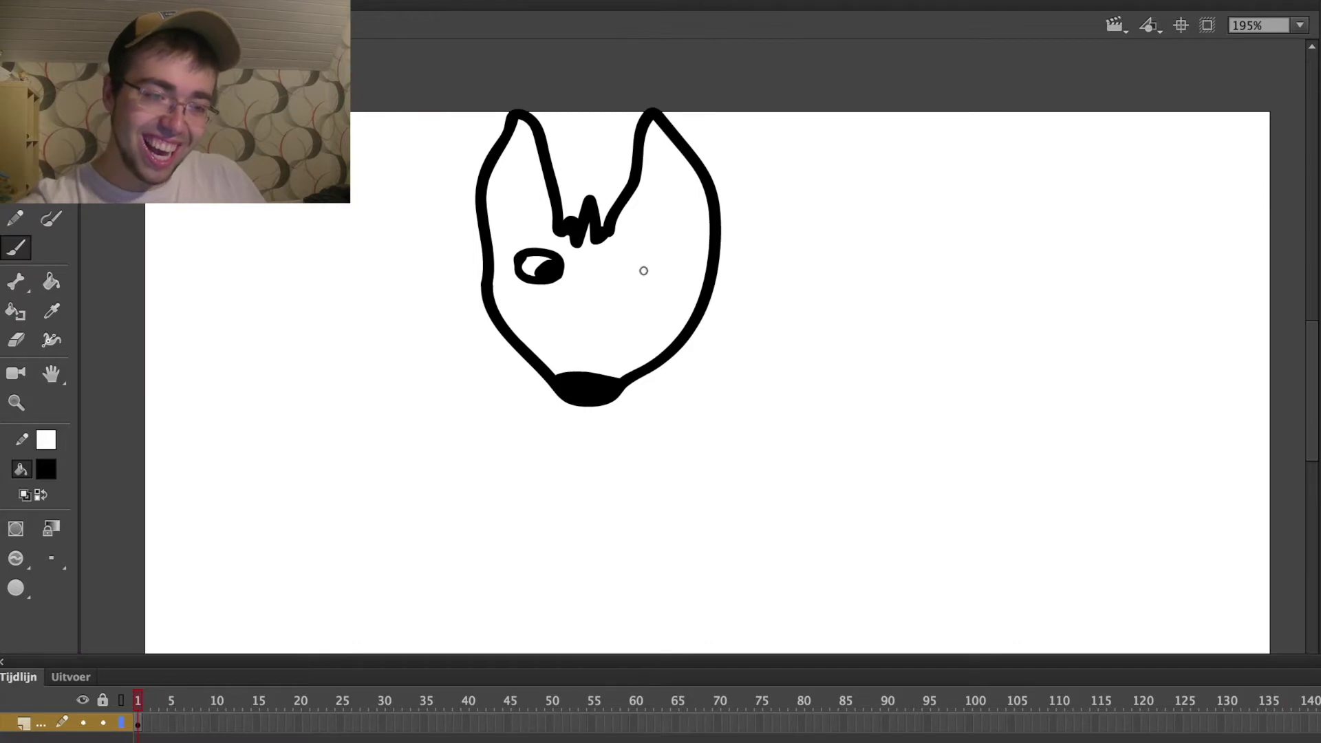
pyautogui.scroll(2, 645, 278)
pyautogui.scroll(2, 645, 279)
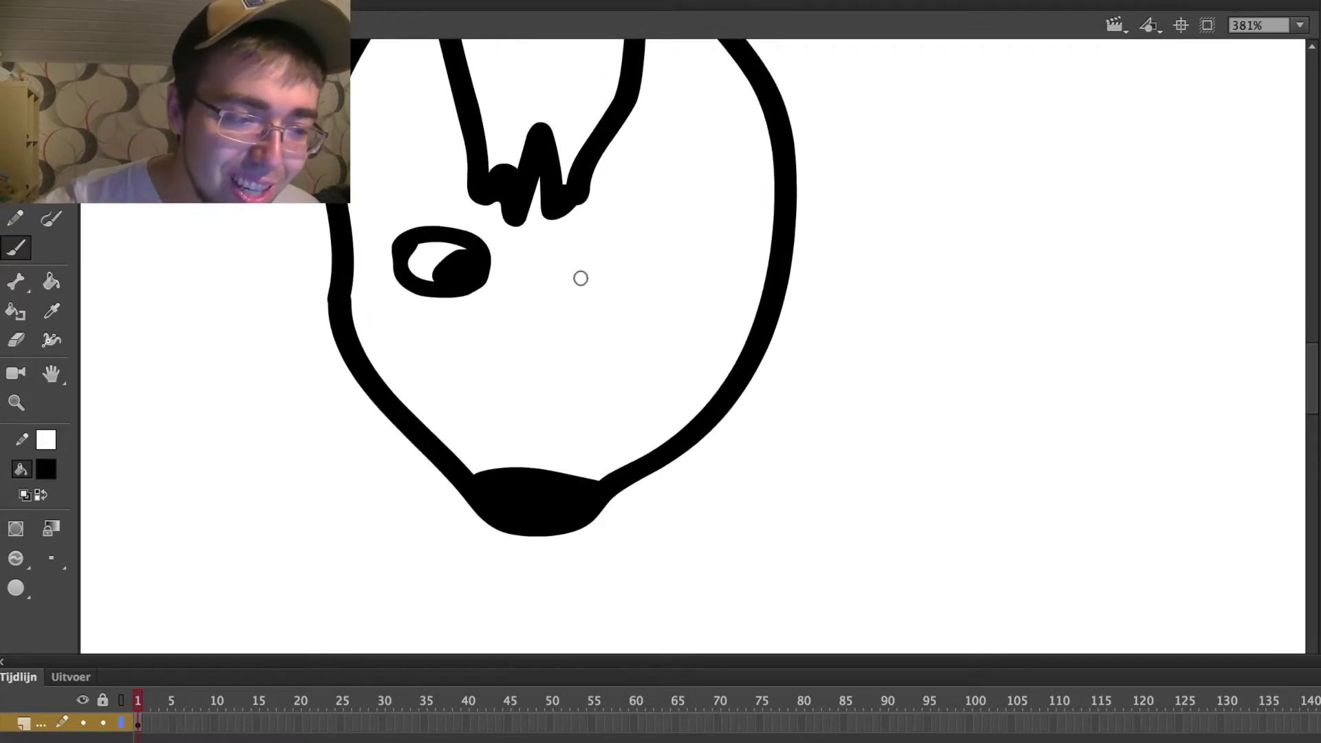
pyautogui.moveTo(583, 284)
pyautogui.mouseDown()
pyautogui.moveTo(559, 259)
pyautogui.moveTo(585, 292)
pyautogui.mouseUp()
pyautogui.hotkey('ctrl', 'z')
pyautogui.moveTo(630, 246)
pyautogui.mouseDown()
pyautogui.moveTo(587, 251)
pyautogui.moveTo(579, 286)
pyautogui.moveTo(633, 294)
pyautogui.moveTo(674, 273)
pyautogui.mouseUp()
pyautogui.hotkey('ctrl', 'z')
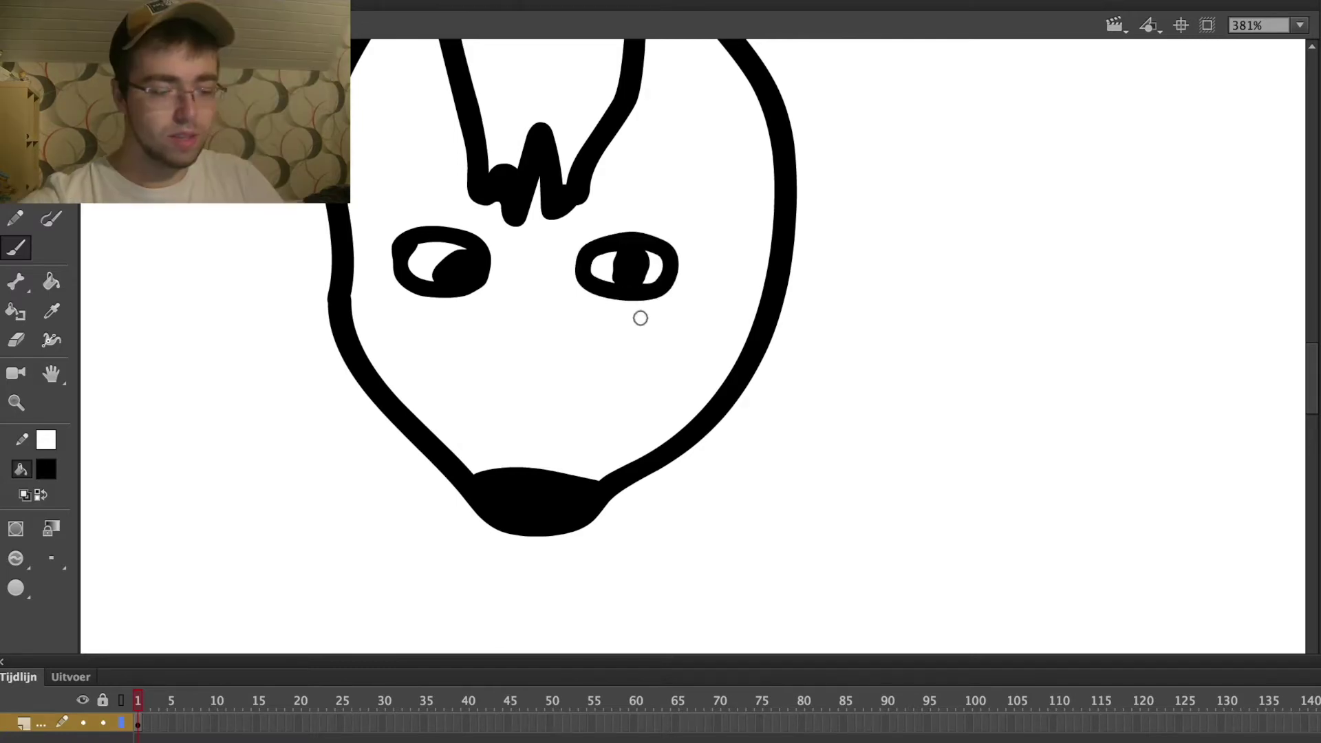
pyautogui.hotkey('ctrl', 'z')
pyautogui.moveTo(640, 280)
pyautogui.mouseDown()
pyautogui.moveTo(654, 256)
pyautogui.moveTo(647, 280)
pyautogui.moveTo(661, 259)
pyautogui.moveTo(641, 279)
pyautogui.moveTo(657, 263)
pyautogui.moveTo(654, 287)
pyautogui.moveTo(637, 278)
pyautogui.moveTo(647, 256)
pyautogui.moveTo(655, 283)
pyautogui.mouseUp()
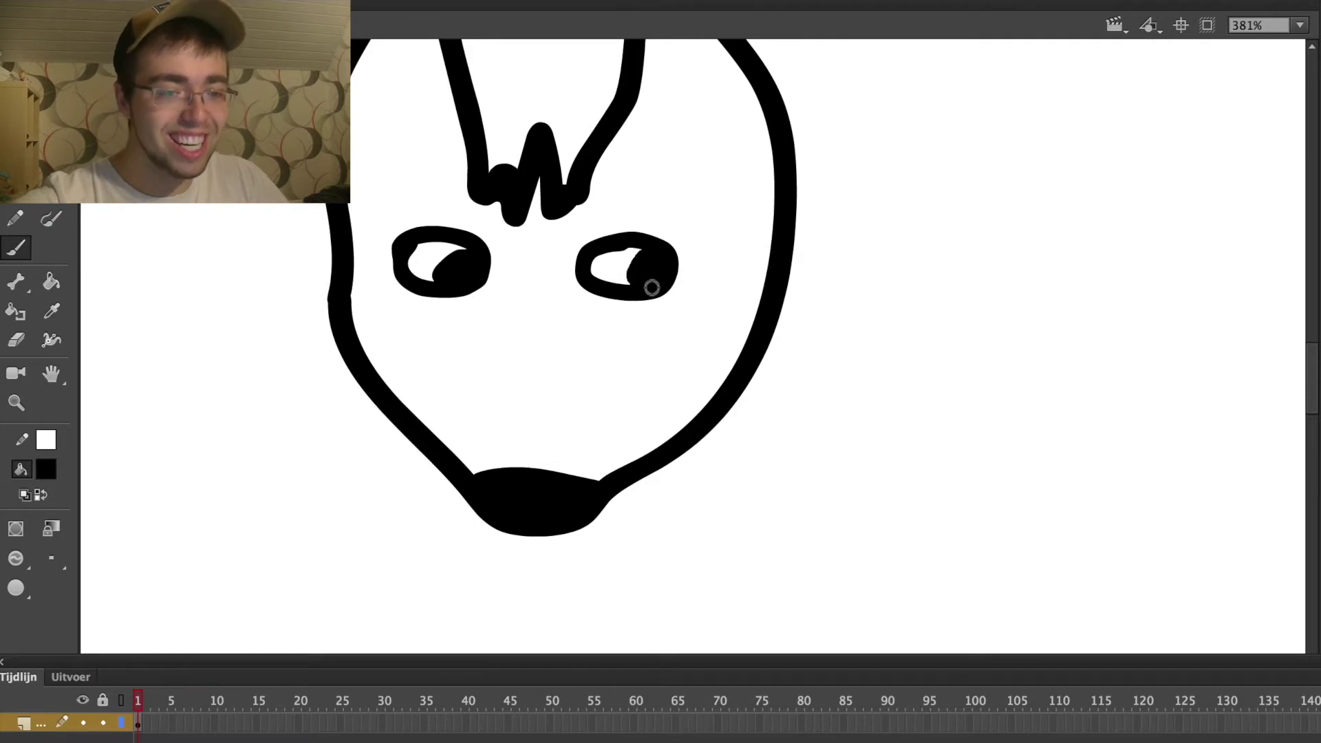
# Paint narrow triangular inner-ear outlines inside both of the head's ears.
pyautogui.scroll(-3, 655, 283)
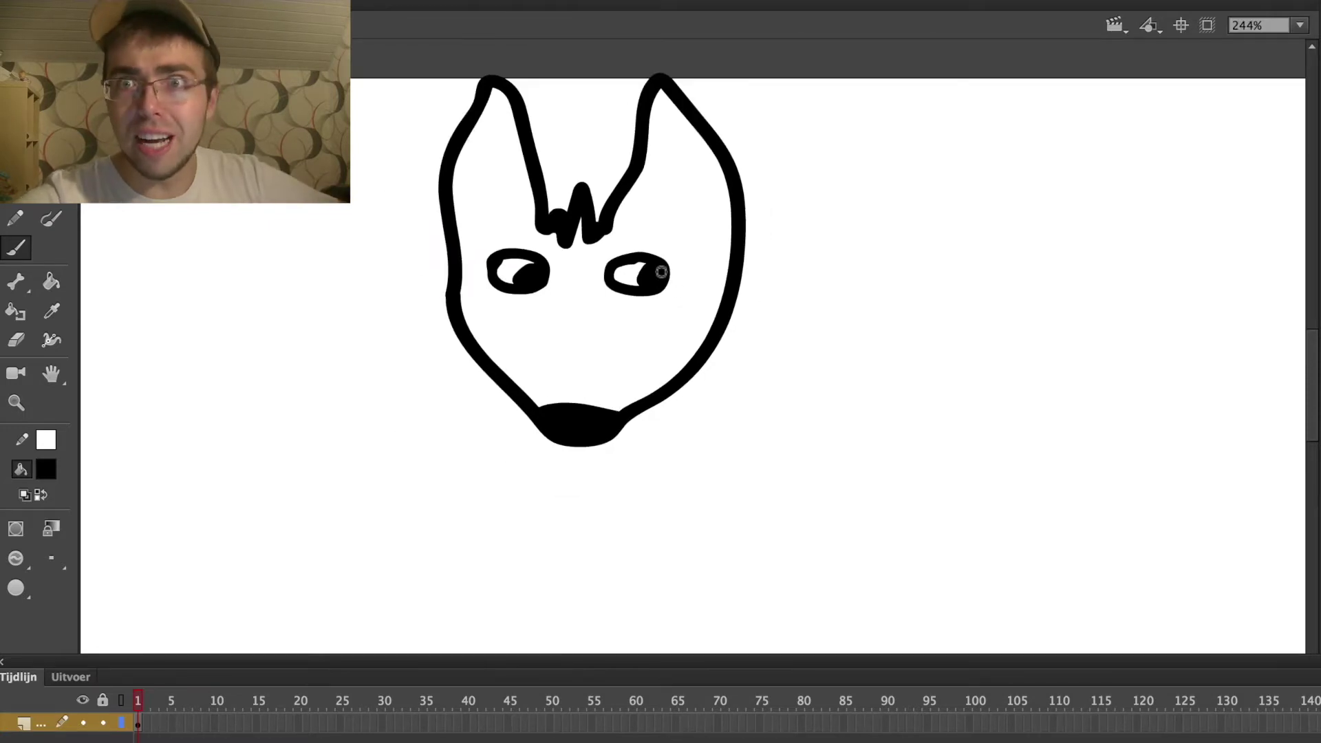
pyautogui.scroll(-3, 660, 274)
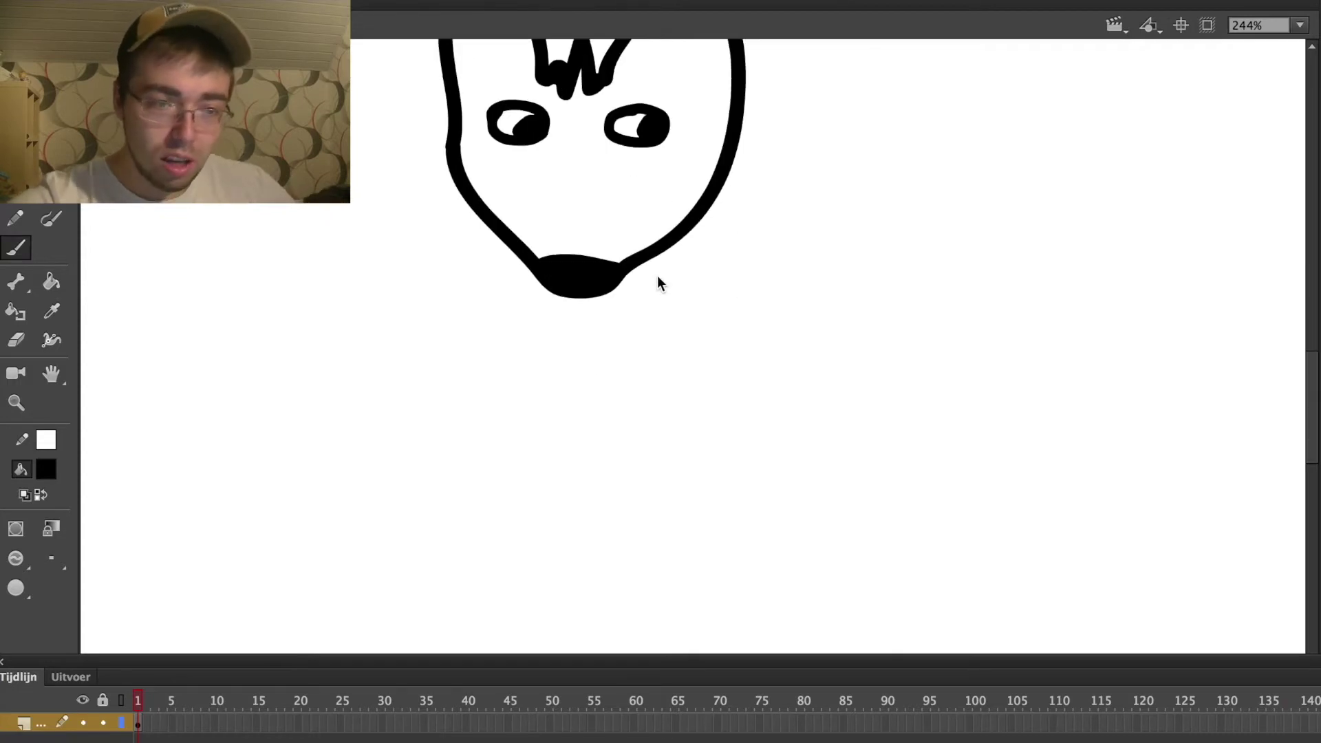
pyautogui.scroll(-4, 657, 276)
pyautogui.scroll(3, 914, 320)
pyautogui.scroll(-2, 908, 321)
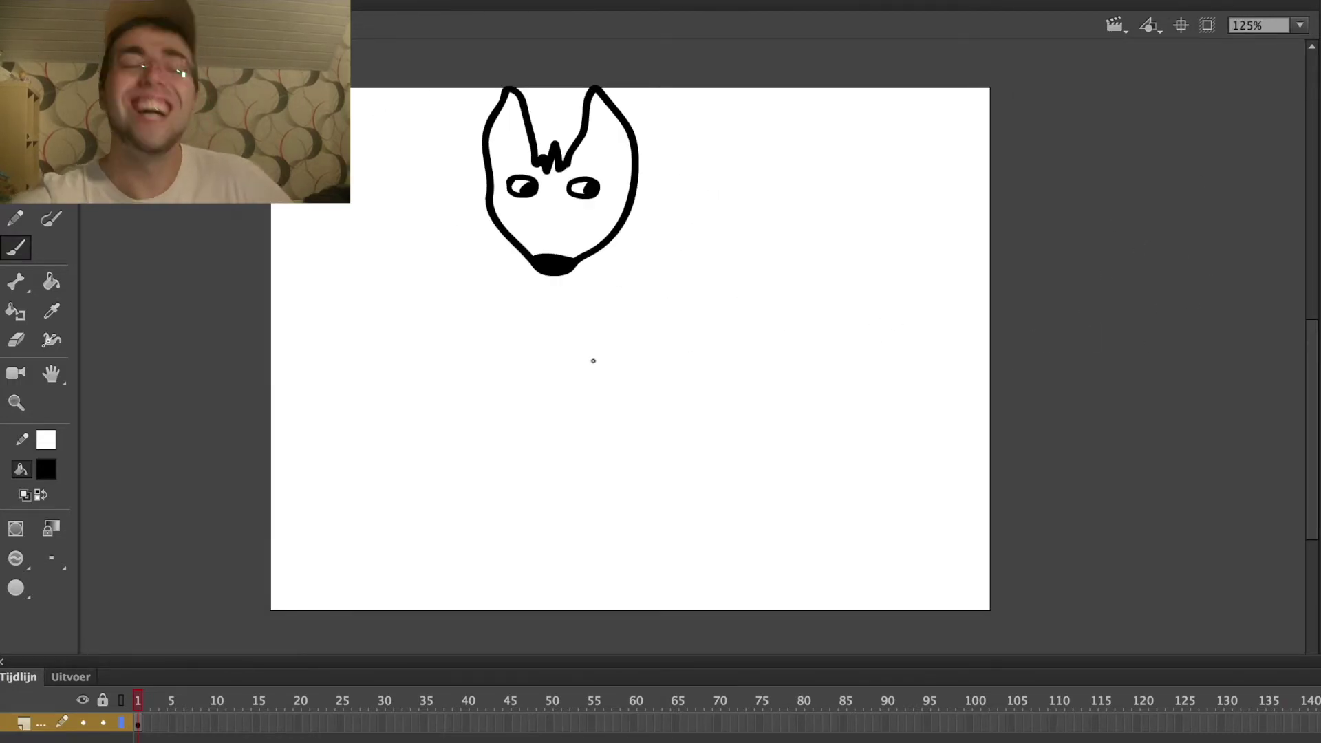
pyautogui.scroll(1, 459, 277)
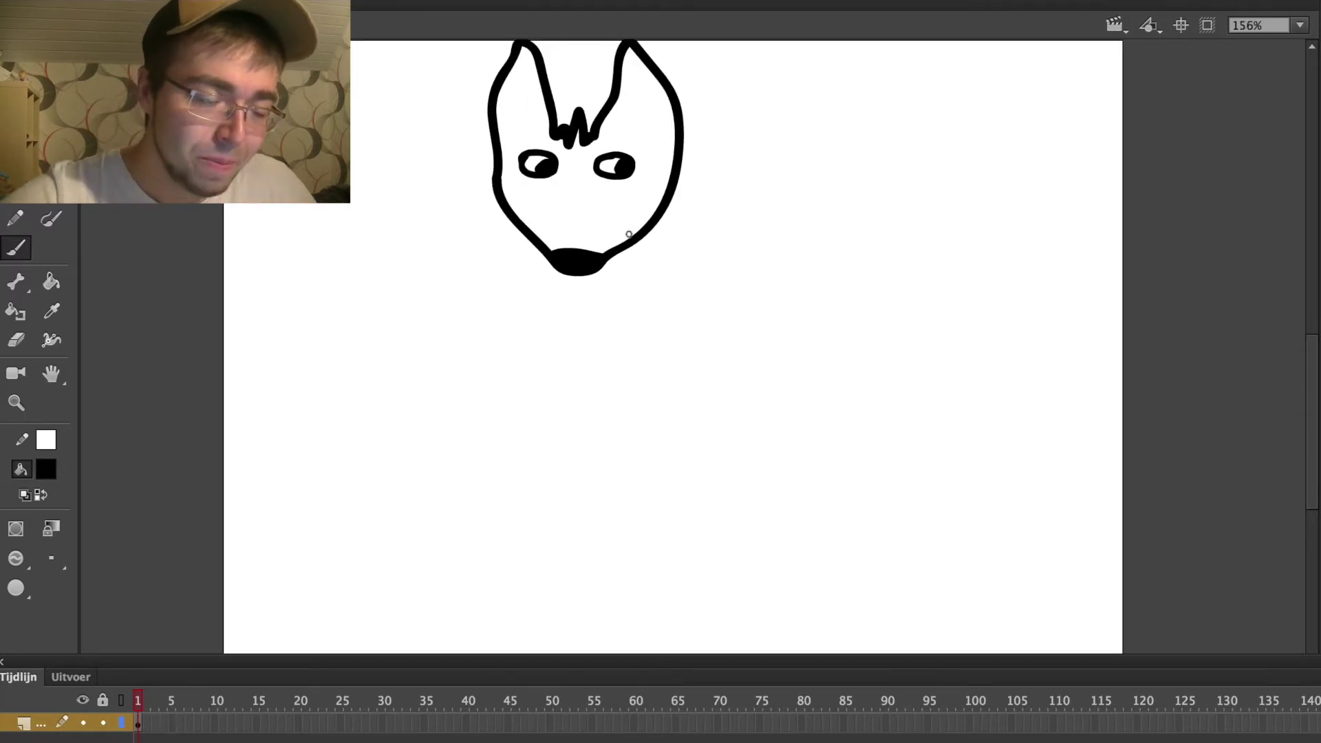
pyautogui.moveTo(512, 213); pyautogui.dragTo(607, 294)
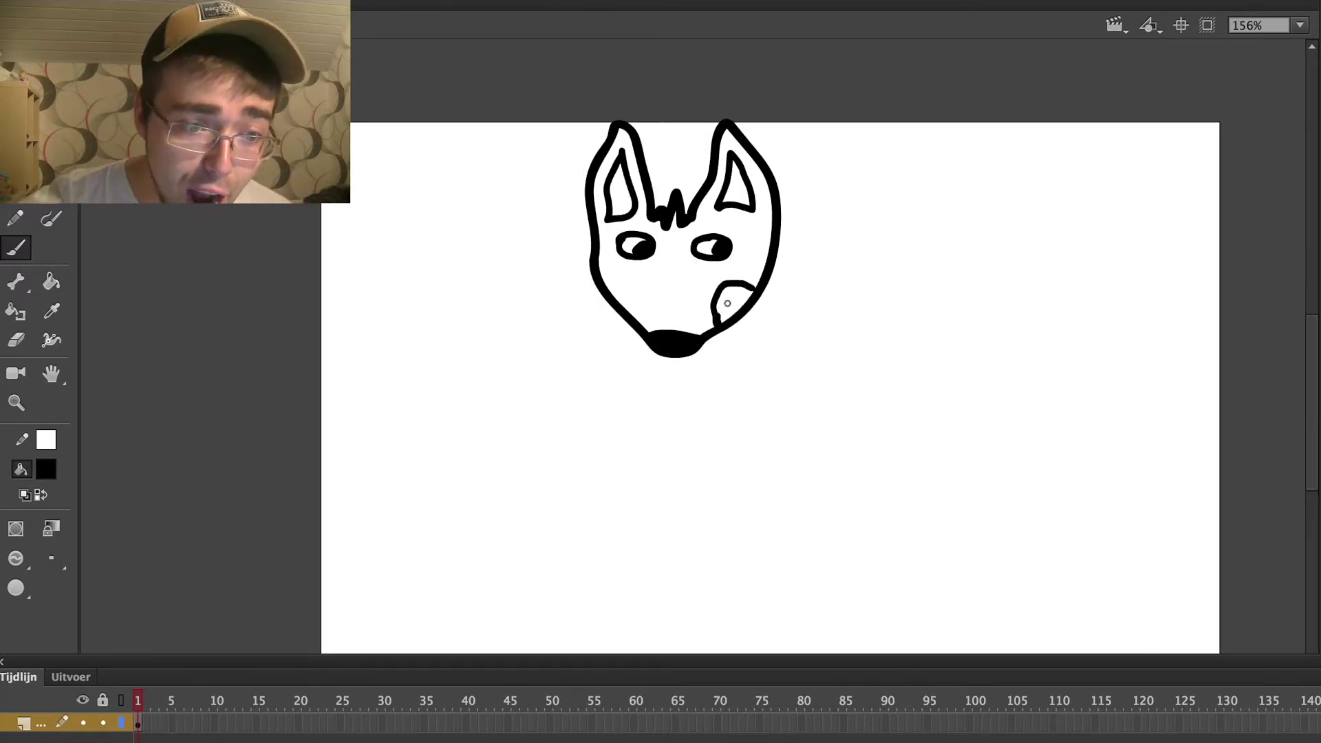
pyautogui.moveTo(713, 313); pyautogui.dragTo(732, 290)
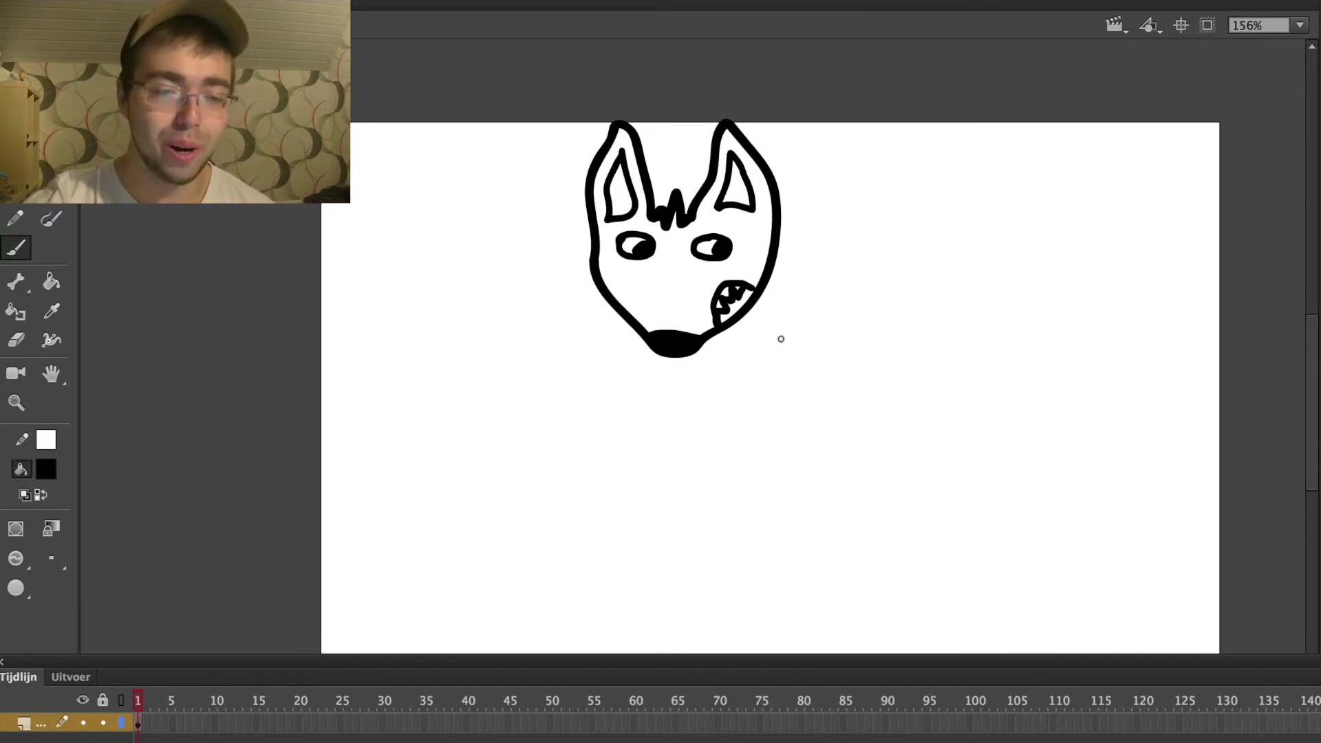
pyautogui.hotkey('ctrl', 'z')
pyautogui.hotkey('ctrl', 'z')
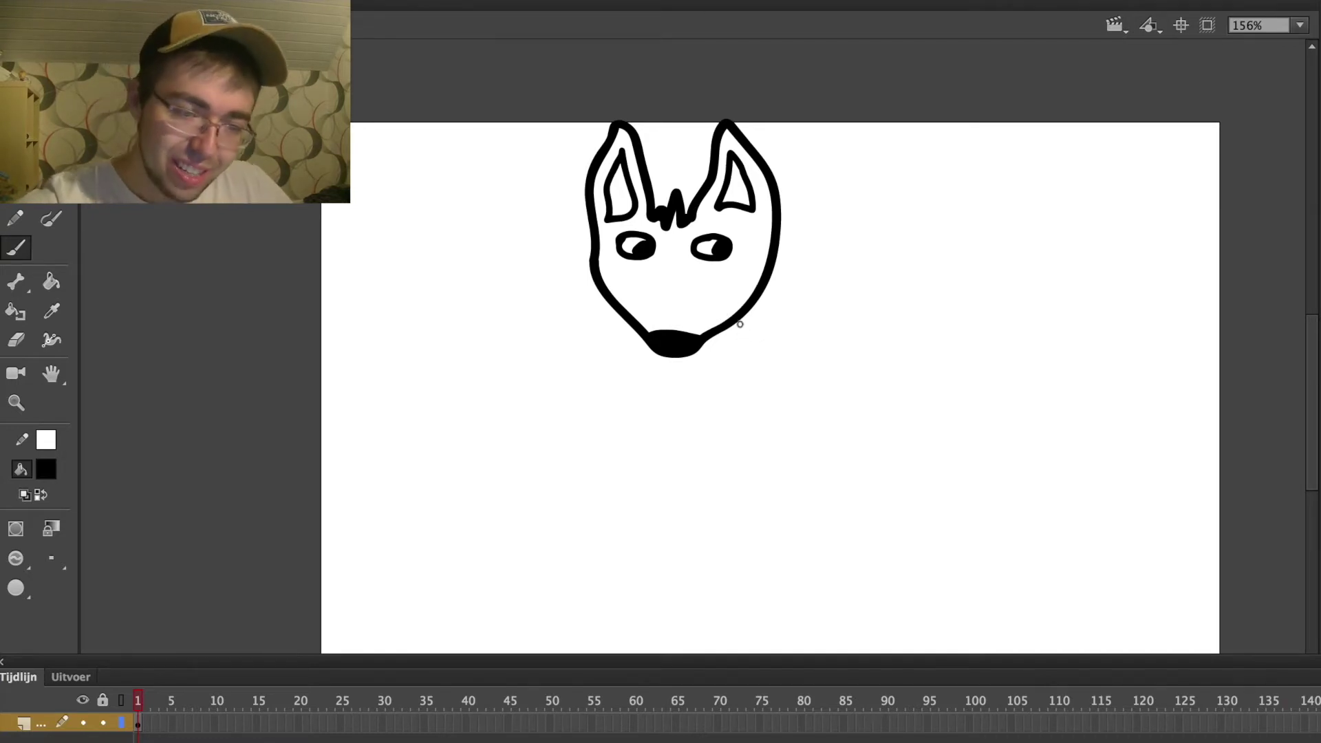
# Paint a curved smirk from beside the nose up the right cheek, with a short crease at its end.
pyautogui.moveTo(719, 323); pyautogui.dragTo(741, 282)
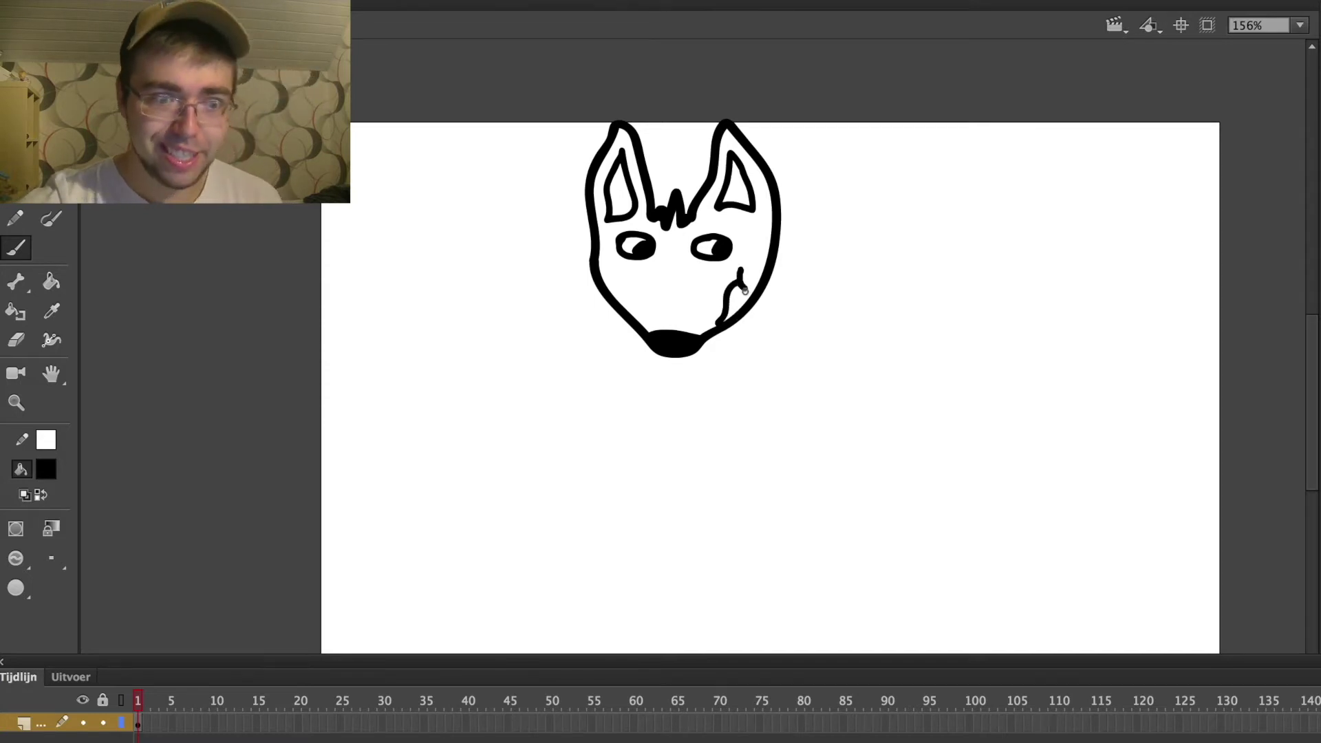
pyautogui.hotkey('ctrl', '1')
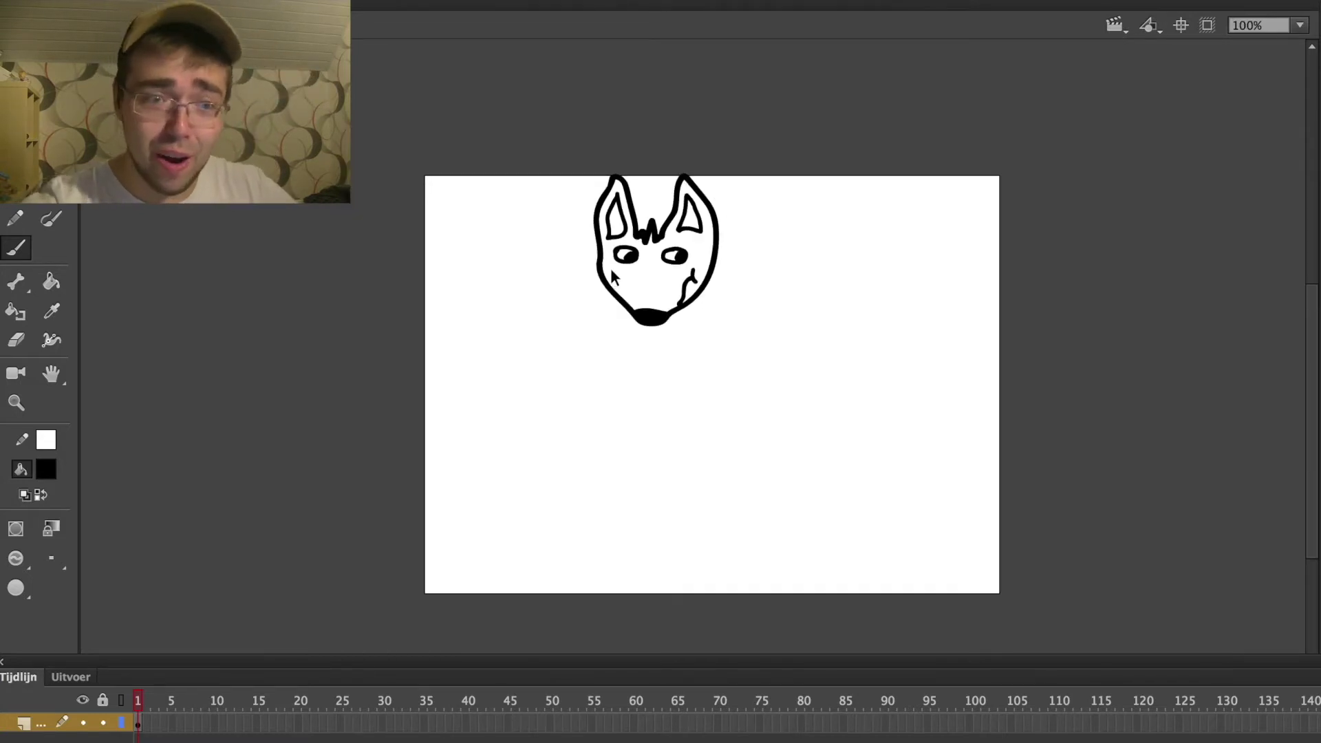
pyautogui.scroll(1, 647, 425)
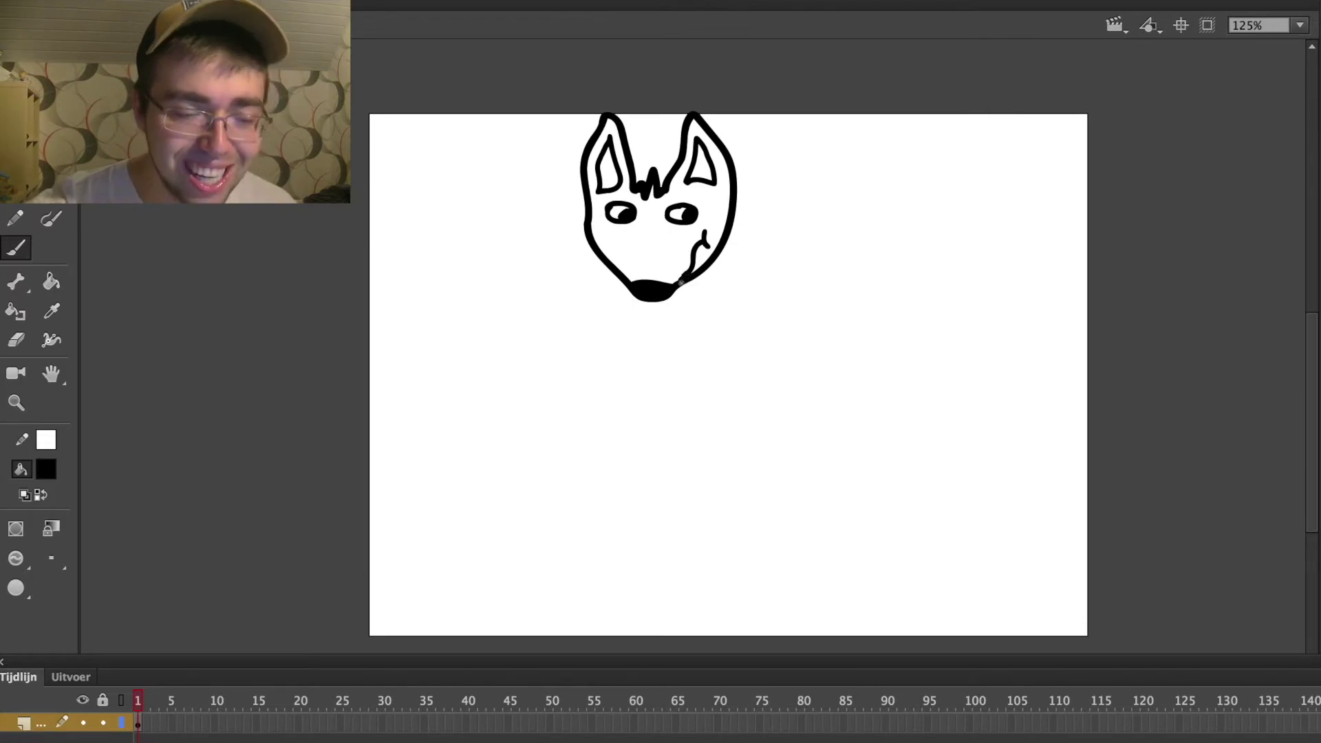
# Undo the trial neck stroke and paint a shoulder line sloping outward from the left of the nose.
pyautogui.moveTo(615, 277); pyautogui.dragTo(599, 314)
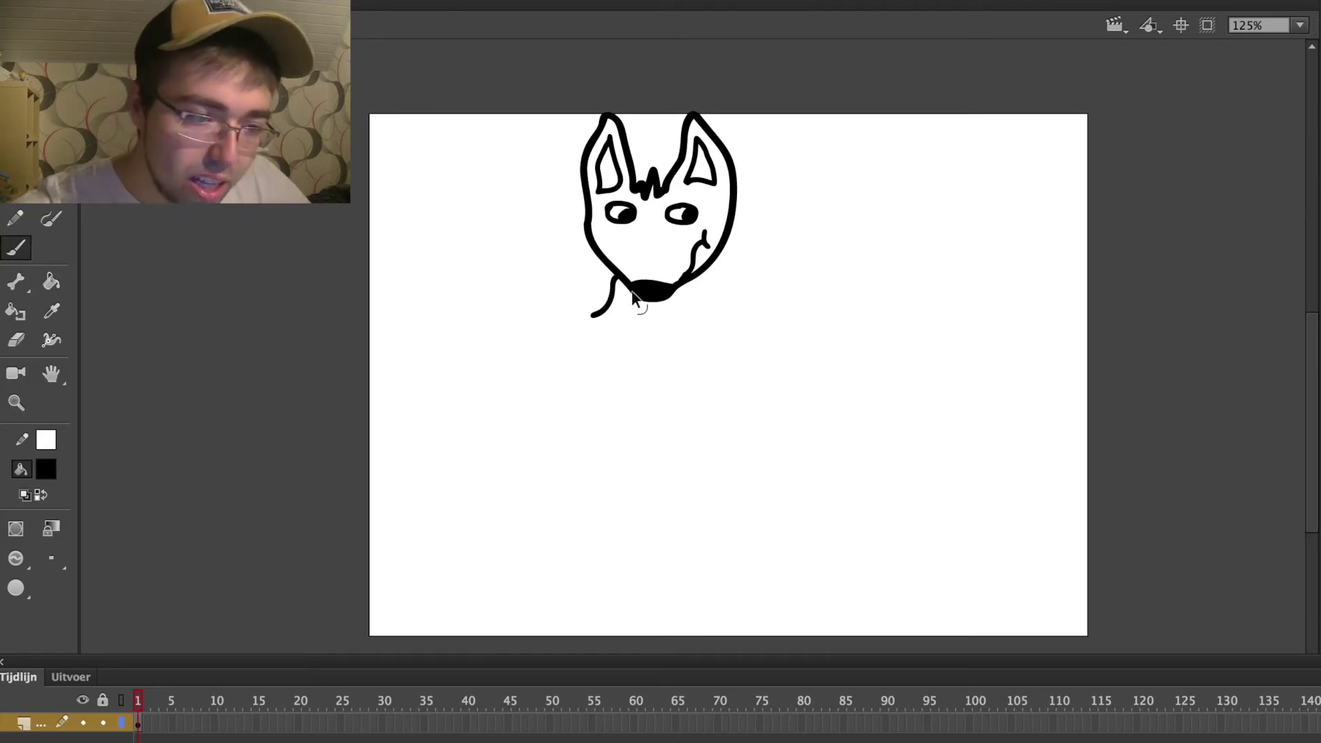
pyautogui.hotkey('ctrl', 'z')
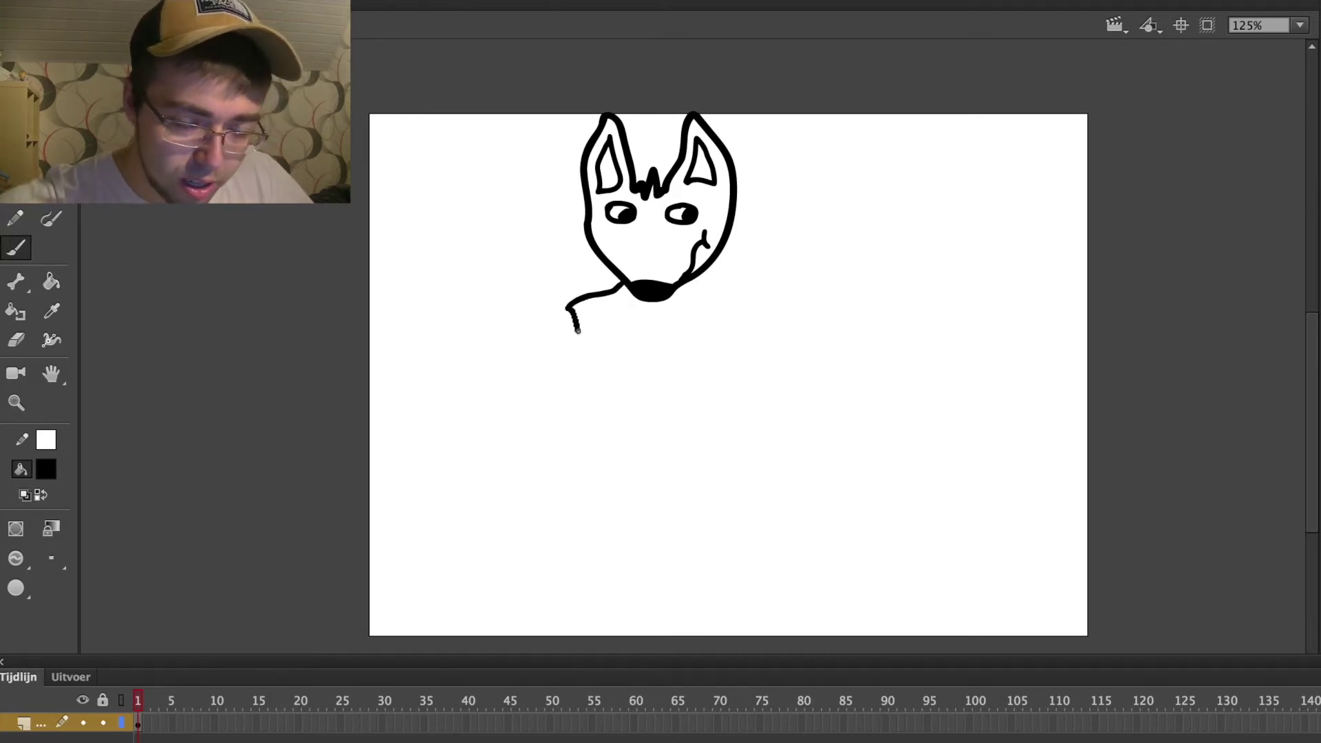
pyautogui.hscroll(-4, 578, 333)
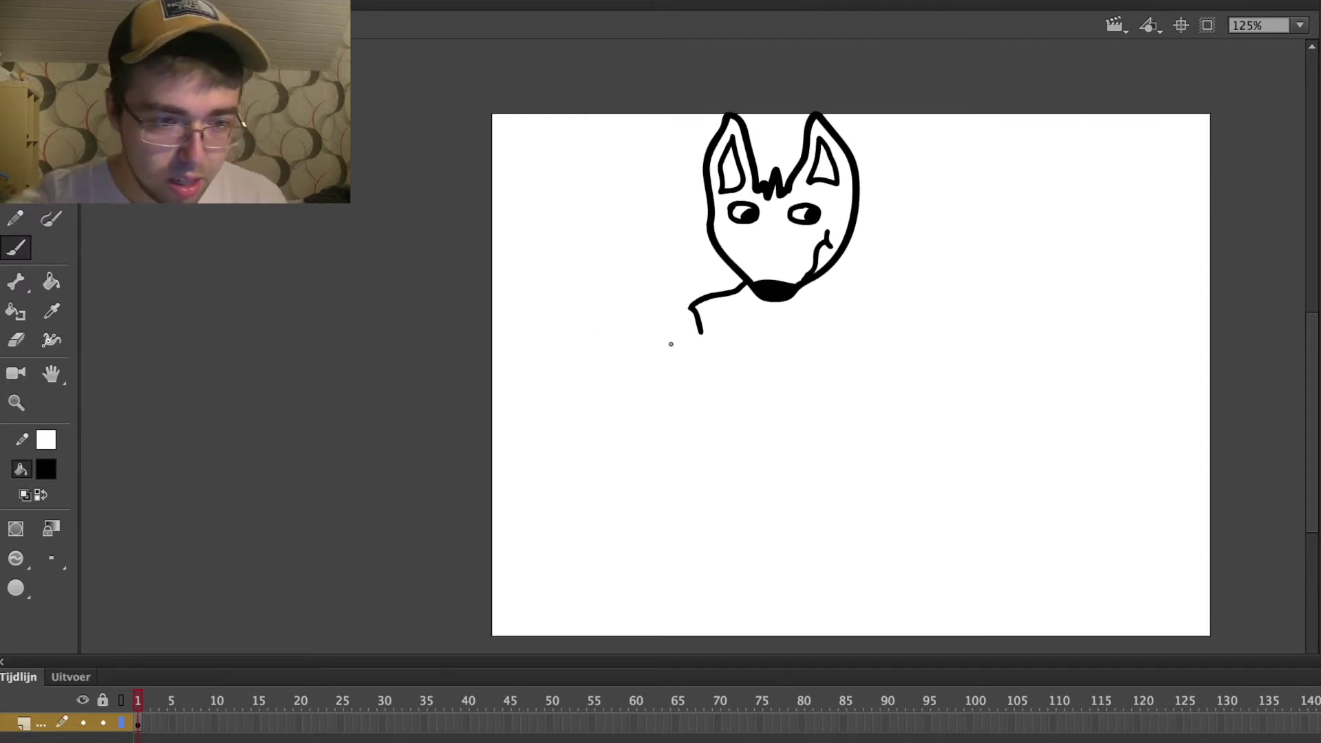
pyautogui.scroll(-2, 672, 344)
pyautogui.hscroll(8, 646, 355)
pyautogui.scroll(2, 634, 360)
pyautogui.hscroll(-4, 621, 347)
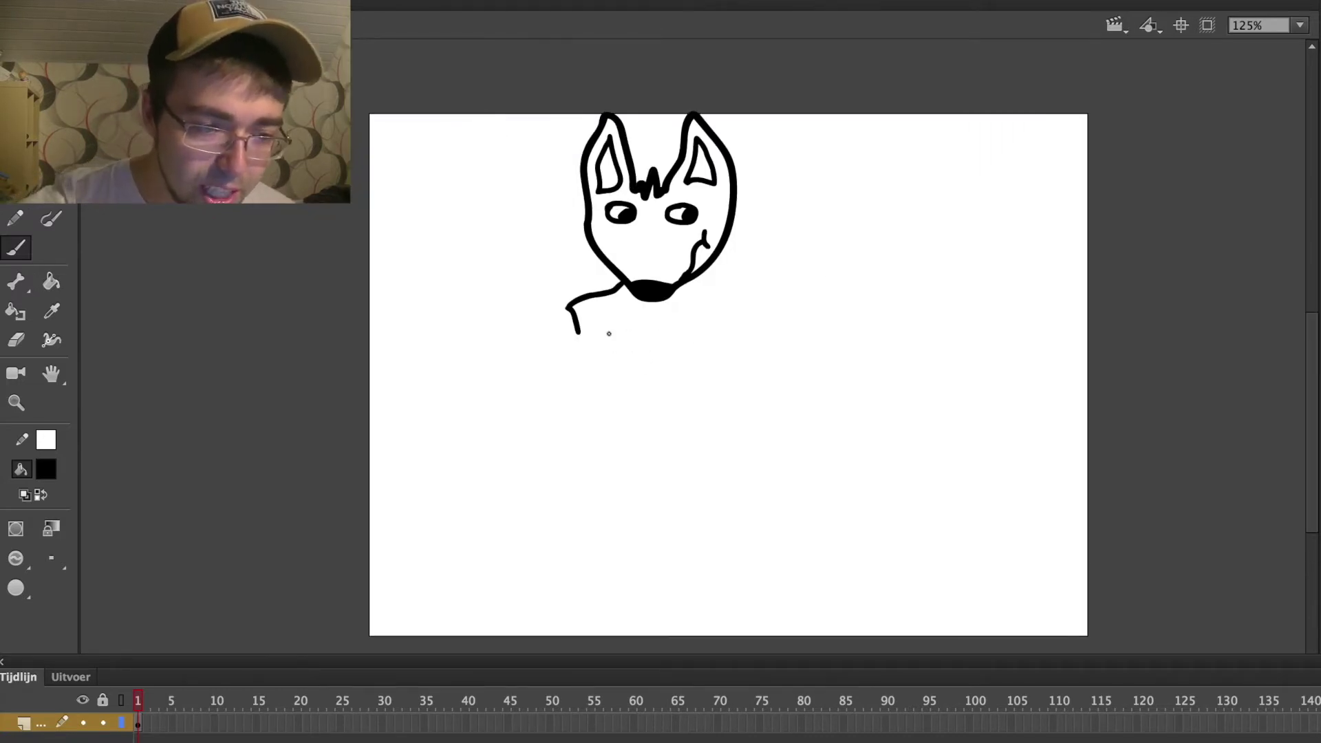
pyautogui.moveTo(577, 334); pyautogui.dragTo(596, 441)
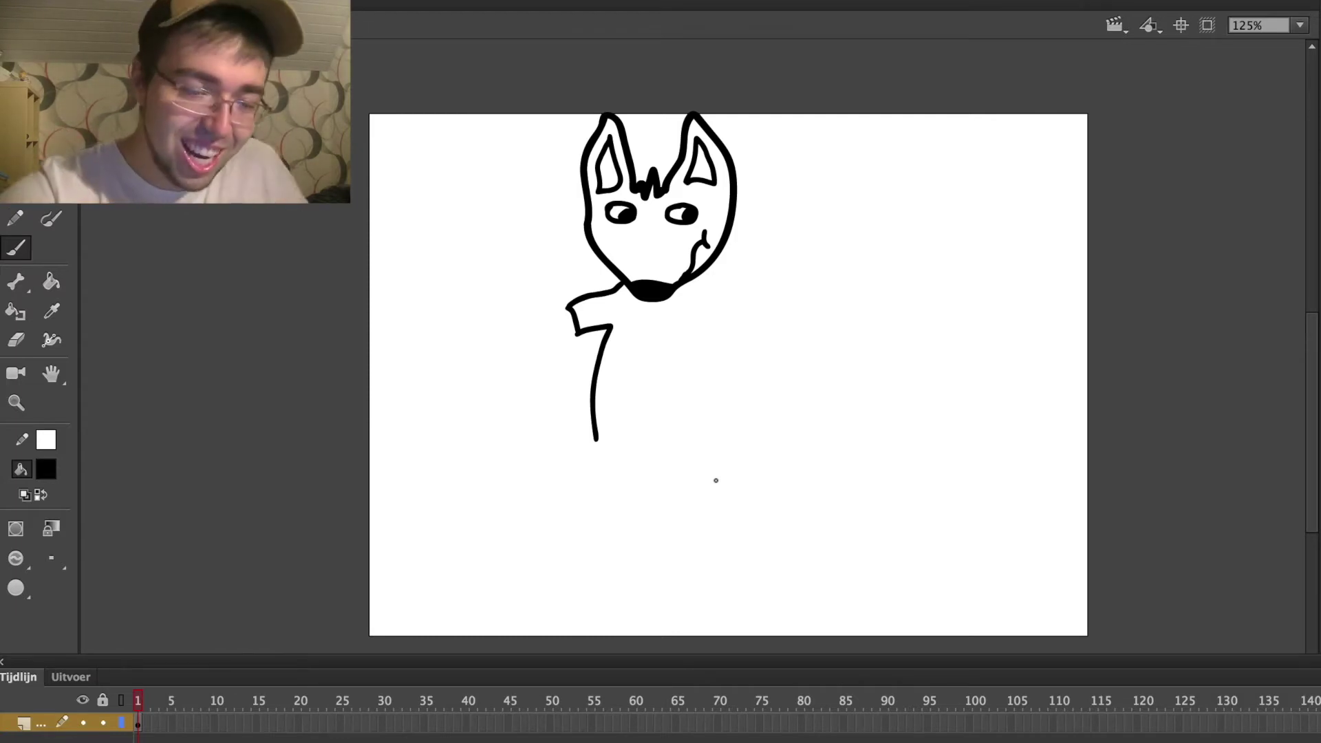
pyautogui.hotkey('ctrl', 'z')
pyautogui.hotkey('ctrl', 'z')
pyautogui.hotkey('ctrl', 'z')
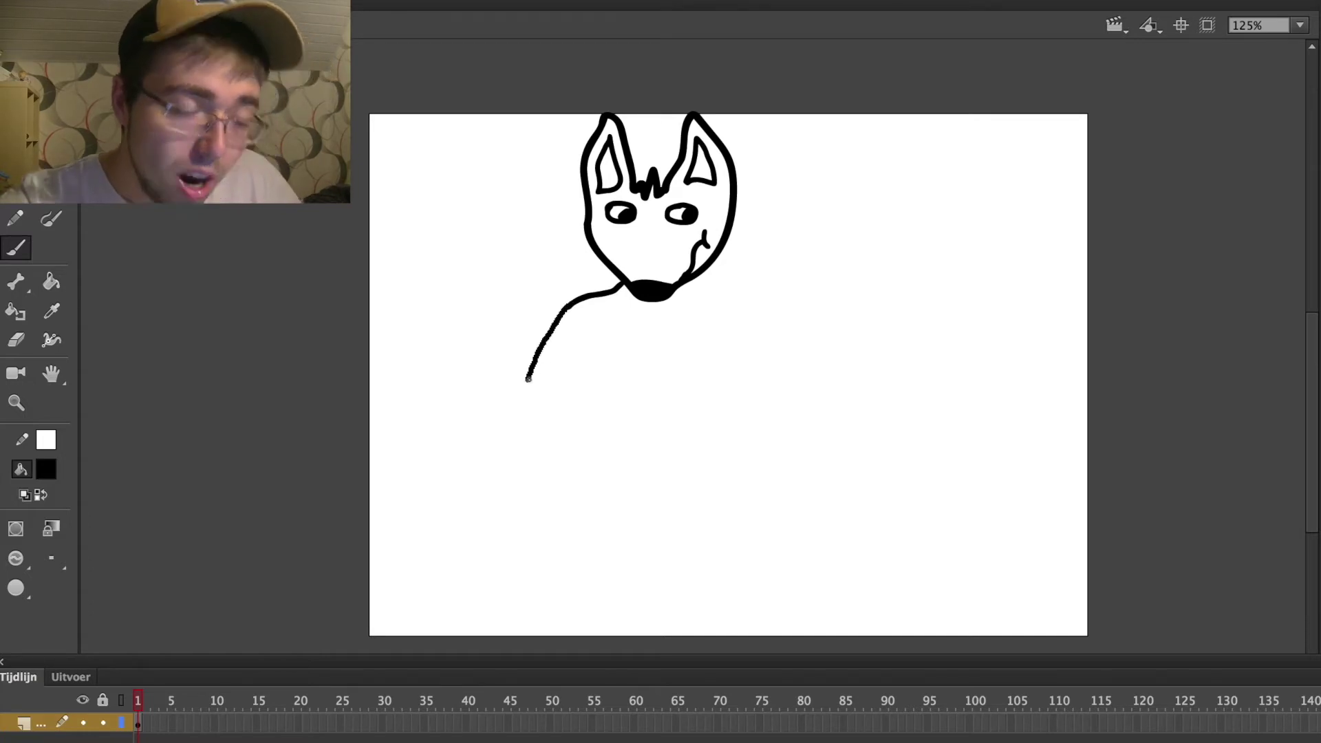
pyautogui.moveTo(528, 379); pyautogui.dragTo(528, 379)
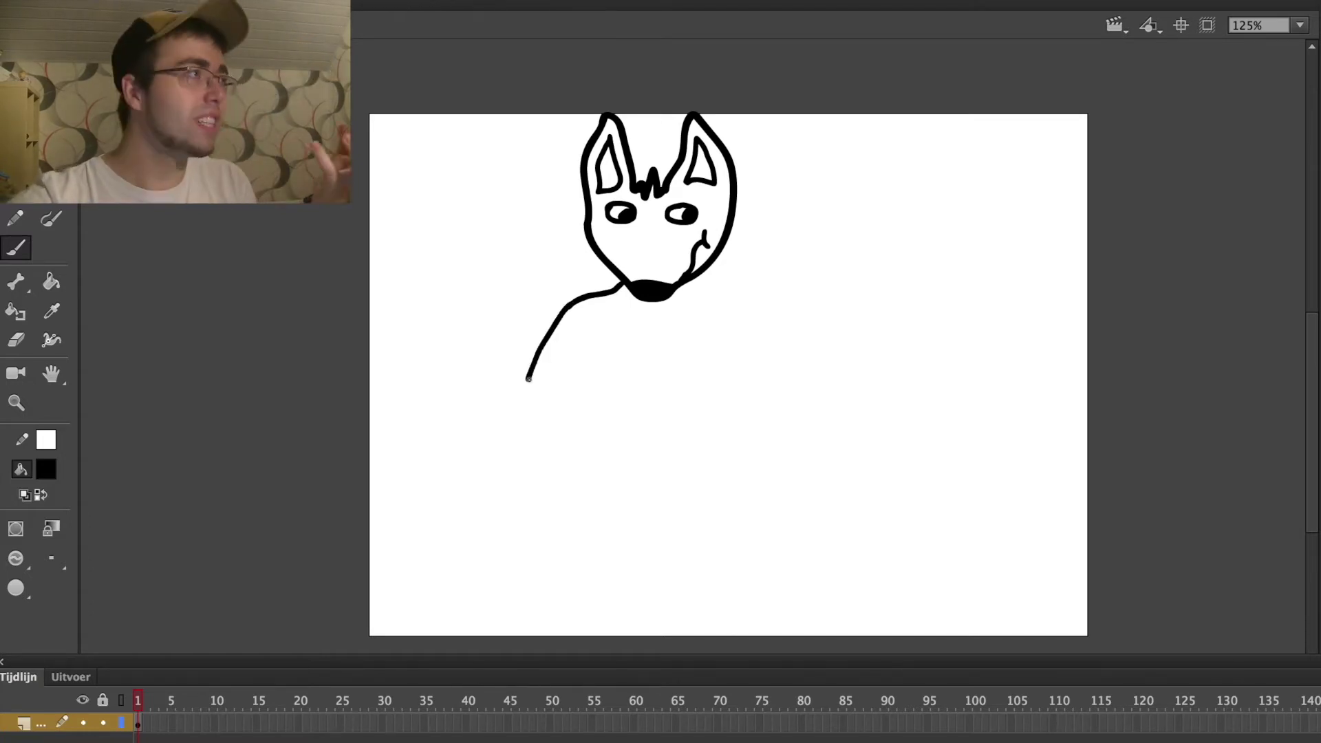
pyautogui.hotkey('ctrl', 'z')
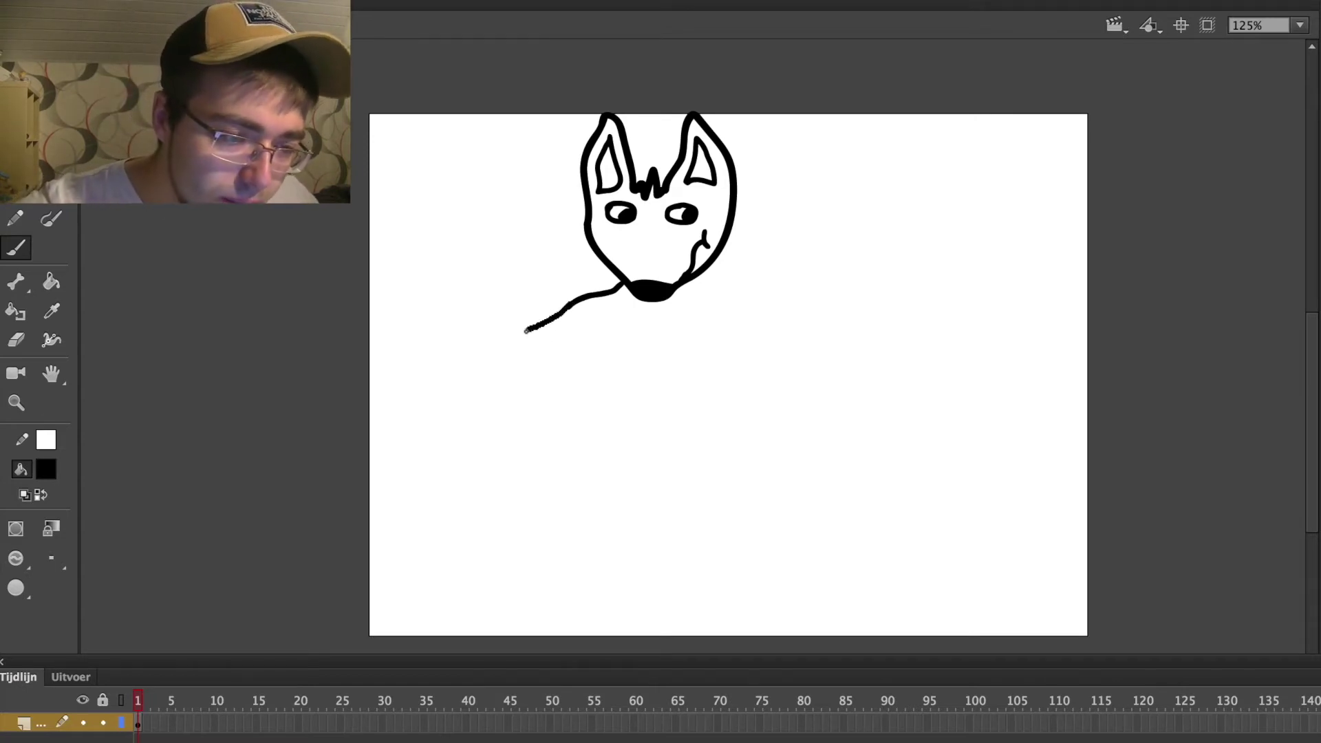
pyautogui.hotkey('ctrl', 'z')
# Paint the right shoulder line and a left sleeve underside that curves down into the torso's left side.
pyautogui.moveTo(697, 277); pyautogui.dragTo(744, 315)
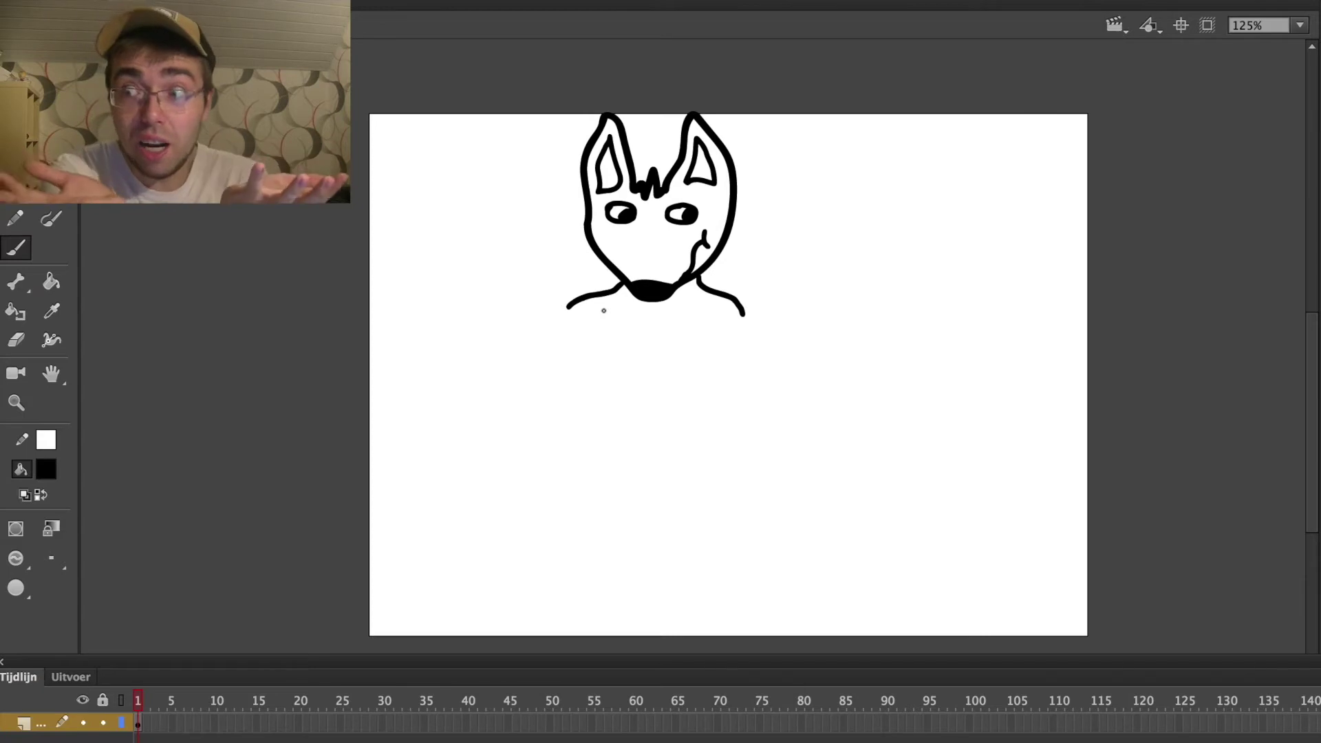
pyautogui.moveTo(566, 354); pyautogui.dragTo(608, 422)
pyautogui.moveTo(689, 342)
pyautogui.mouseDown()
pyautogui.moveTo(699, 417)
pyautogui.moveTo(715, 340)
pyautogui.mouseUp()
pyautogui.hotkey('ctrl', 'z')
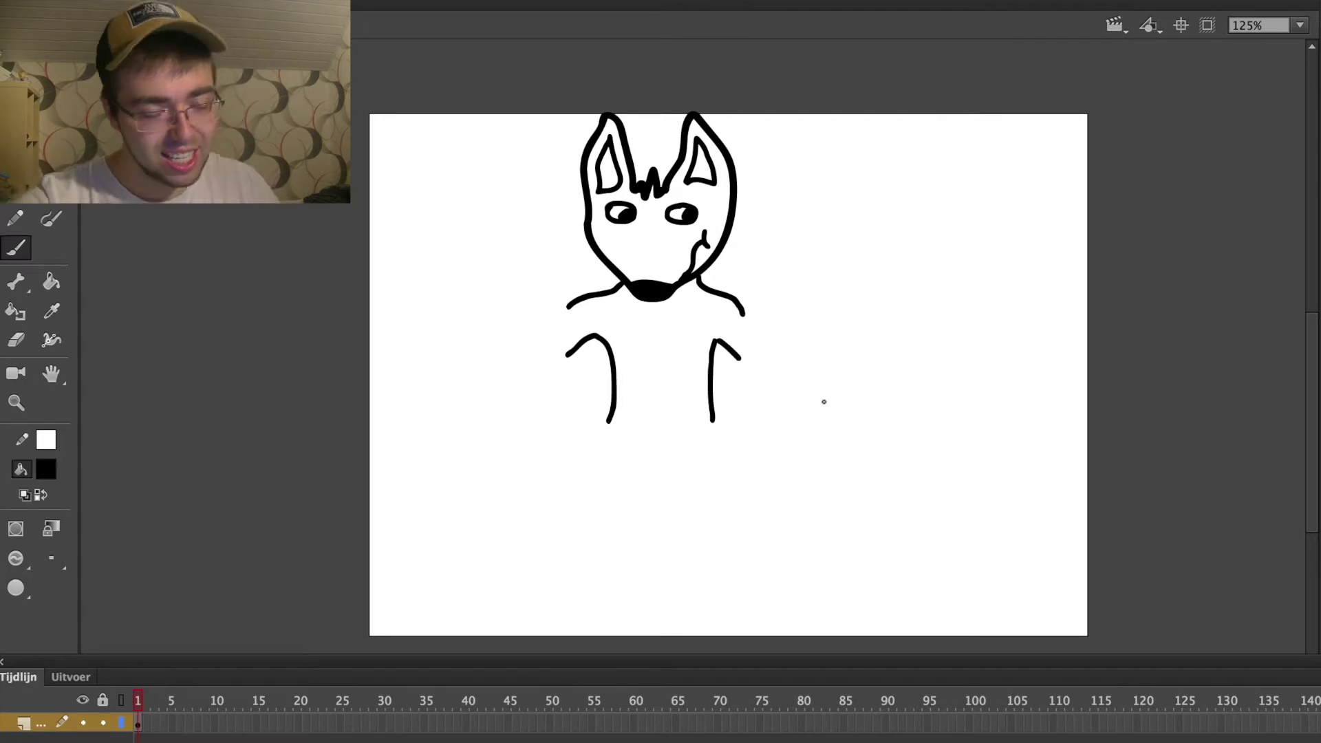
pyautogui.hotkey('ctrl', 'z')
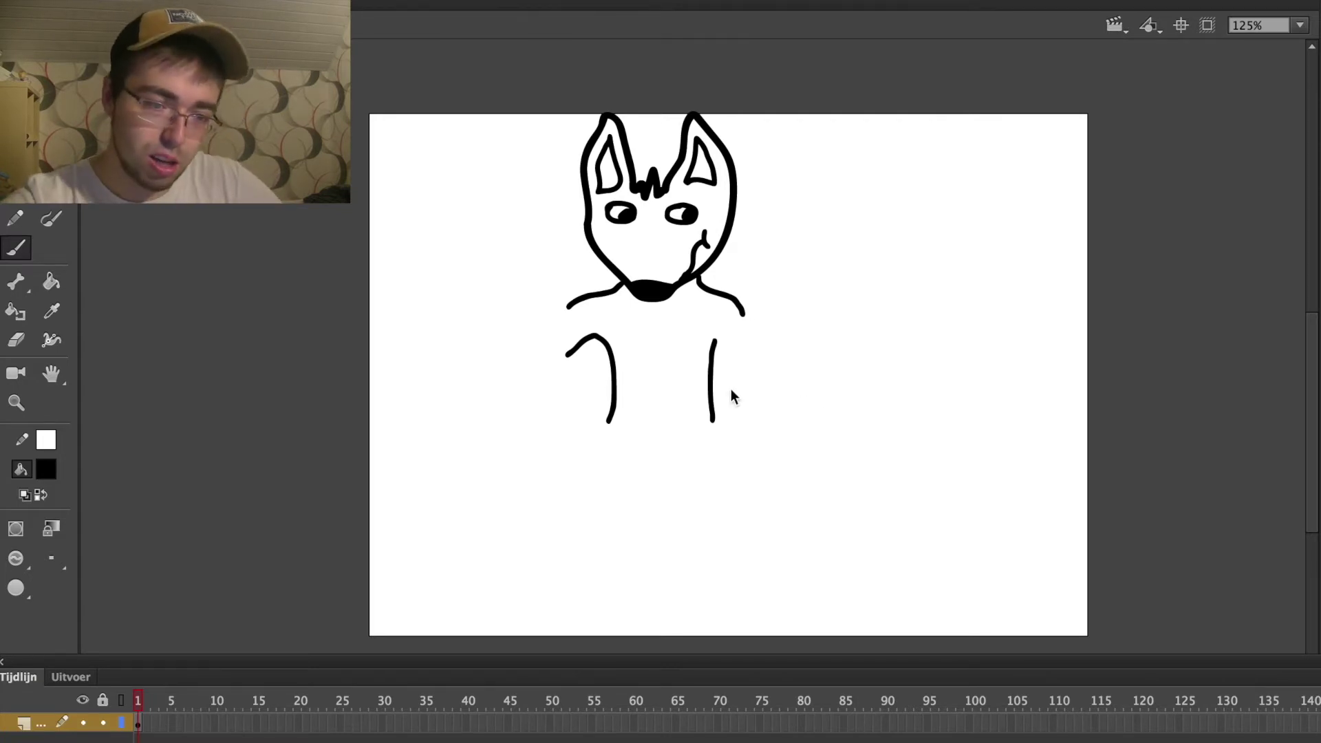
pyautogui.hotkey('ctrl', 'z')
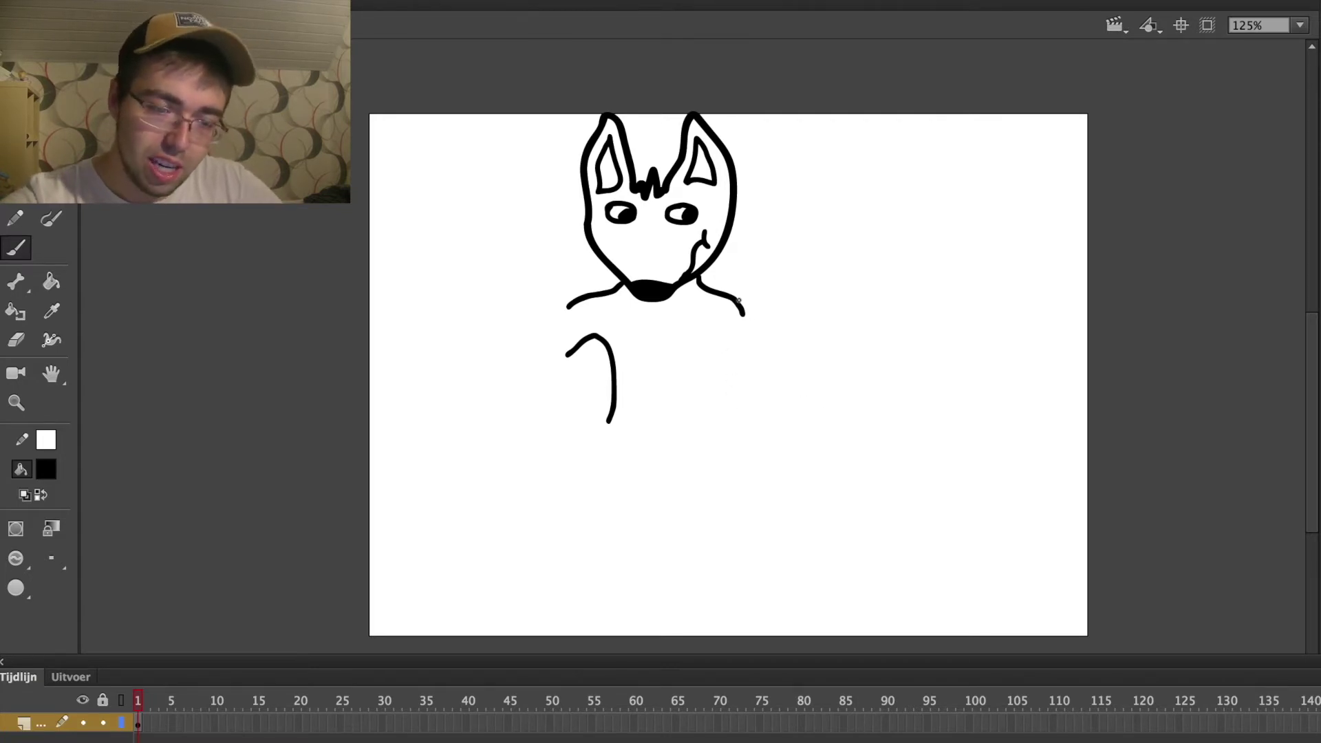
# Extend the right shoulder line outward, erasing its old stub, and paint the right sleeve underside running down into the torso's side.
pyautogui.moveTo(735, 297); pyautogui.dragTo(773, 330)
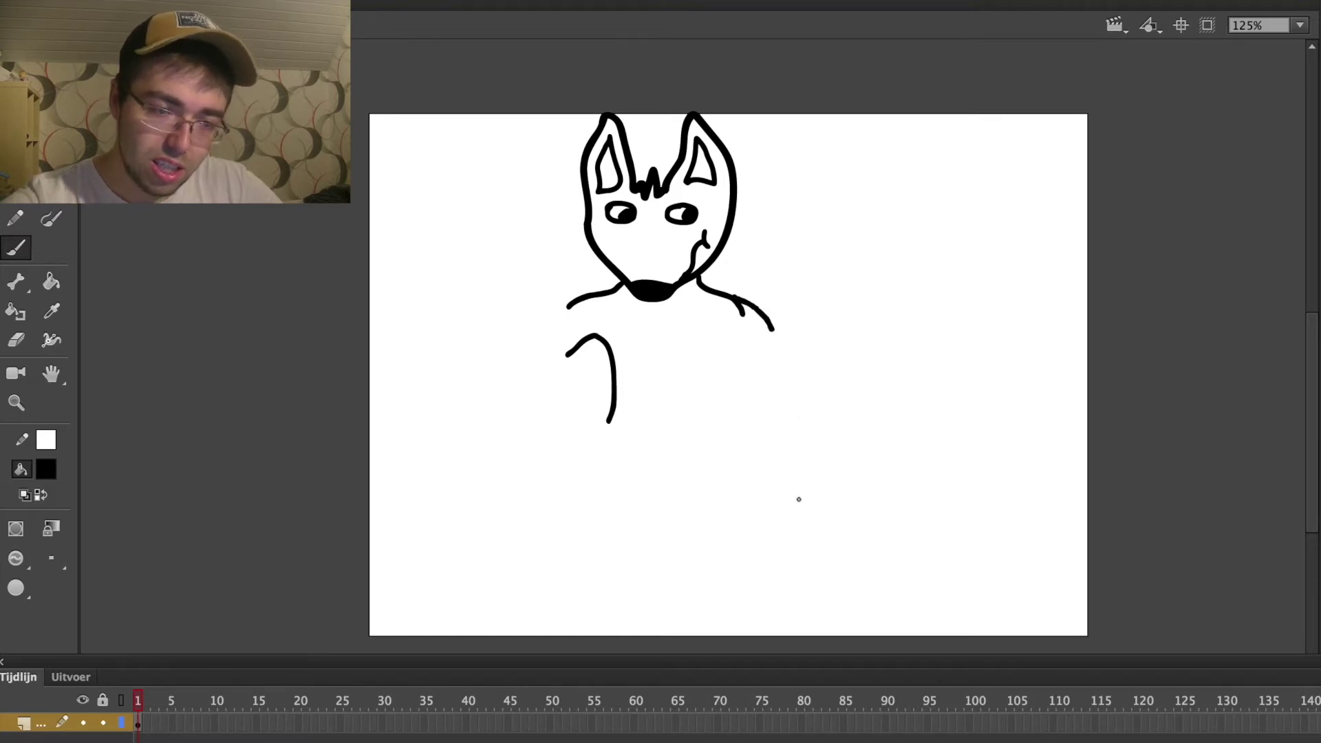
pyautogui.click(16, 339)
pyautogui.moveTo(742, 323)
pyautogui.mouseDown()
pyautogui.moveTo(735, 307)
pyautogui.moveTo(604, 426)
pyautogui.mouseUp()
pyautogui.press('b')
pyautogui.moveTo(568, 307); pyautogui.dragTo(568, 355)
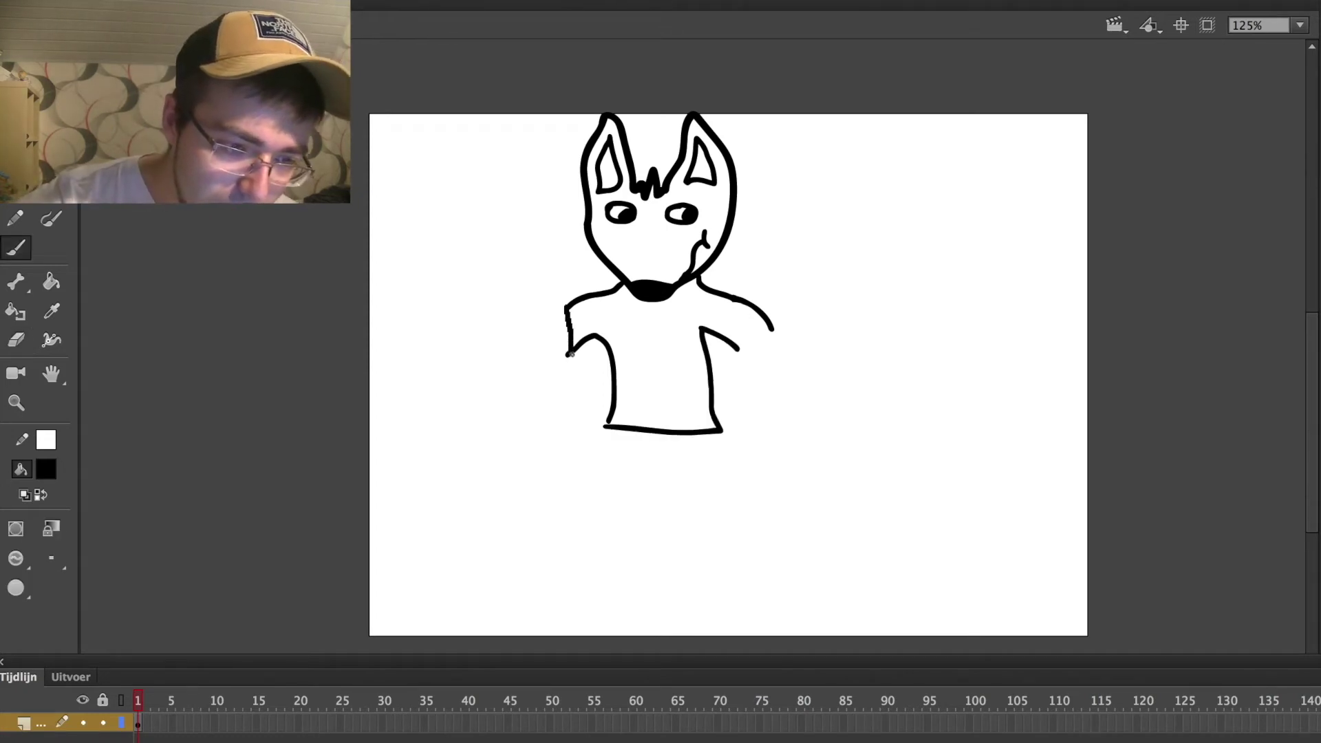
pyautogui.moveTo(736, 349); pyautogui.dragTo(766, 337)
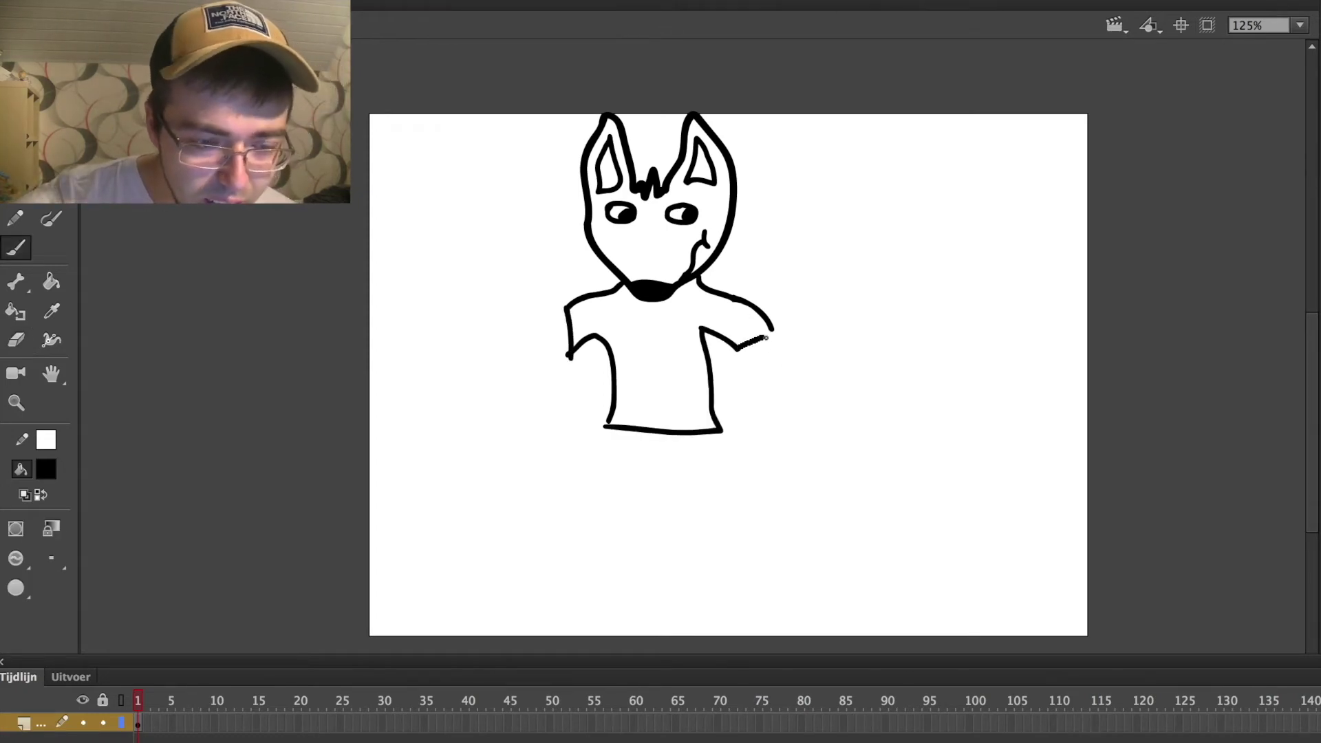
pyautogui.hotkey('ctrl', 'z')
pyautogui.hotkey('ctrl', 'z')
pyautogui.hotkey('ctrl', 'z')
pyautogui.moveTo(589, 454); pyautogui.dragTo(601, 440)
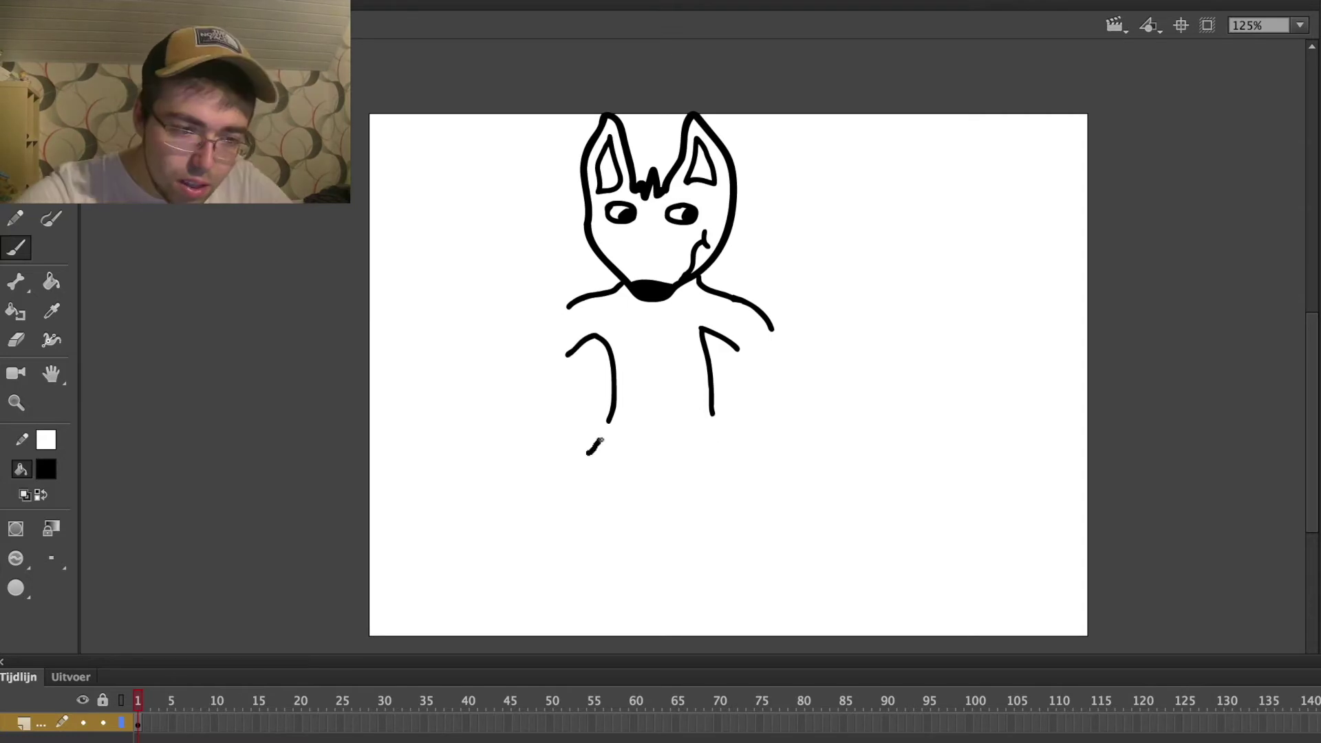
pyautogui.hotkey('ctrl', 'z')
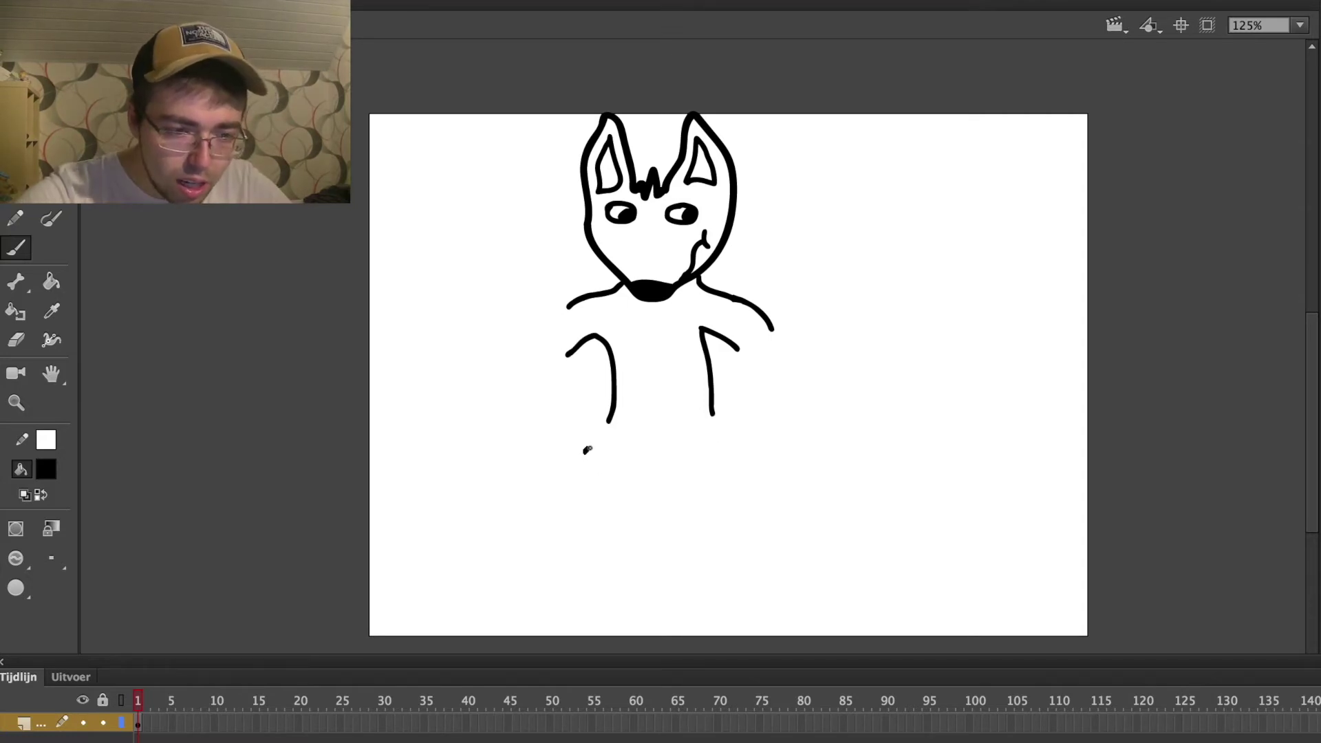
pyautogui.hotkey('ctrl', 'z')
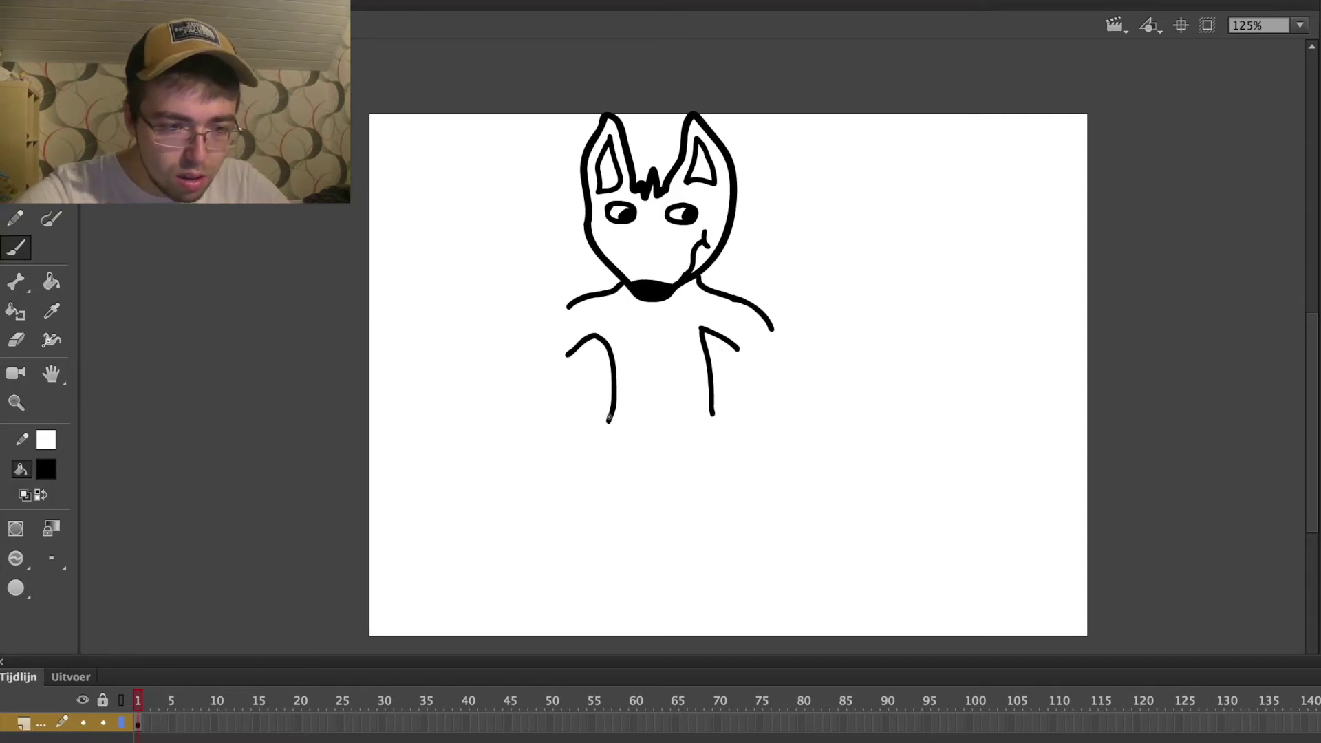
# Paint the shirt's flared lower sides with a straight hem, and close the open ends of both short sleeves.
pyautogui.moveTo(603, 452)
pyautogui.mouseDown()
pyautogui.moveTo(604, 464)
pyautogui.moveTo(714, 414)
pyautogui.mouseUp()
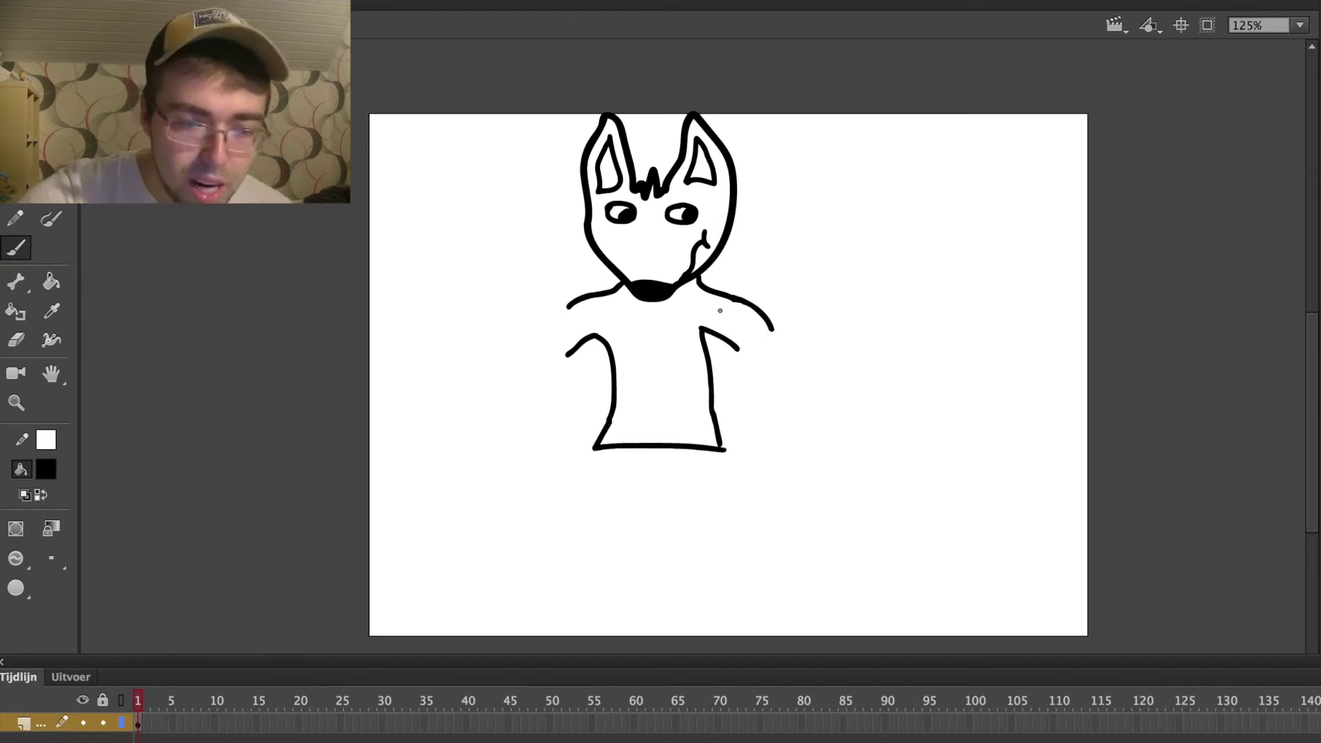
pyautogui.moveTo(744, 351); pyautogui.dragTo(773, 329)
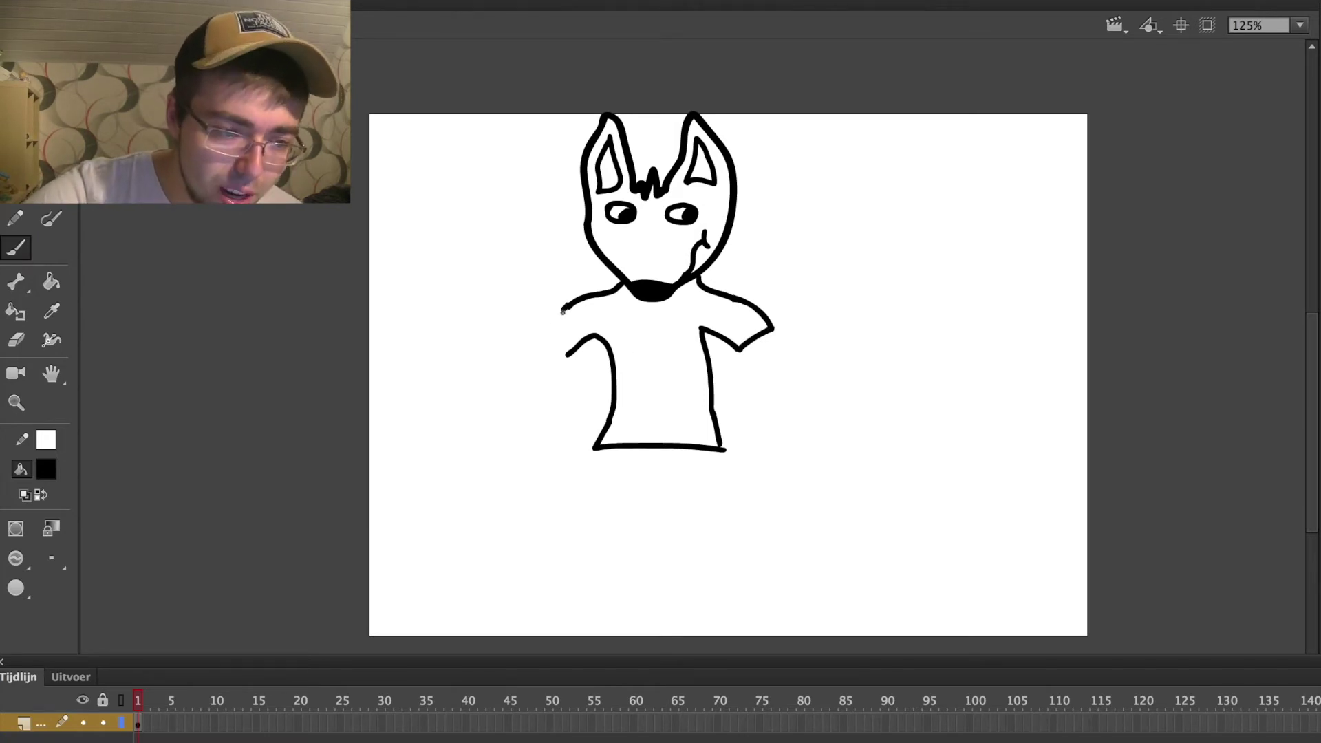
pyautogui.moveTo(566, 346); pyautogui.dragTo(569, 355)
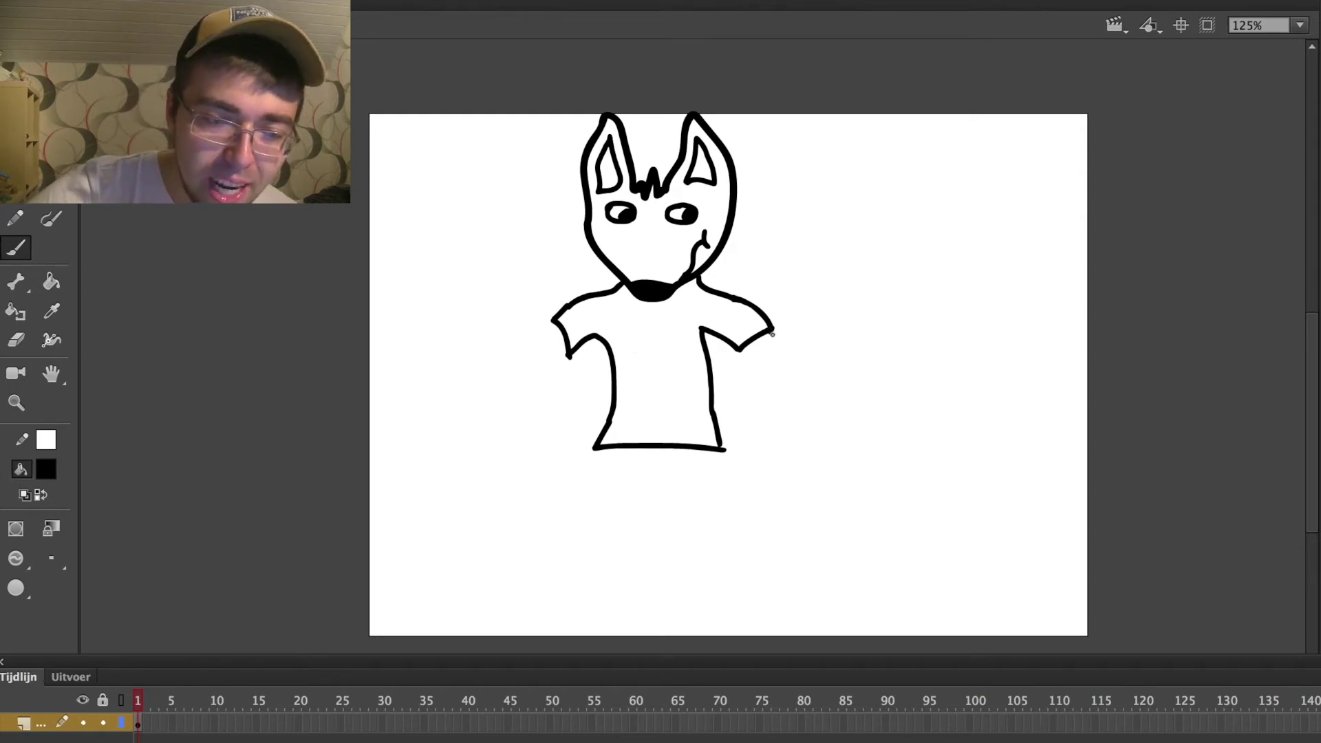
# Undo the trial jagged arm line and paint a smooth right arm bending from the sleeve across the torso.
pyautogui.moveTo(790, 350); pyautogui.dragTo(813, 390)
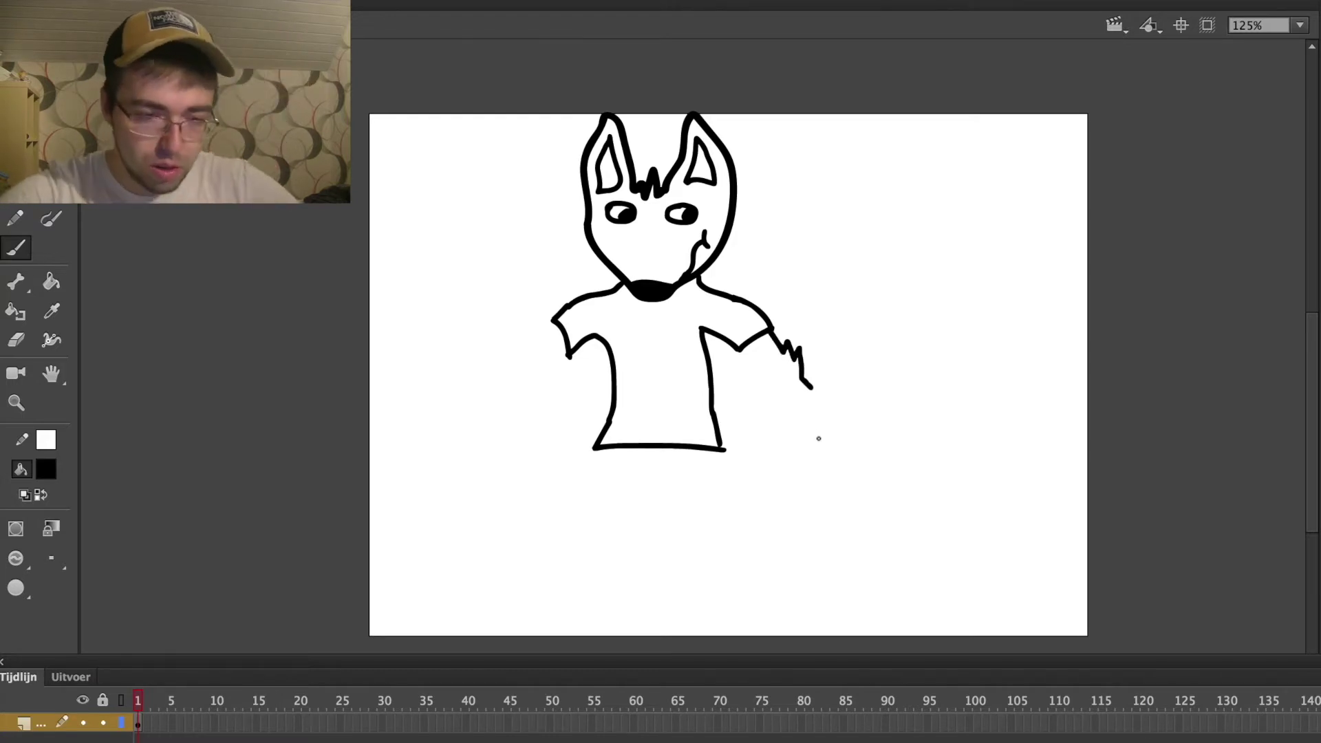
pyautogui.hotkey('ctrl', 'z')
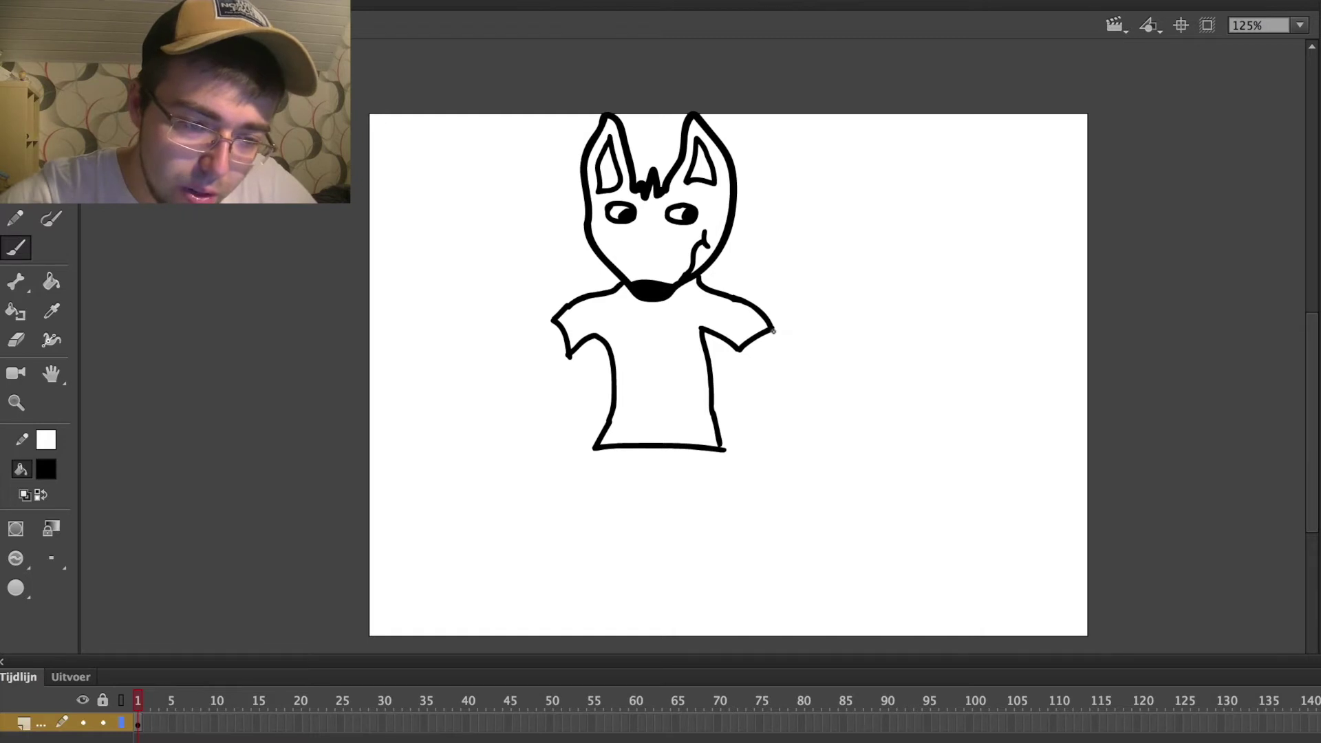
pyautogui.moveTo(774, 359)
pyautogui.mouseDown()
pyautogui.moveTo(756, 388)
pyautogui.moveTo(662, 397)
pyautogui.moveTo(665, 376)
pyautogui.moveTo(726, 372)
pyautogui.moveTo(745, 349)
pyautogui.mouseUp()
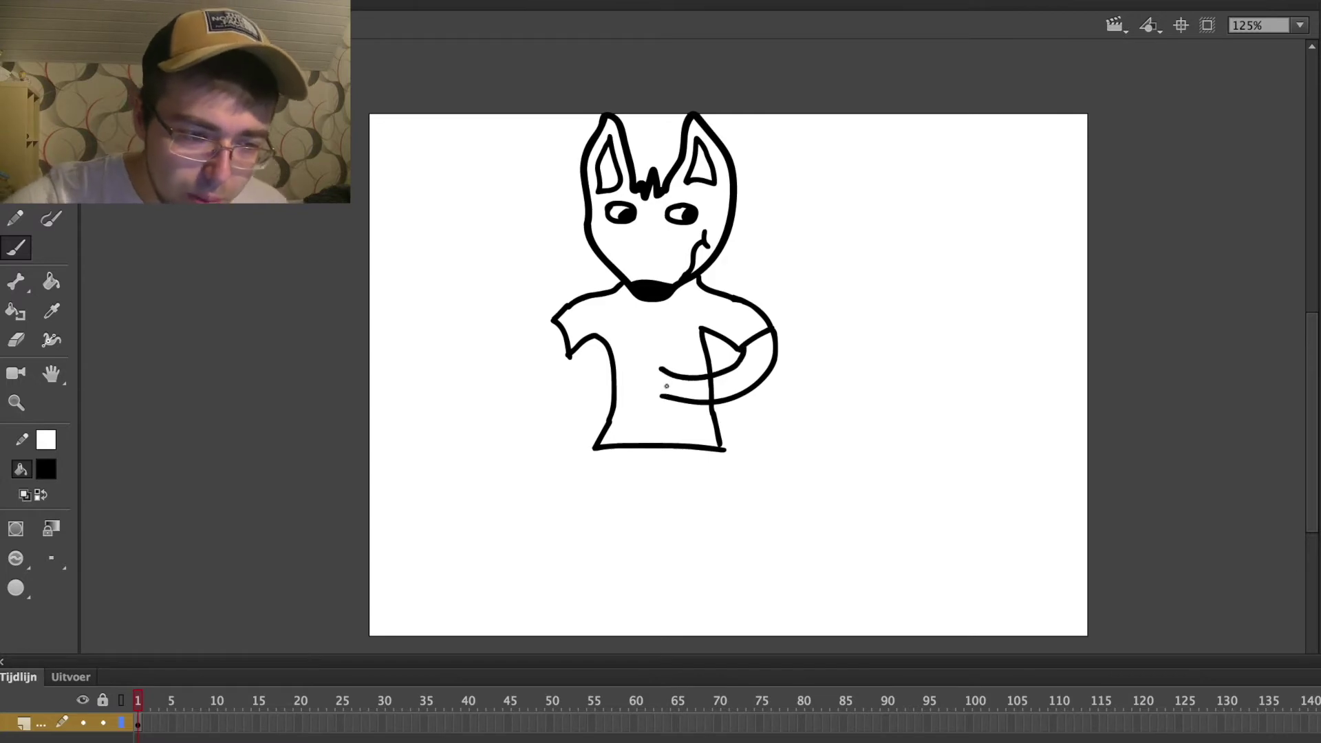
# Paint a tall cup with a domed lid, straw and gripping fingers at the arm's end, undoing the thumb strokes on its left edge.
pyautogui.moveTo(636, 356); pyautogui.dragTo(635, 389)
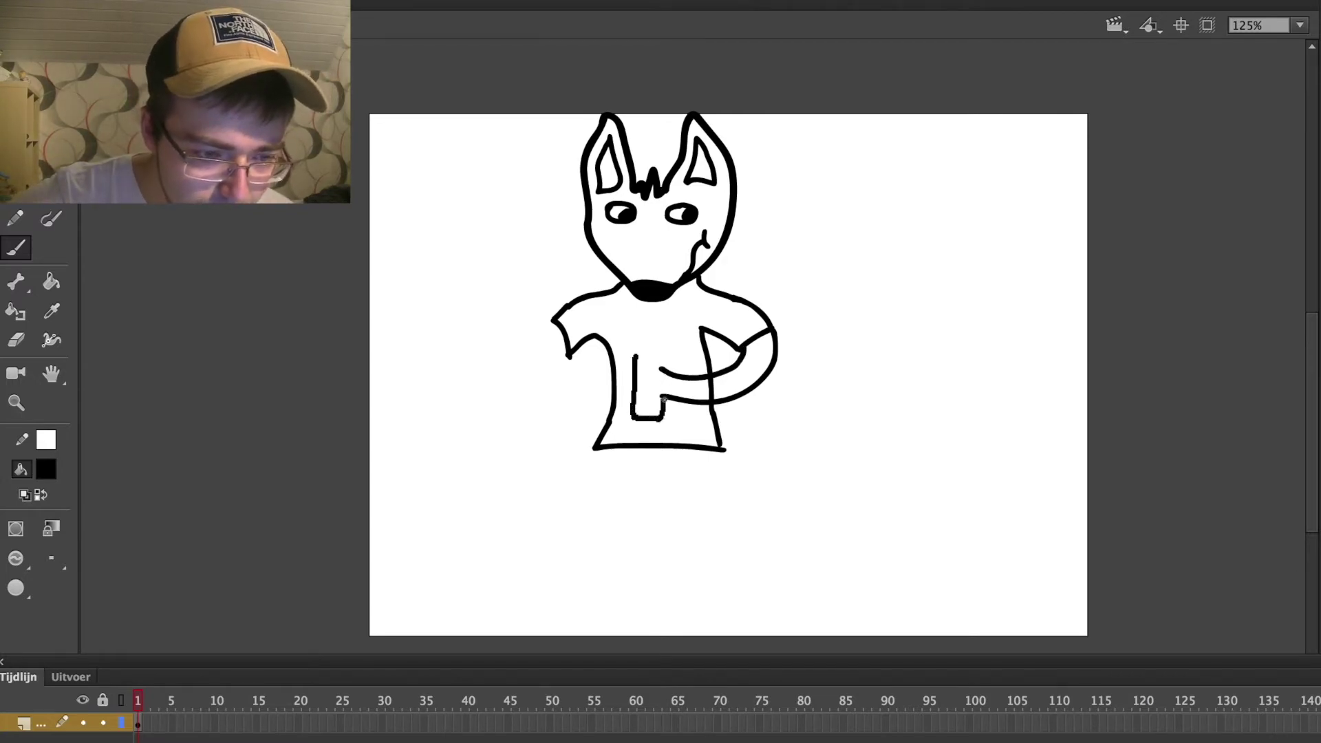
pyautogui.moveTo(663, 371); pyautogui.dragTo(674, 316)
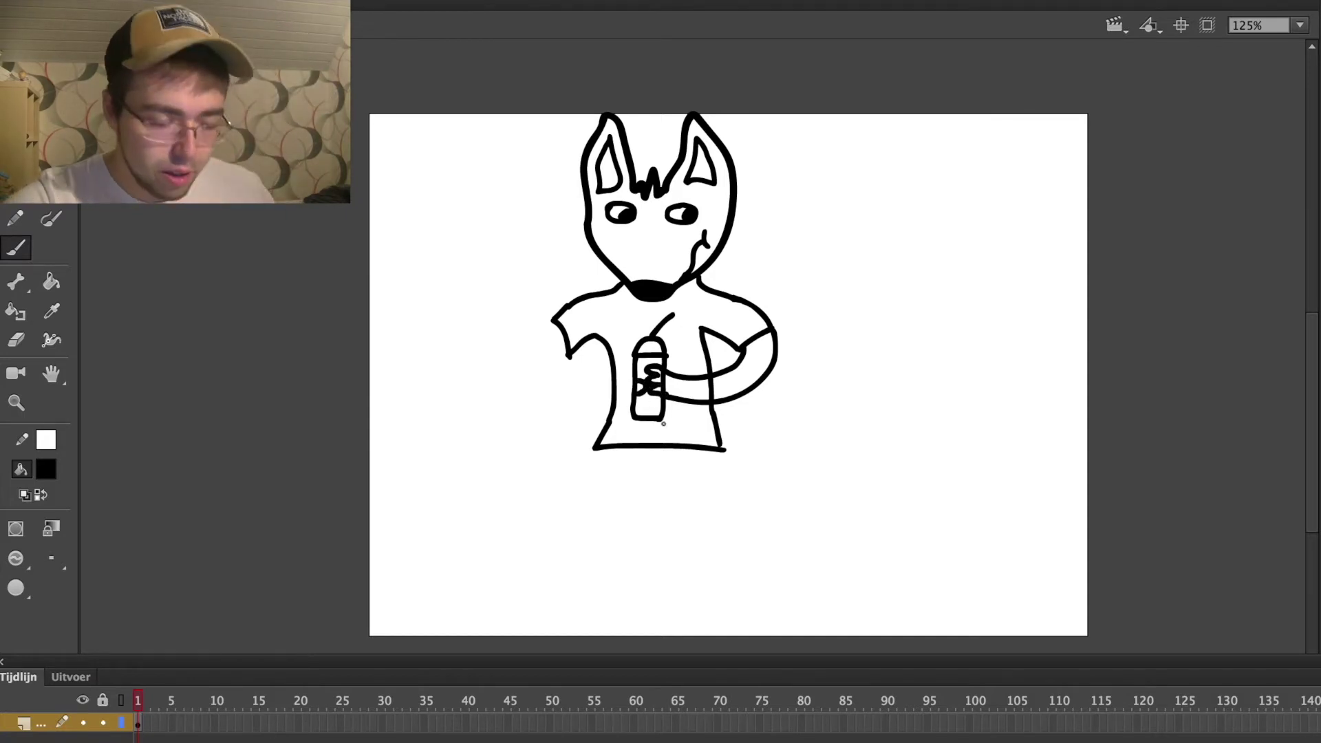
pyautogui.hotkey('ctrl', 'z')
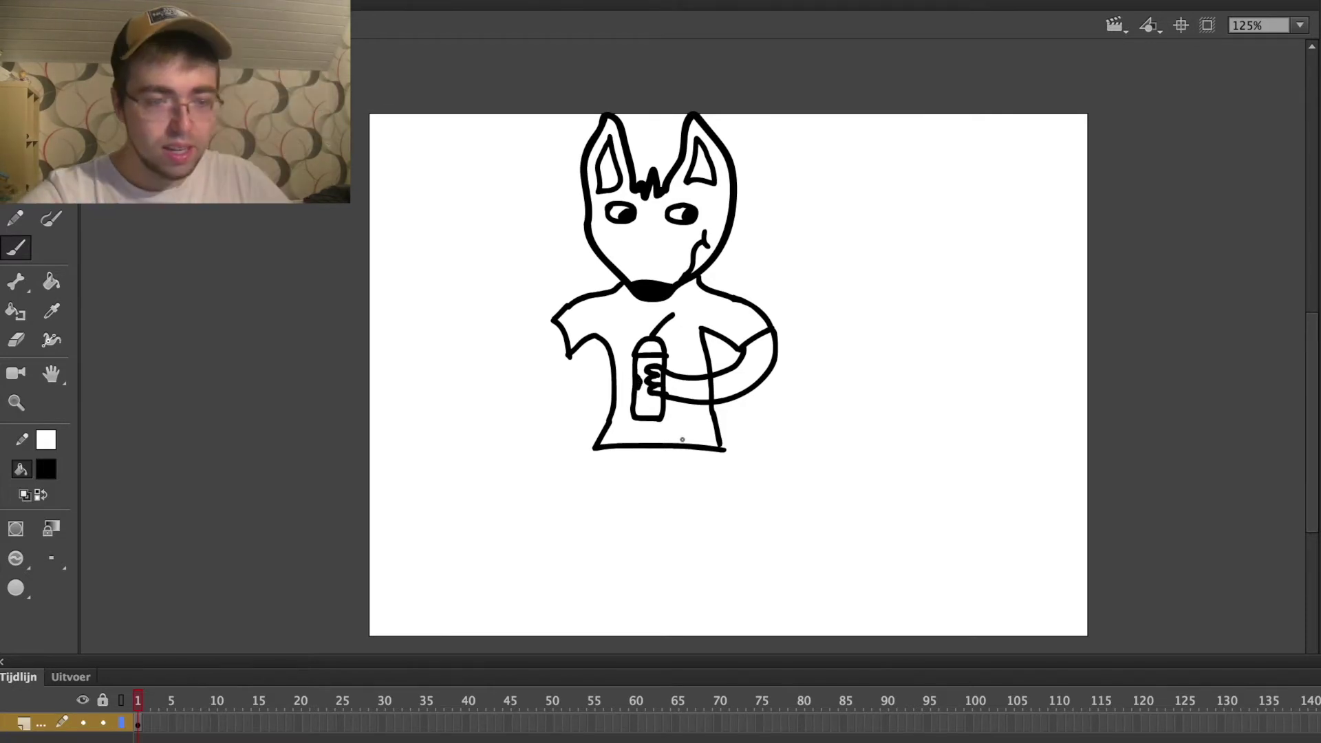
pyautogui.hotkey('ctrl', 'z')
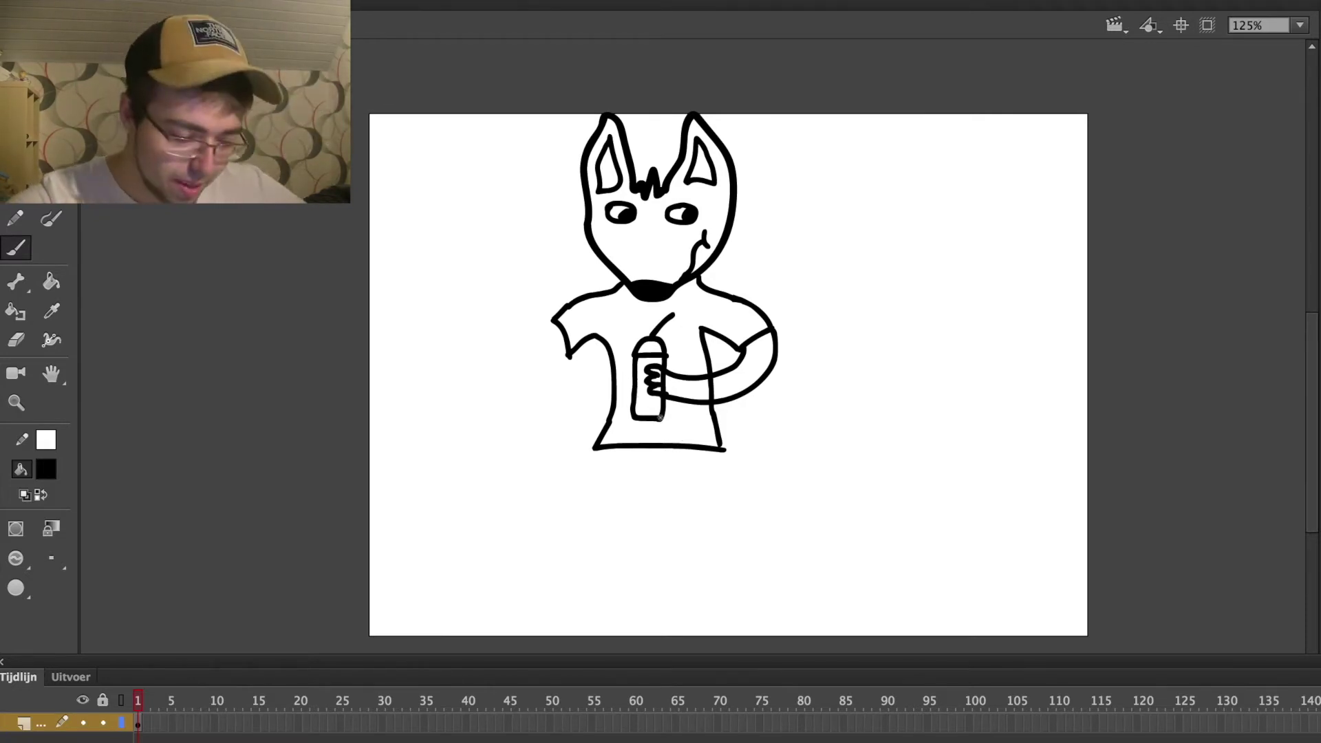
# Erase the part of the cup's right edge that crosses the gripping hand between the two forearm lines.
pyautogui.scroll(10, 661, 424)
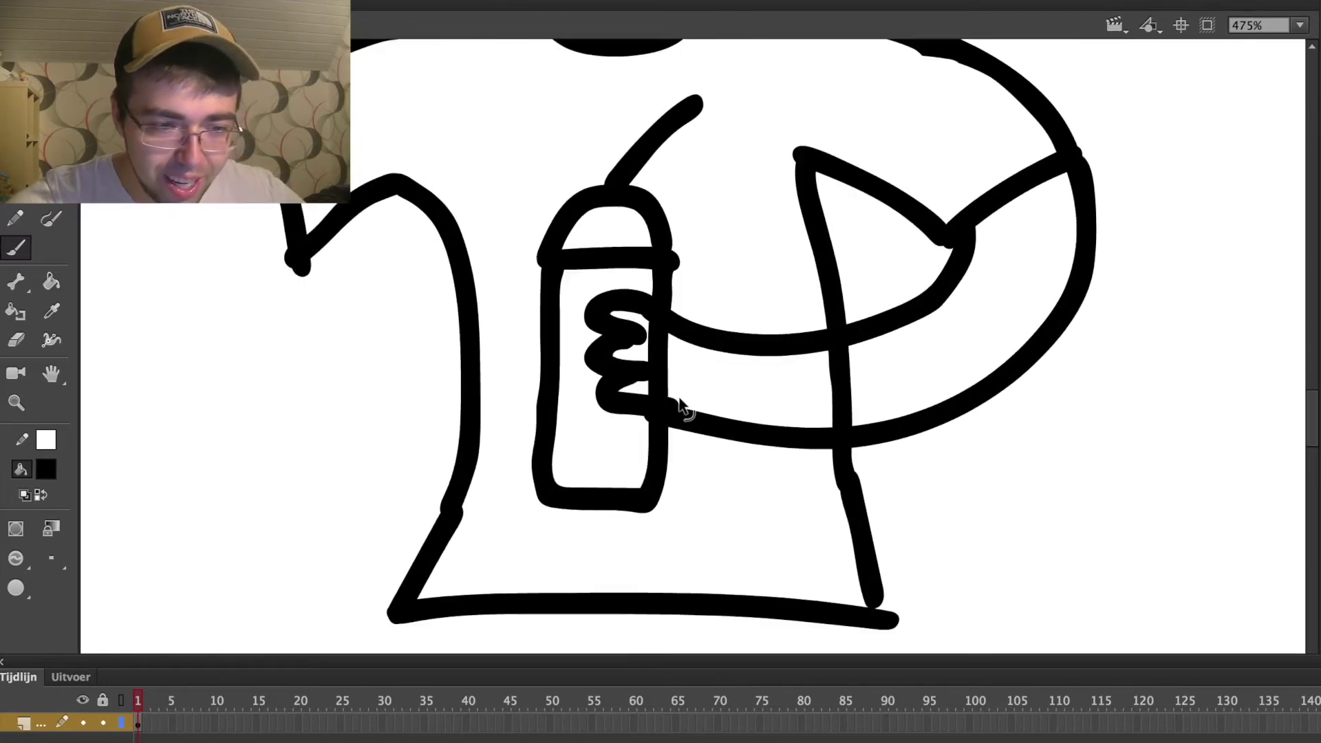
pyautogui.press('e')
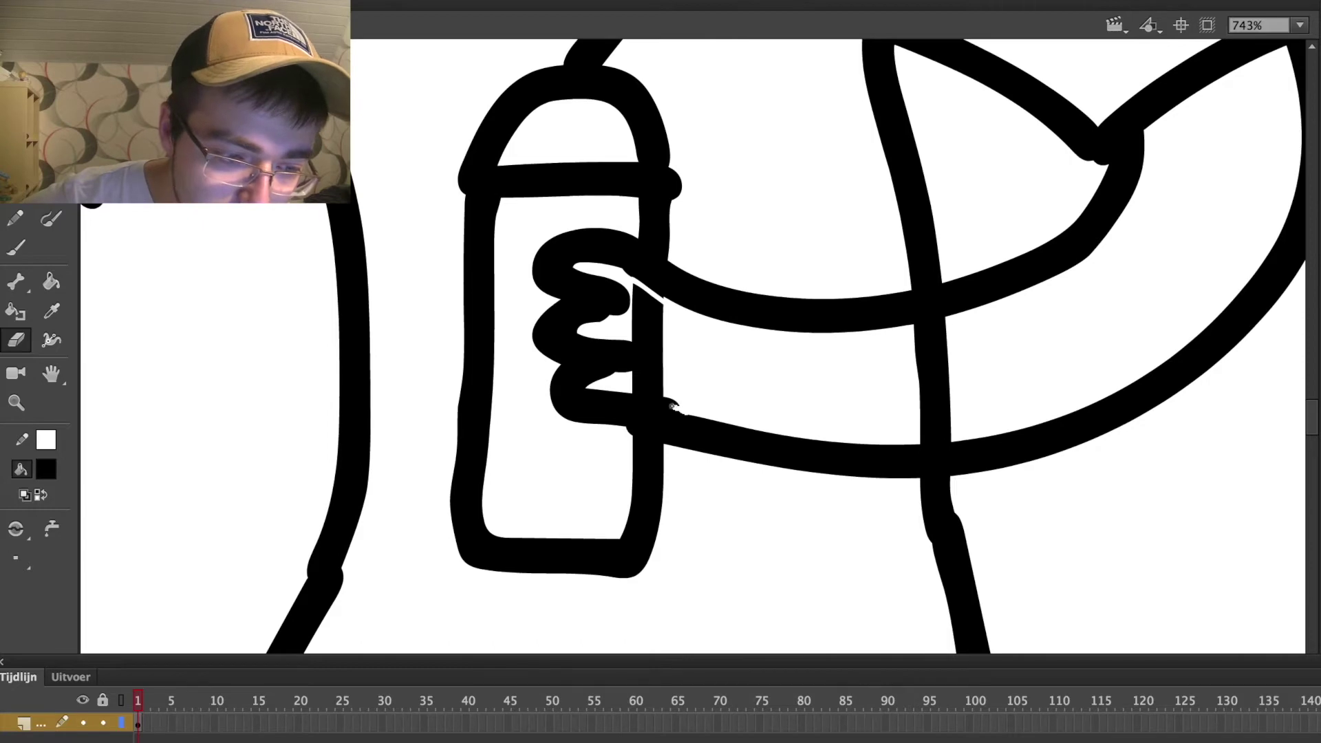
pyautogui.moveTo(655, 392); pyautogui.dragTo(640, 387)
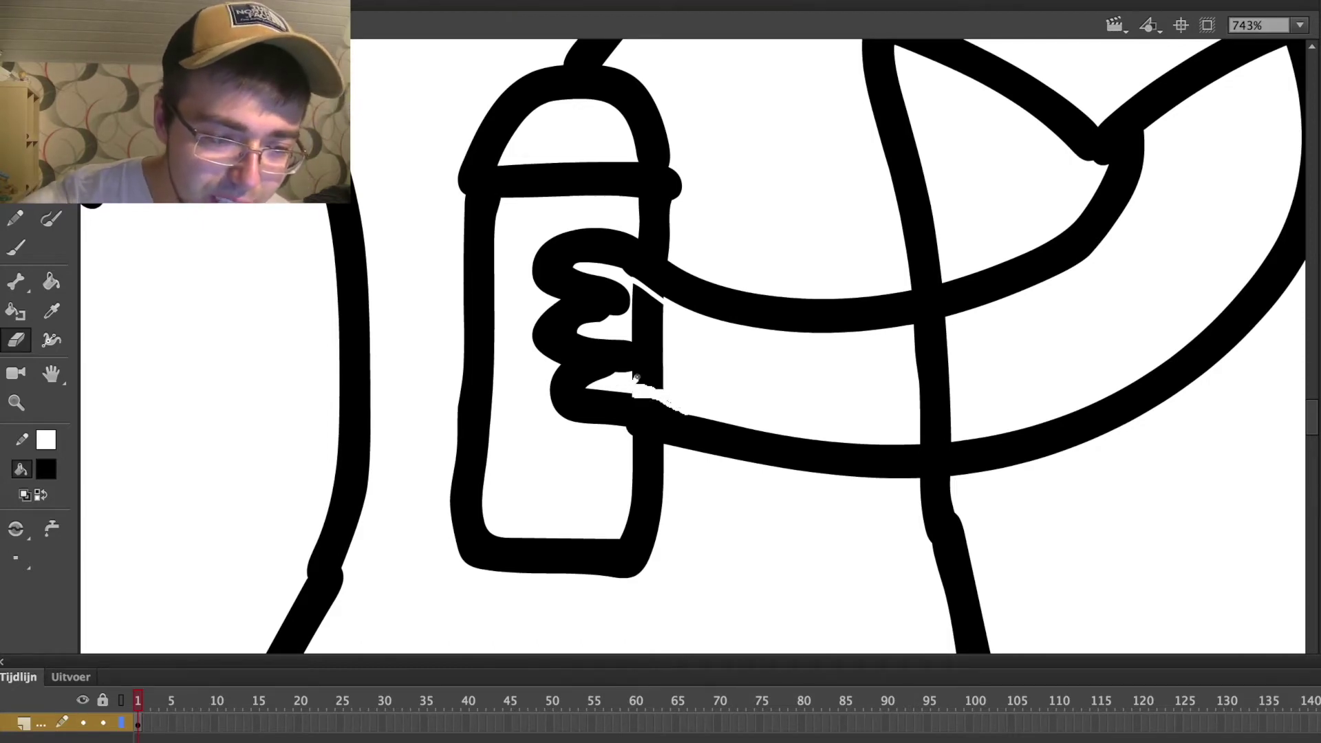
pyautogui.moveTo(632, 317); pyautogui.dragTo(634, 288)
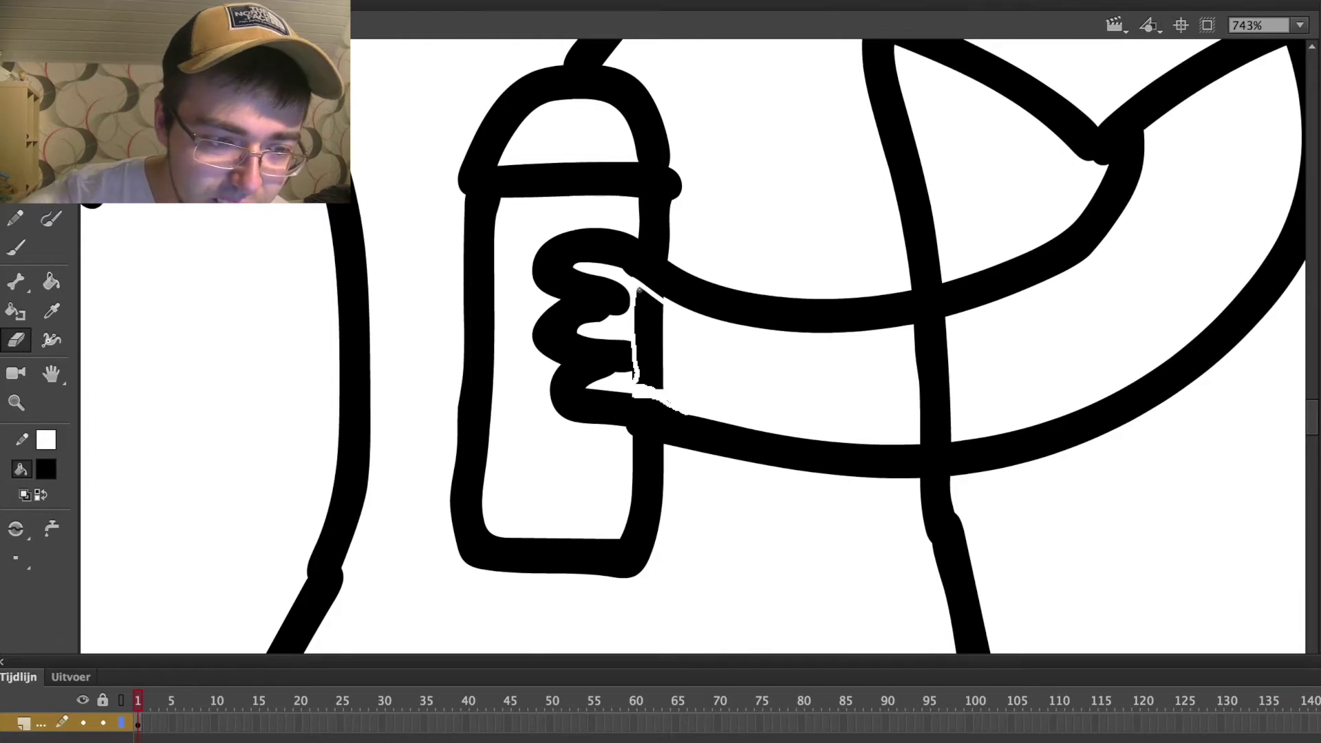
pyautogui.scroll(-5, 639, 293)
# Cut the shirt's side line free inside the forearm, delete the lassoed segment and erase its remaining sliver.
pyautogui.scroll(4, 652, 437)
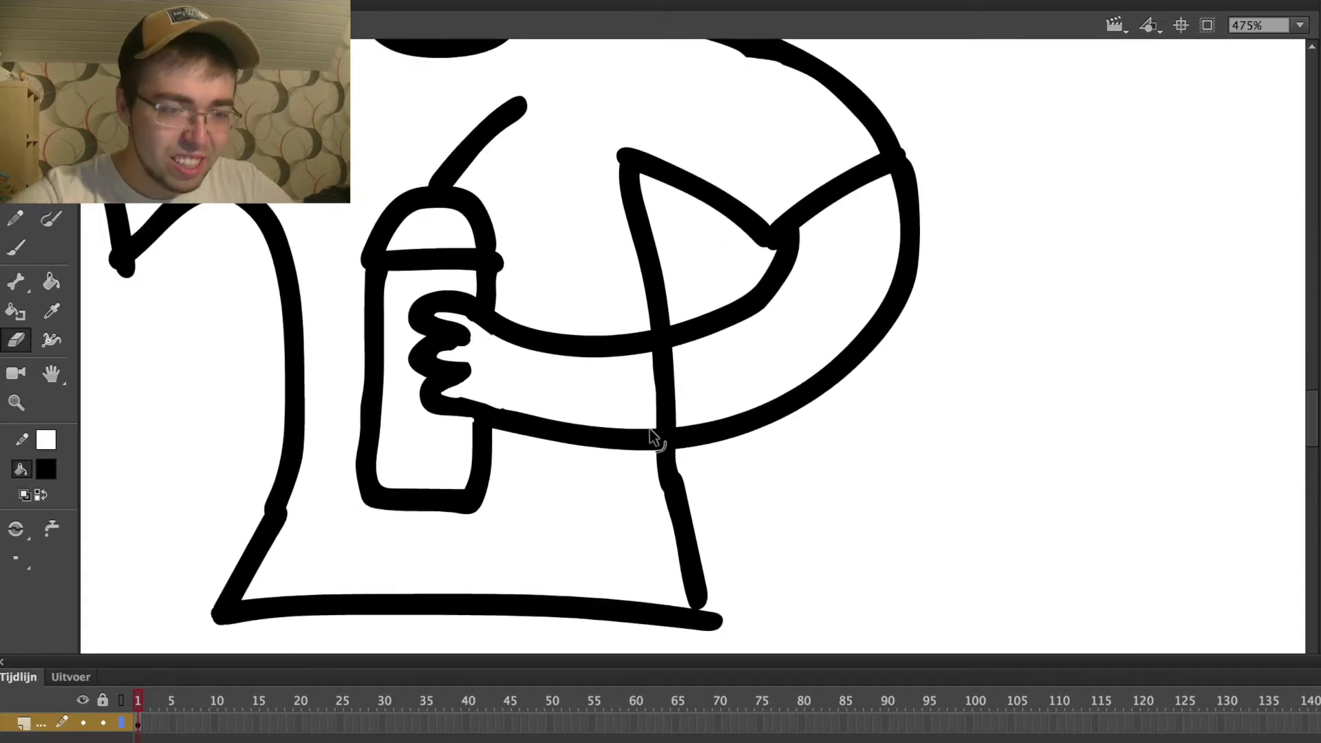
pyautogui.scroll(3, 652, 437)
pyautogui.moveTo(655, 435); pyautogui.dragTo(700, 431)
pyautogui.hotkey('ctrl', 'z')
pyautogui.moveTo(652, 290); pyautogui.dragTo(677, 281)
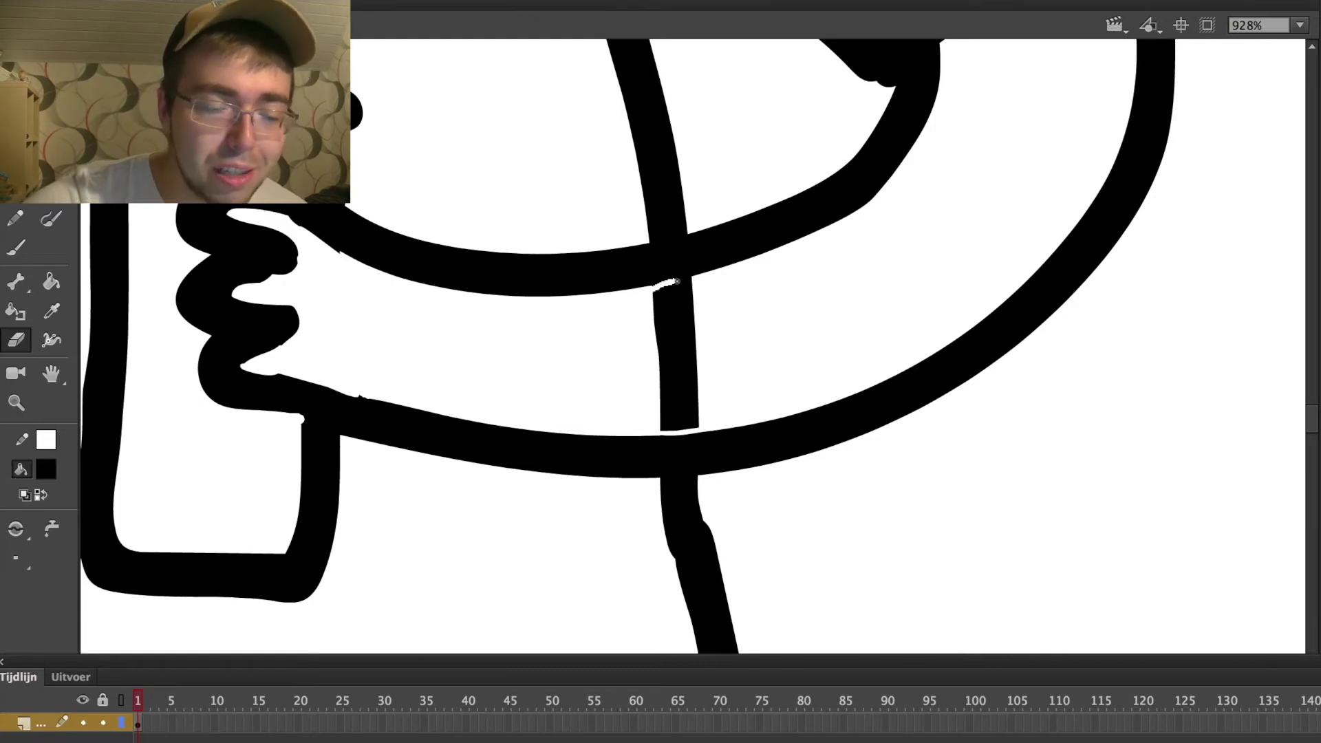
pyautogui.hotkey('ctrl', 'z')
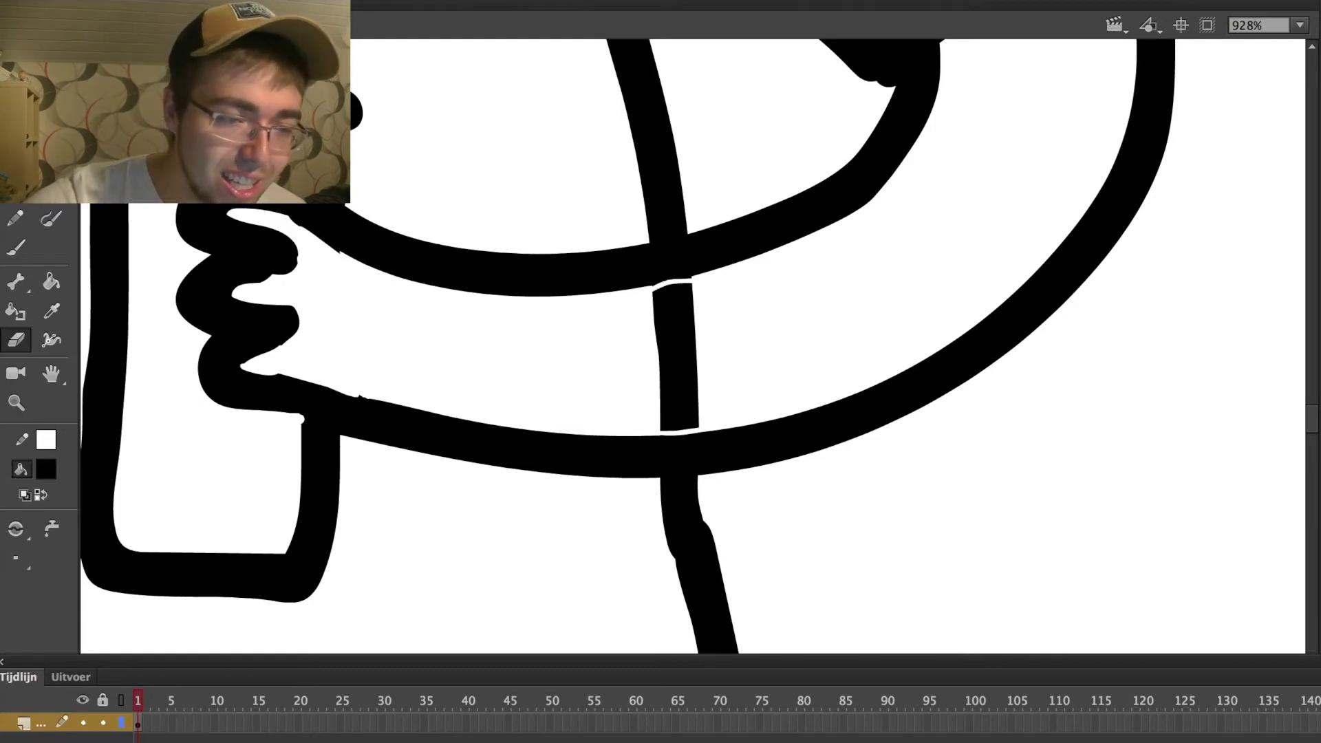
pyautogui.press('l')
pyautogui.moveTo(640, 299)
pyautogui.mouseDown()
pyautogui.moveTo(718, 283)
pyautogui.moveTo(737, 347)
pyautogui.moveTo(733, 388)
pyautogui.moveTo(701, 430)
pyautogui.moveTo(652, 434)
pyautogui.moveTo(632, 400)
pyautogui.moveTo(636, 296)
pyautogui.mouseUp()
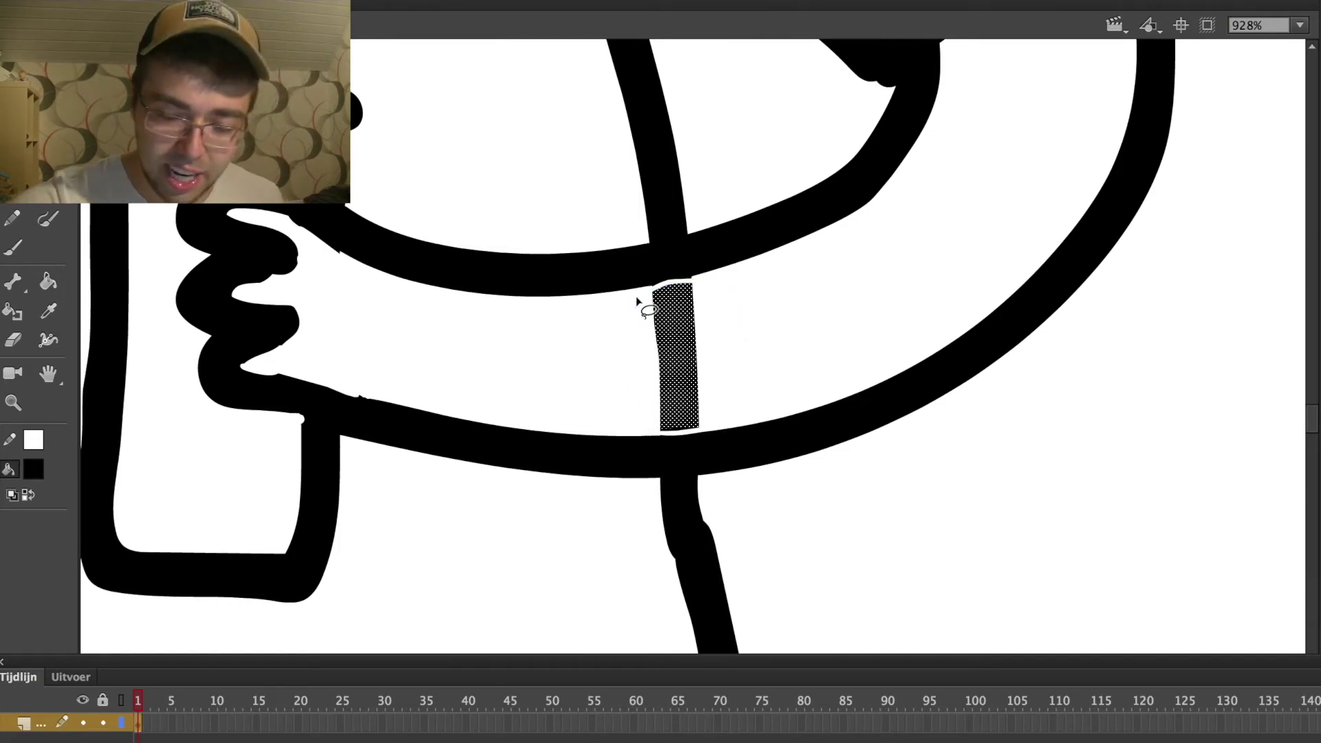
pyautogui.press('Delete')
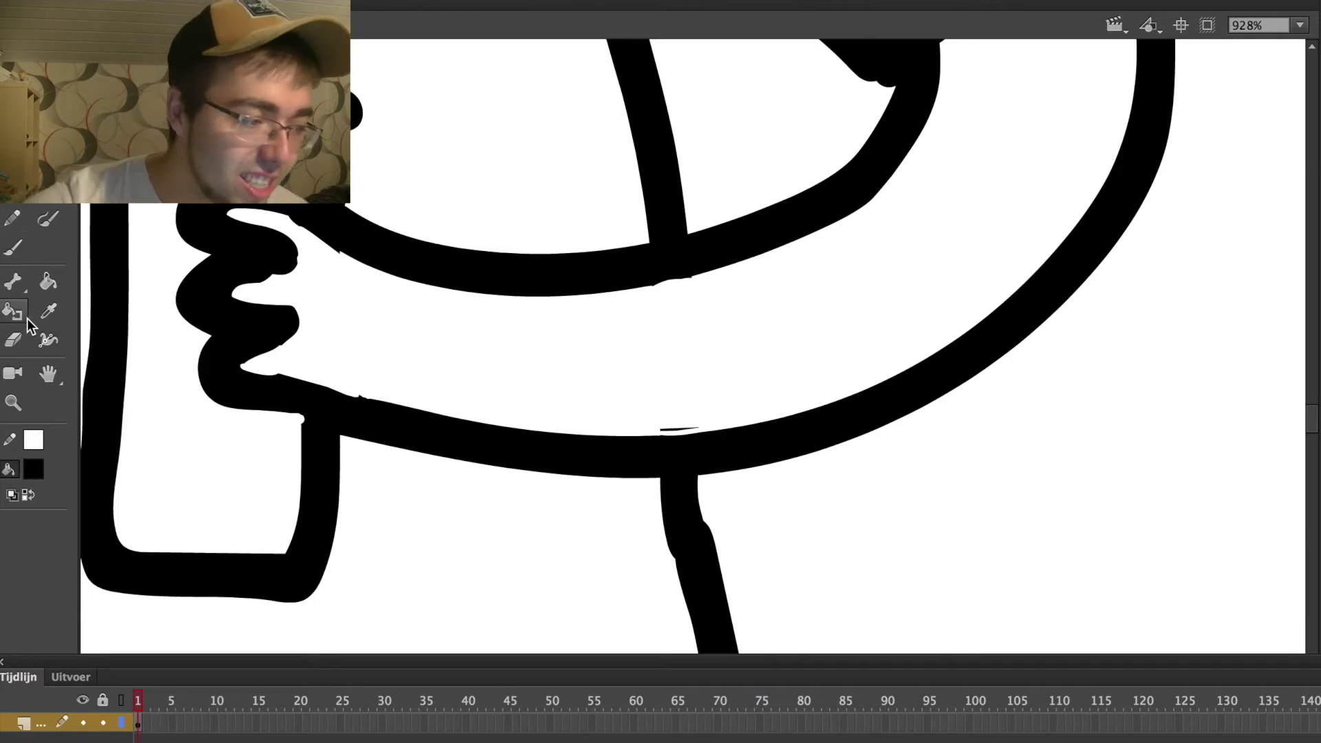
pyautogui.click(12, 339)
pyautogui.moveTo(658, 428); pyautogui.dragTo(700, 429)
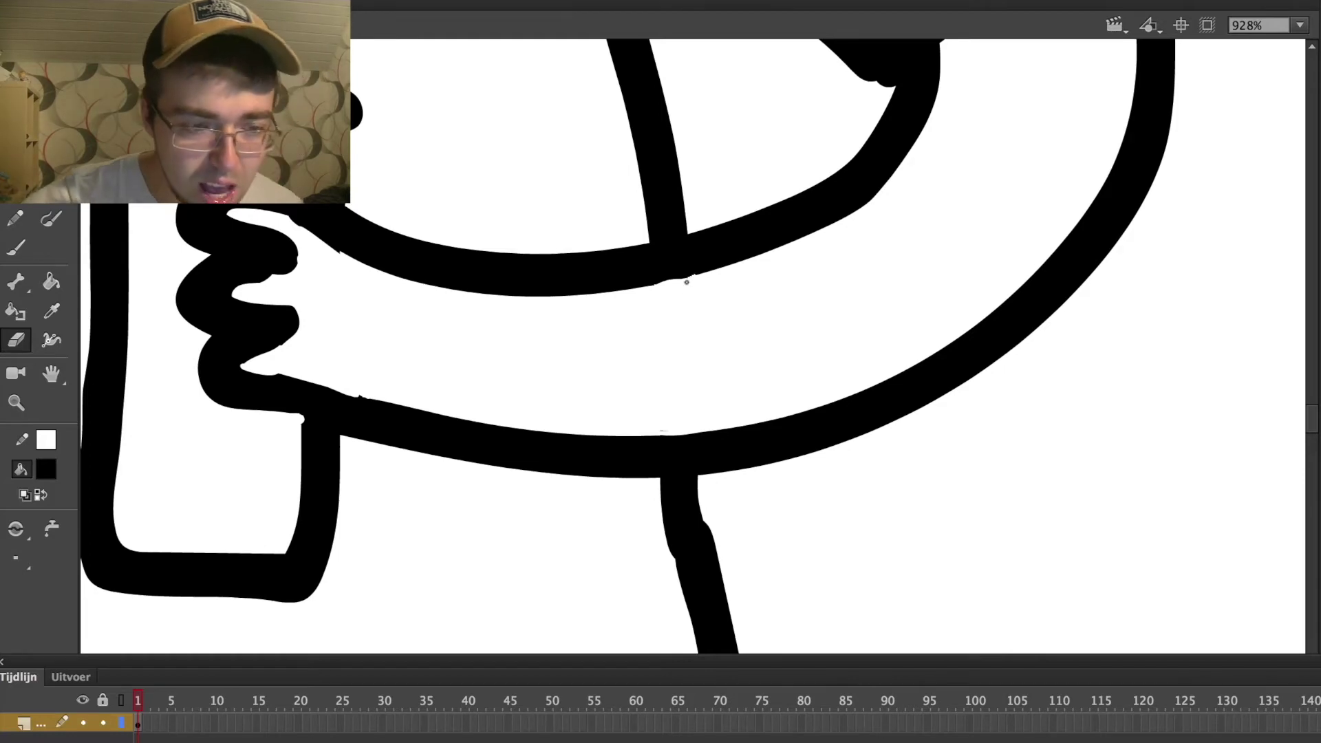
# Paint small jagged fur tufts on the outer elbow of the bent right arm.
pyautogui.scroll(-10, 655, 391)
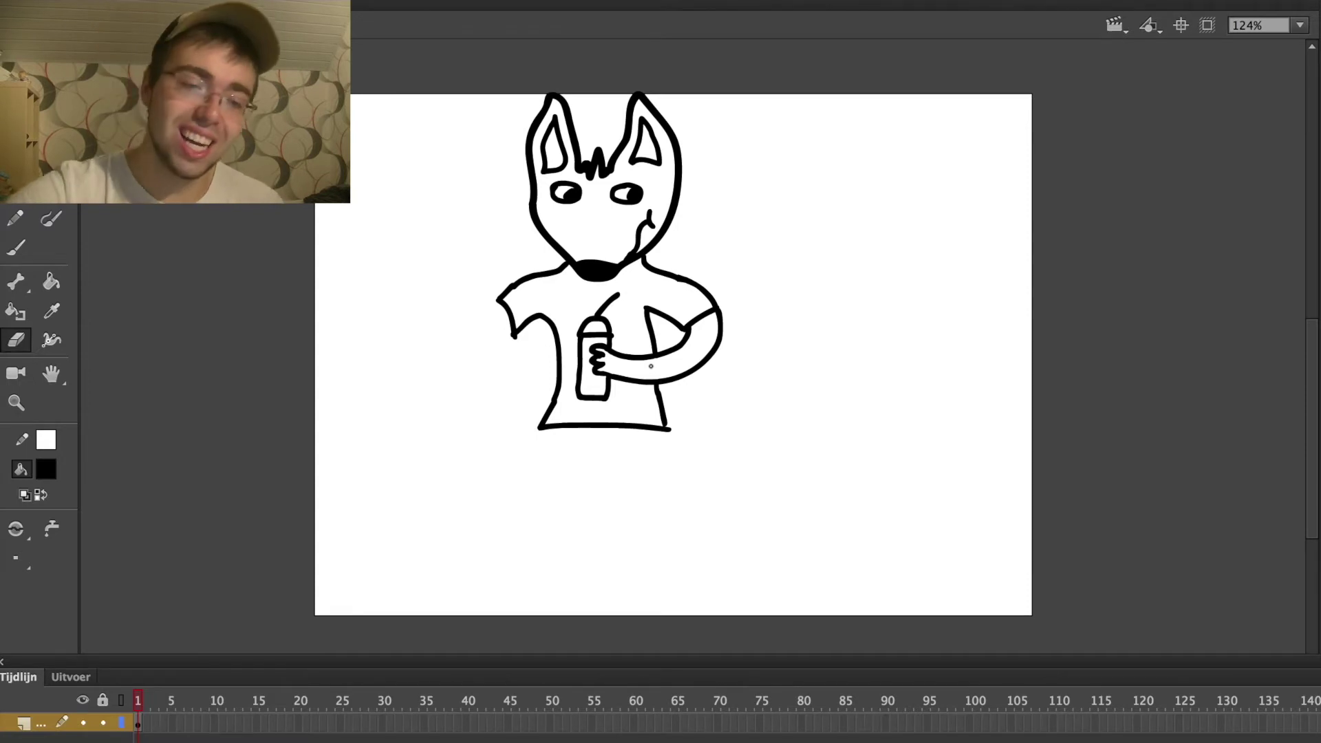
pyautogui.scroll(3, 651, 366)
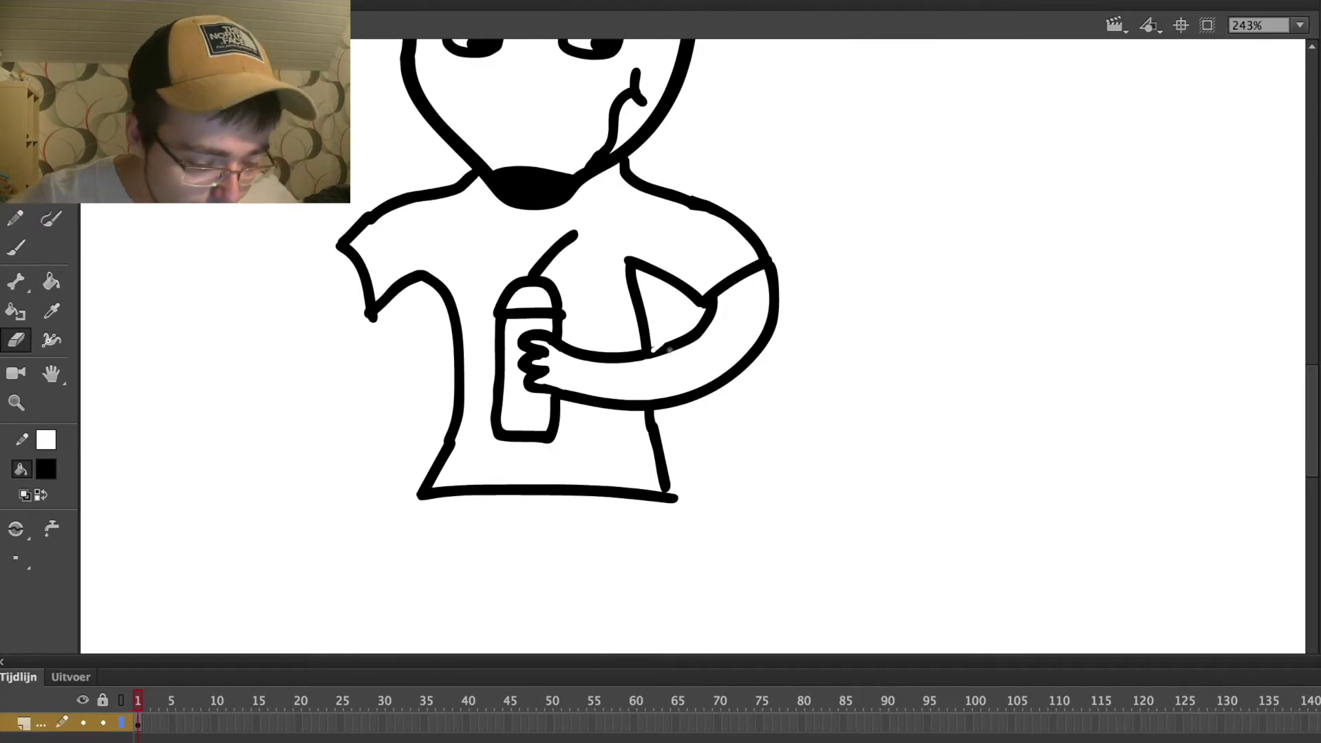
pyautogui.click(15, 247)
pyautogui.moveTo(674, 402)
pyautogui.mouseDown()
pyautogui.moveTo(714, 407)
pyautogui.moveTo(733, 389)
pyautogui.mouseUp()
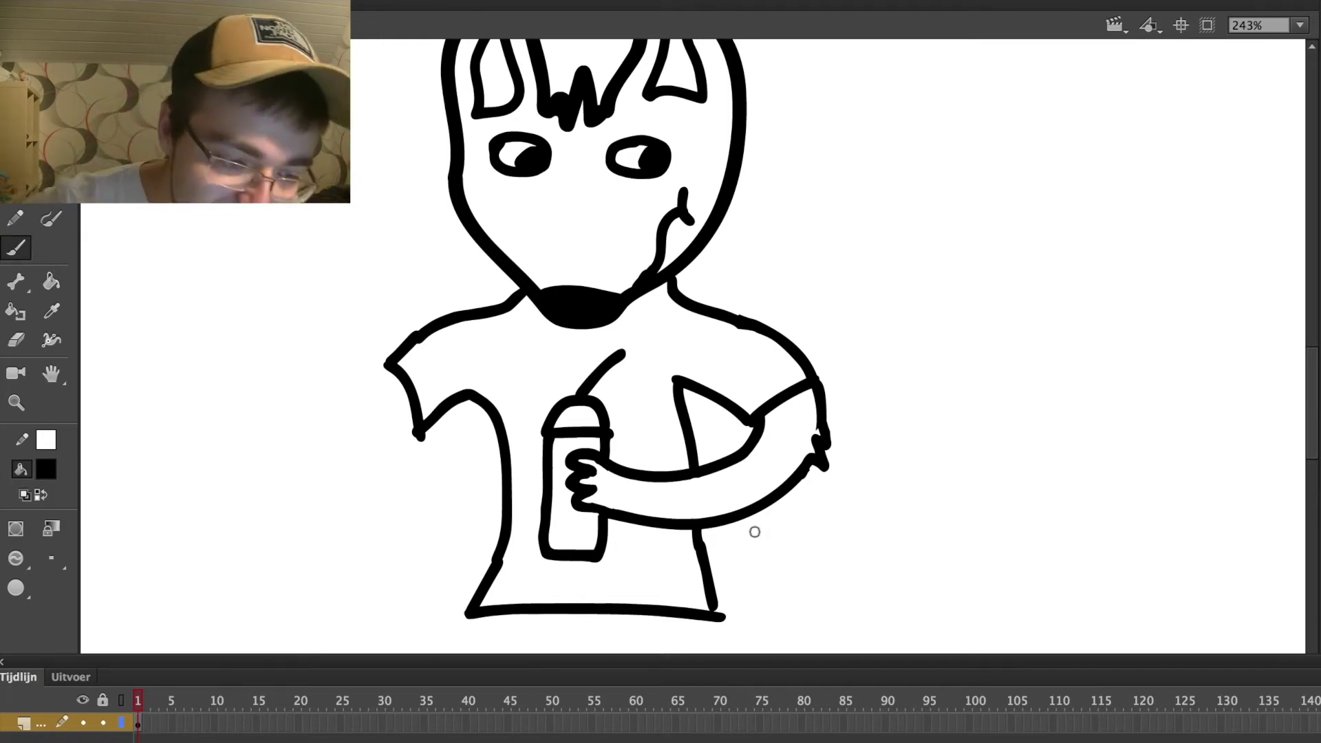
pyautogui.moveTo(656, 488); pyautogui.dragTo(673, 494)
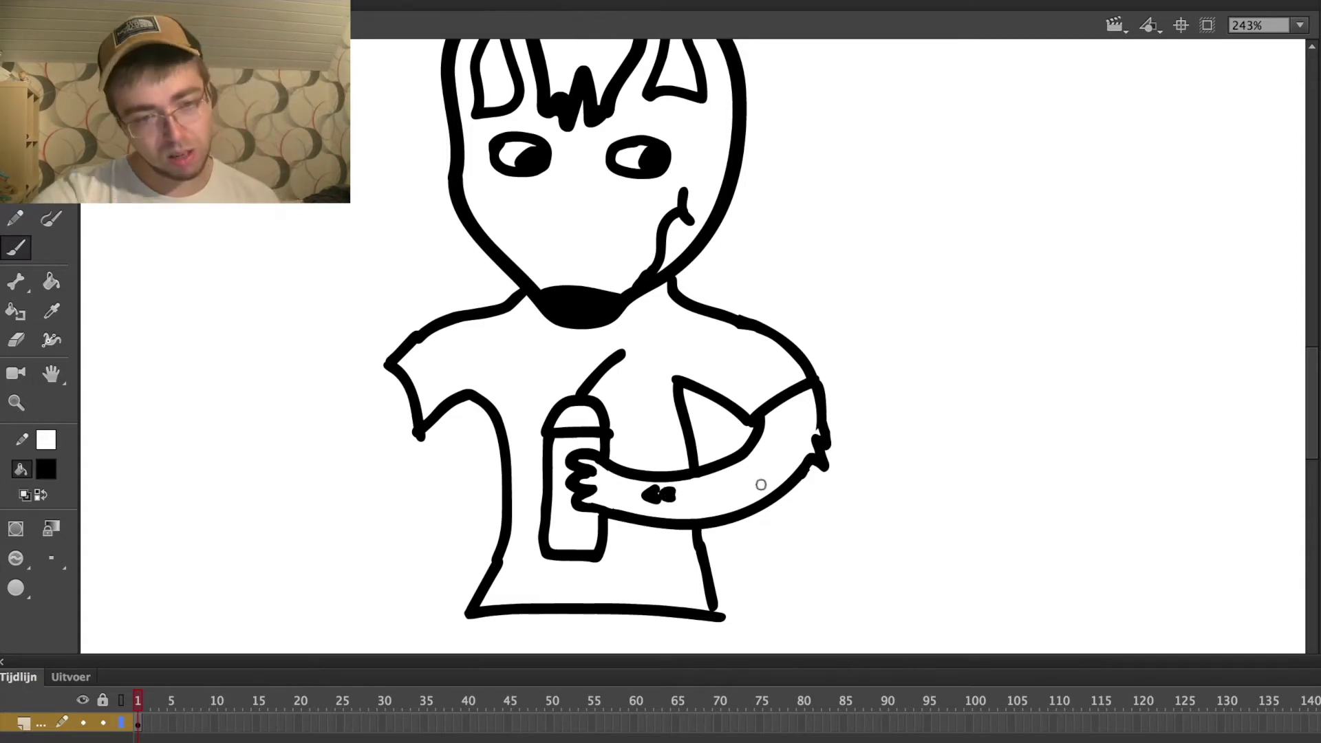
pyautogui.moveTo(755, 463); pyautogui.dragTo(779, 458)
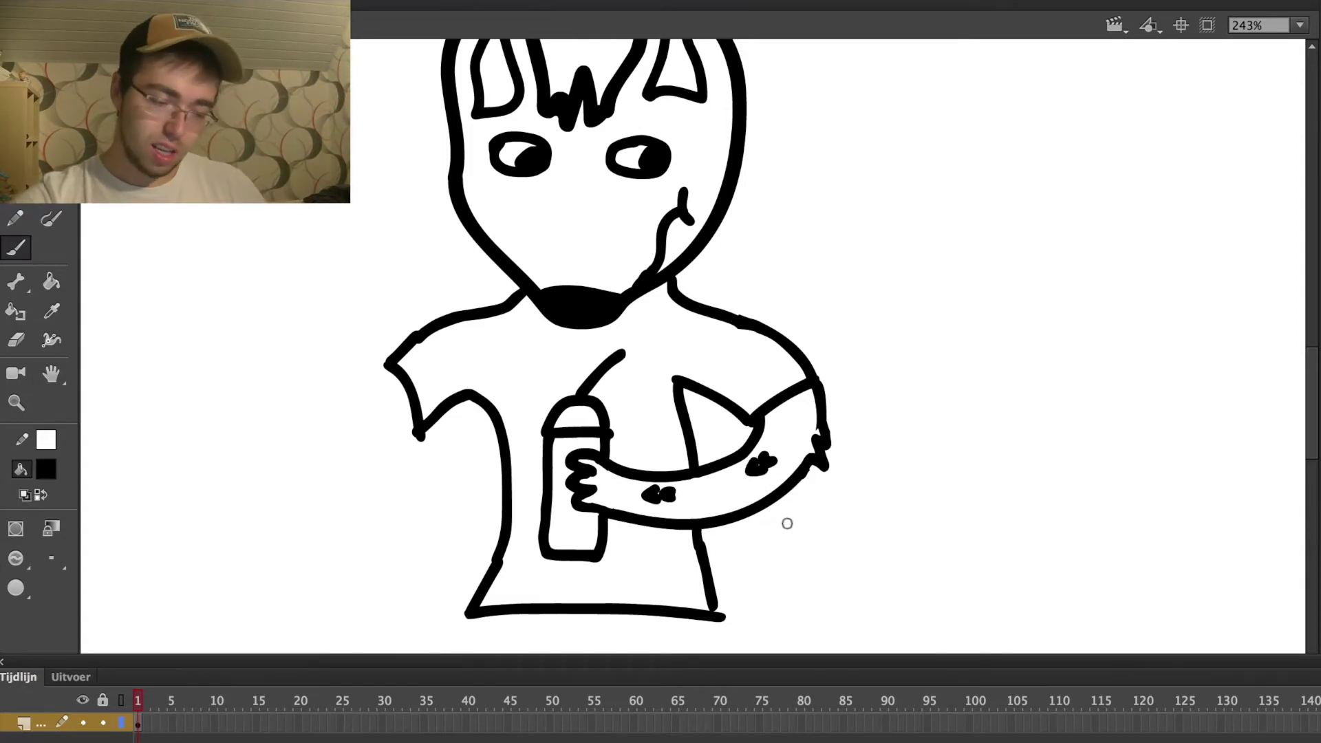
pyautogui.hotkey('ctrl', 'z')
pyautogui.hotkey('ctrl', 'z')
pyautogui.hotkey('ctrl', 'z')
pyautogui.hotkey('ctrl', 'z')
pyautogui.hotkey('ctrl', 'z')
pyautogui.moveTo(742, 464); pyautogui.dragTo(754, 474)
pyautogui.moveTo(718, 468)
pyautogui.mouseDown()
pyautogui.moveTo(732, 483)
pyautogui.moveTo(716, 491)
pyautogui.mouseUp()
pyautogui.moveTo(657, 503); pyautogui.dragTo(717, 468)
pyautogui.moveTo(713, 504)
pyautogui.mouseDown()
pyautogui.moveTo(749, 474)
pyautogui.moveTo(668, 504)
pyautogui.moveTo(676, 489)
pyautogui.mouseUp()
pyautogui.moveTo(685, 490)
pyautogui.mouseDown()
pyautogui.moveTo(715, 512)
pyautogui.moveTo(720, 494)
pyautogui.moveTo(748, 497)
pyautogui.moveTo(770, 468)
pyautogui.moveTo(730, 503)
pyautogui.moveTo(708, 485)
pyautogui.moveTo(665, 508)
pyautogui.moveTo(631, 502)
pyautogui.mouseUp()
pyautogui.hotkey('ctrl', 'z')
pyautogui.hotkey('ctrl', 'z')
pyautogui.hotkey('ctrl', 'z')
pyautogui.hotkey('ctrl', 'z')
pyautogui.hotkey('ctrl', 'z')
# Paint two roughly parallel lines hanging down from the left sleeve as a straight arm.
pyautogui.scroll(-3, 630, 311)
pyautogui.scroll(-2, 484, 360)
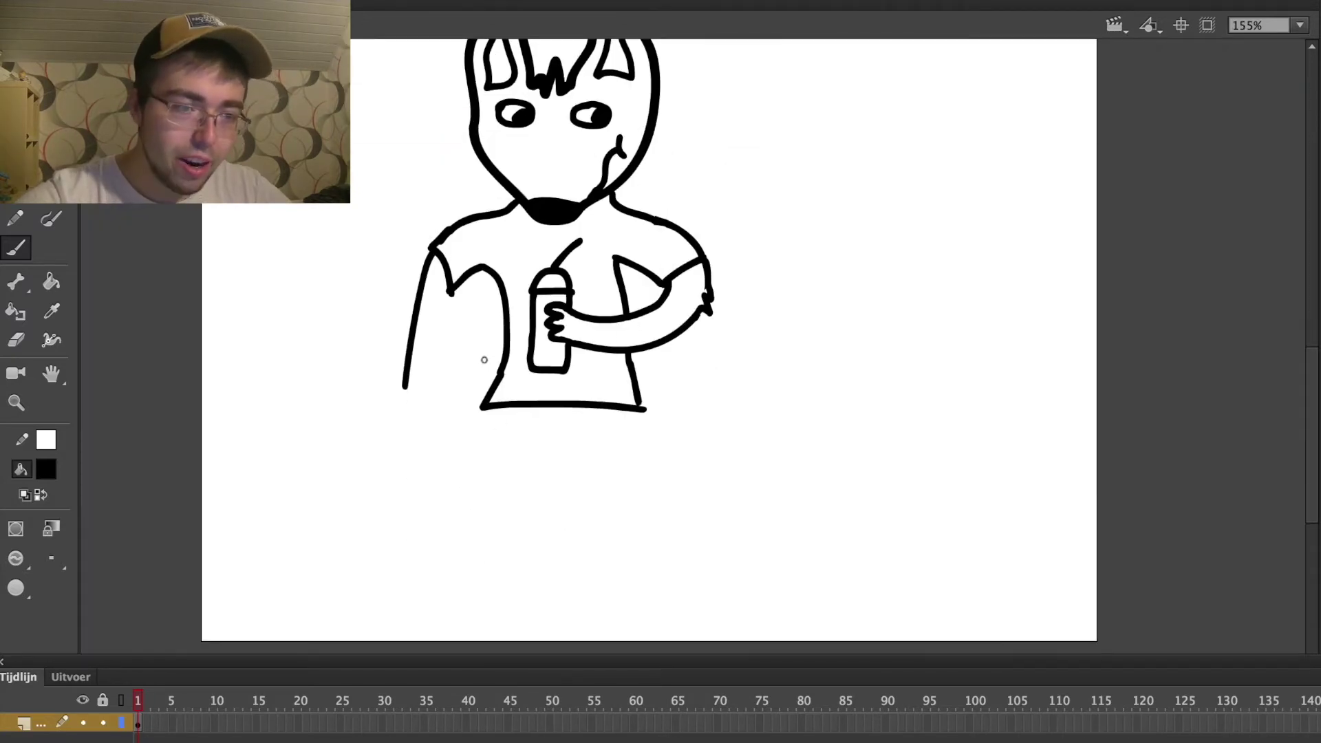
pyautogui.moveTo(449, 290); pyautogui.dragTo(429, 393)
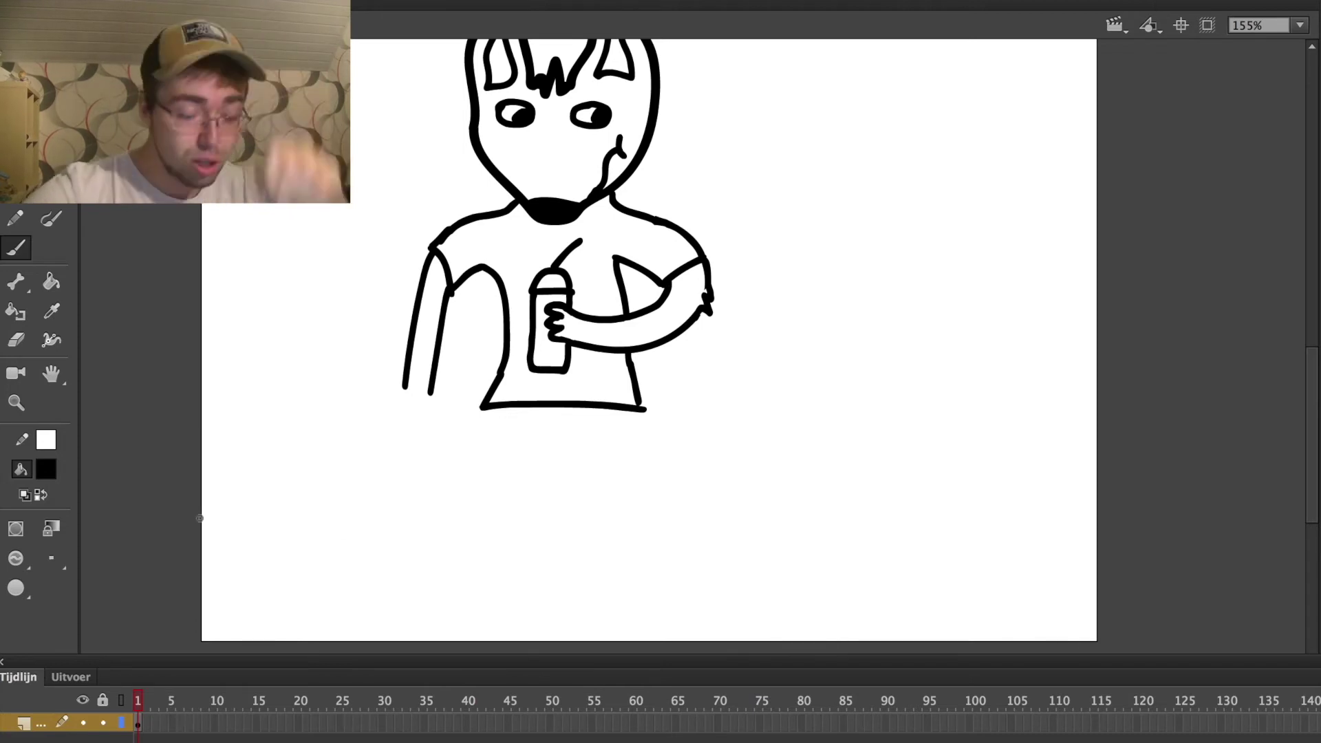
# Paint a tilted laptop lid below the left arm, with thickened upper and right edges and a small filled logo in its centre.
pyautogui.scroll(3, 405, 421)
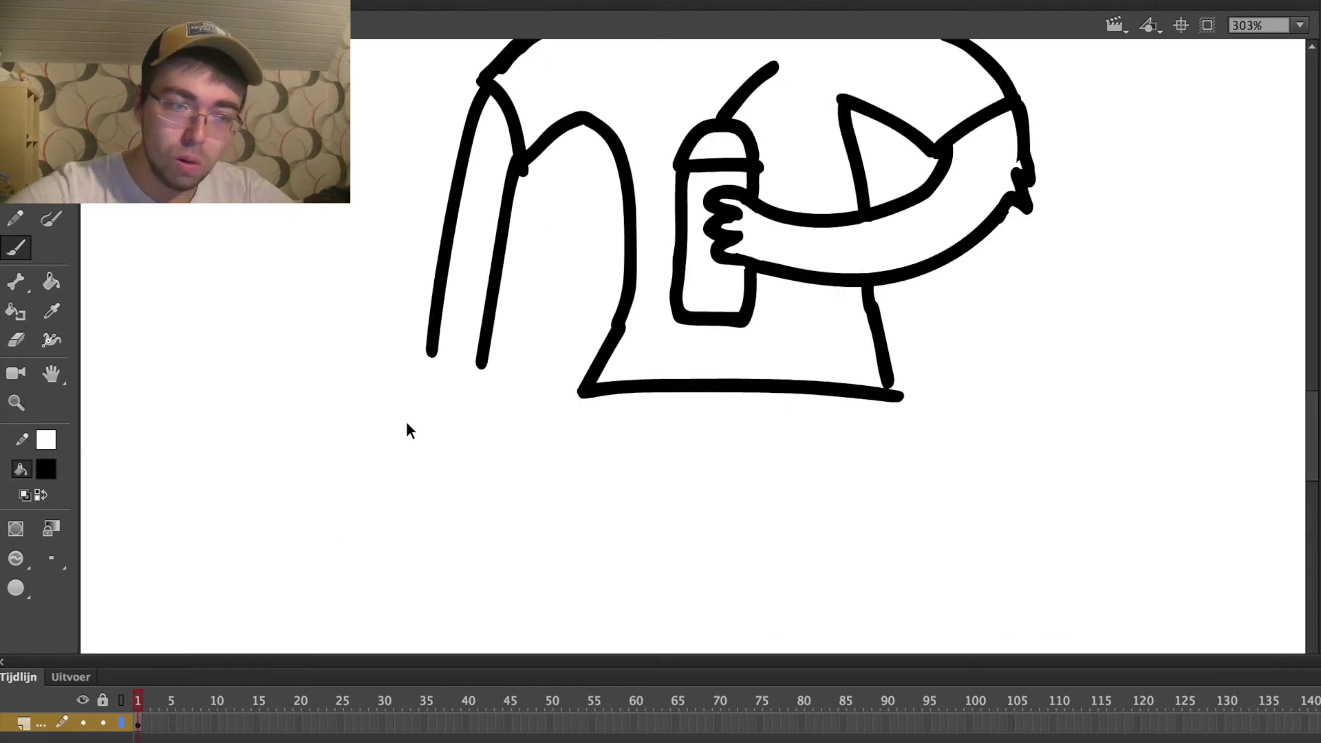
pyautogui.moveTo(316, 322); pyautogui.dragTo(513, 421)
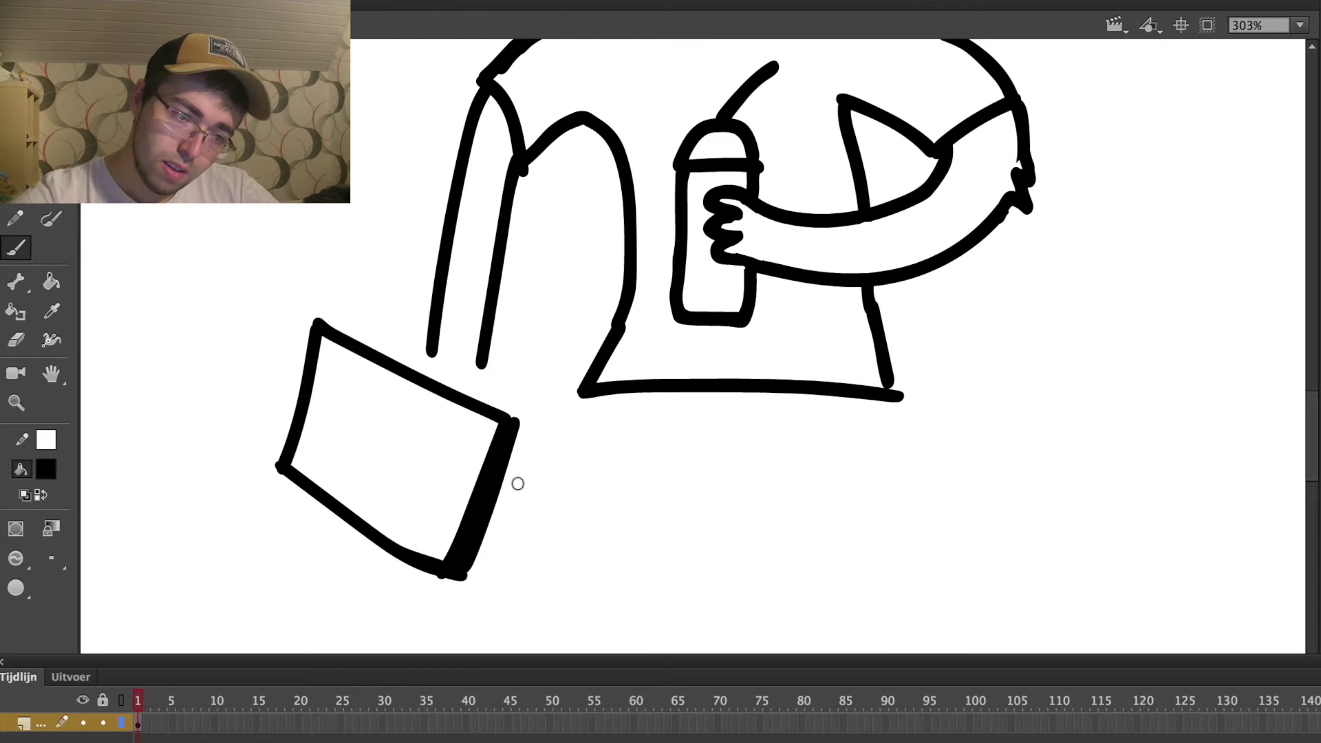
pyautogui.moveTo(316, 317); pyautogui.dragTo(513, 418)
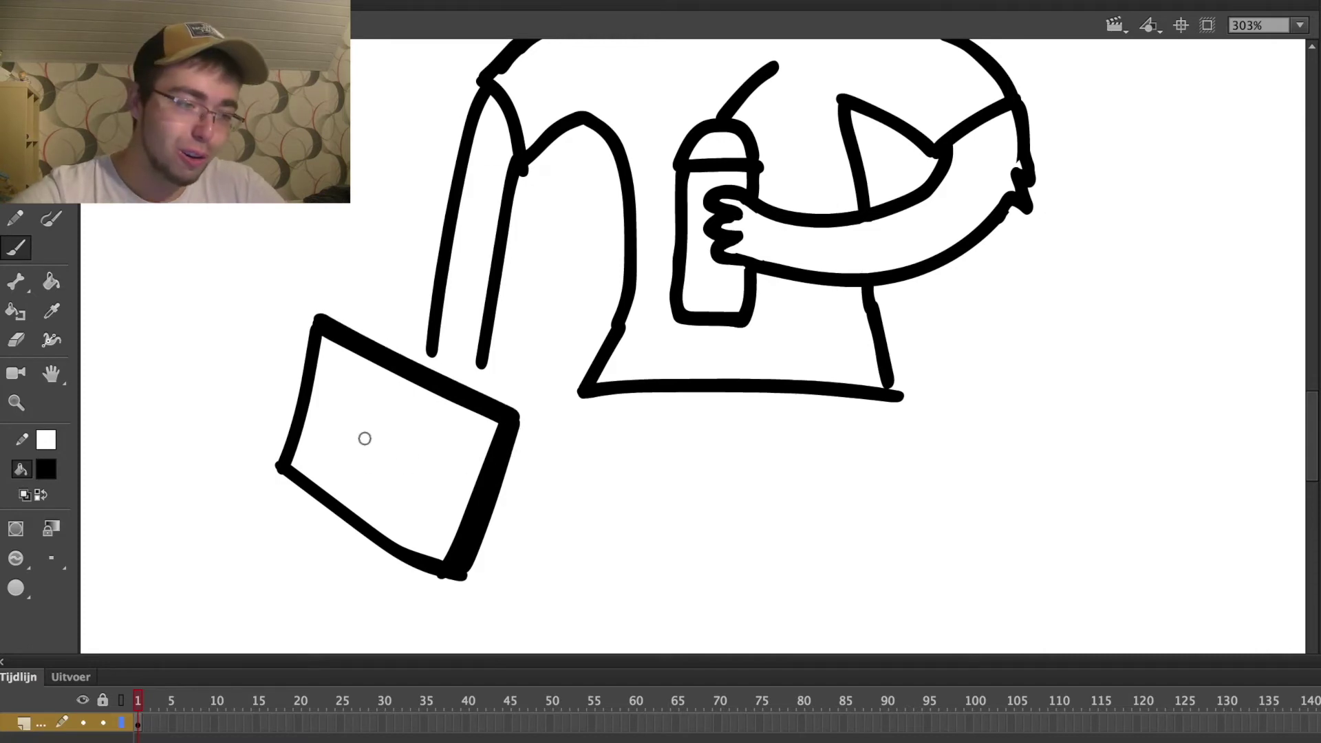
pyautogui.moveTo(381, 431)
pyautogui.mouseDown()
pyautogui.moveTo(377, 447)
pyautogui.moveTo(387, 421)
pyautogui.mouseUp()
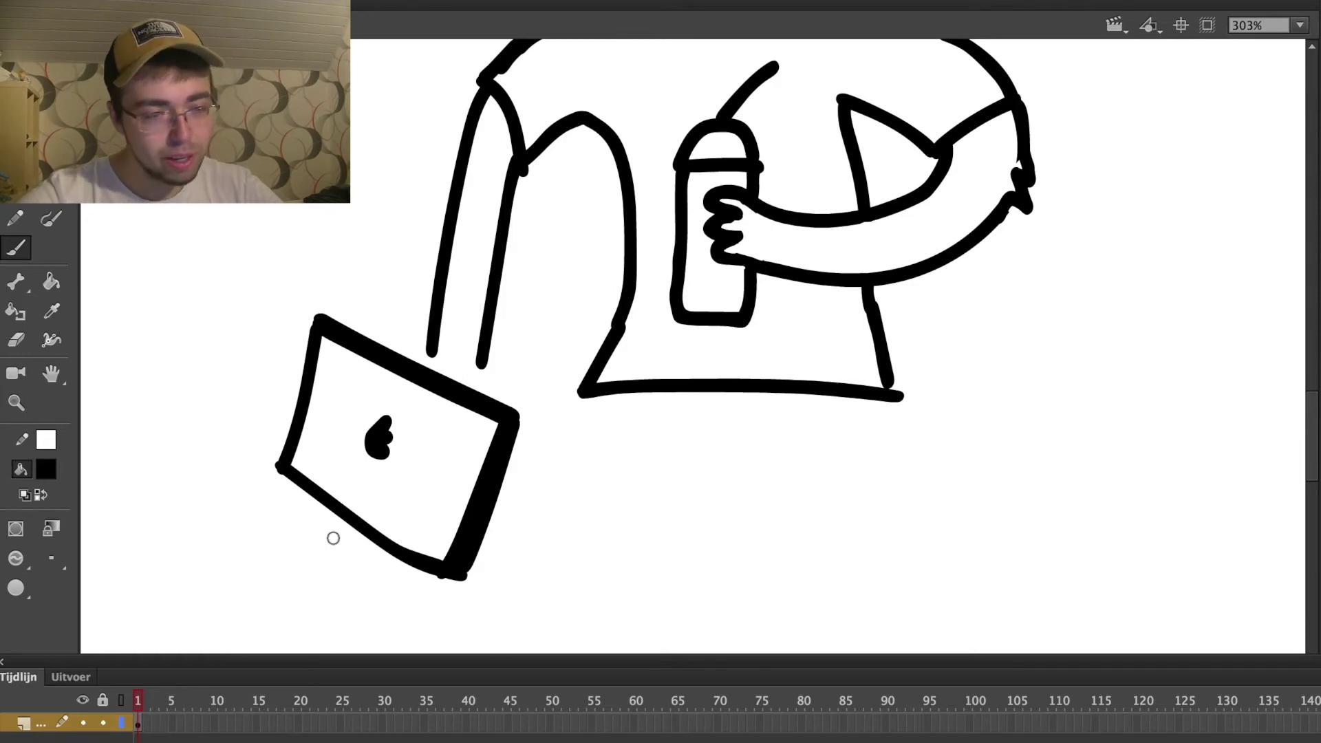
# Paint the laptop's triangular keyboard base beside the lid and fill it with rows of small dotted keys.
pyautogui.scroll(-2, 496, 466)
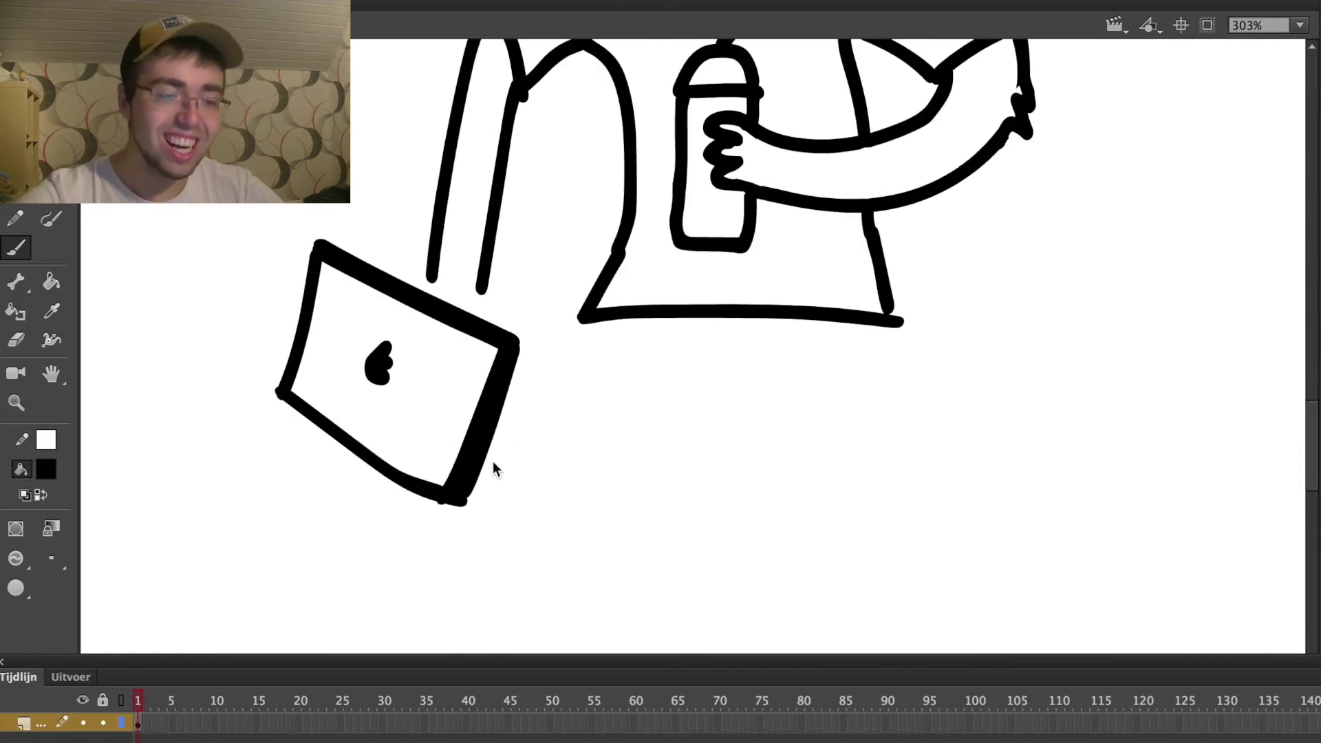
pyautogui.moveTo(453, 496); pyautogui.dragTo(475, 499)
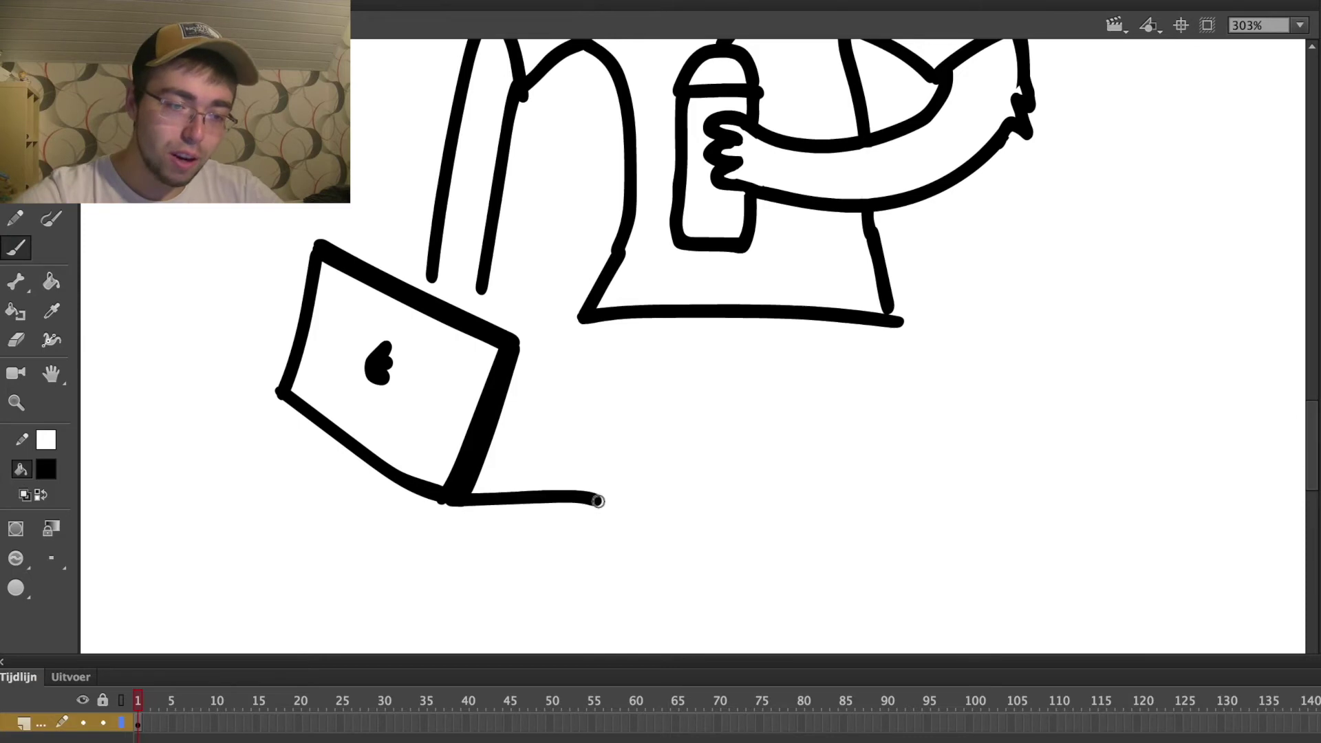
pyautogui.moveTo(595, 499); pyautogui.dragTo(497, 421)
pyautogui.moveTo(527, 465)
pyautogui.mouseDown()
pyautogui.moveTo(497, 440)
pyautogui.moveTo(531, 468)
pyautogui.mouseUp()
# Lasso the whole laptop and move it up and to the left, beside the hanging arm, then clear the selection.
pyautogui.scroll(-3, 531, 468)
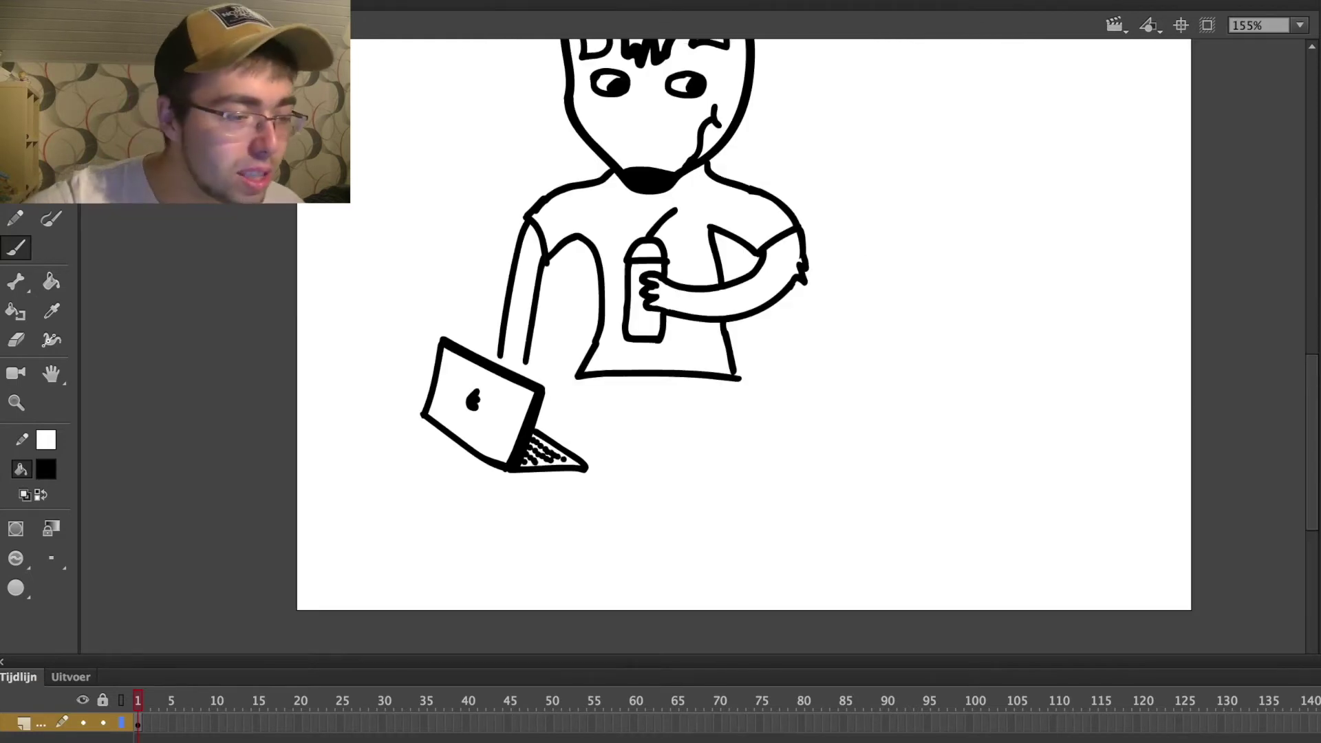
pyautogui.press('l')
pyautogui.moveTo(380, 470)
pyautogui.mouseDown()
pyautogui.moveTo(395, 385)
pyautogui.moveTo(436, 314)
pyautogui.moveTo(461, 332)
pyautogui.mouseUp()
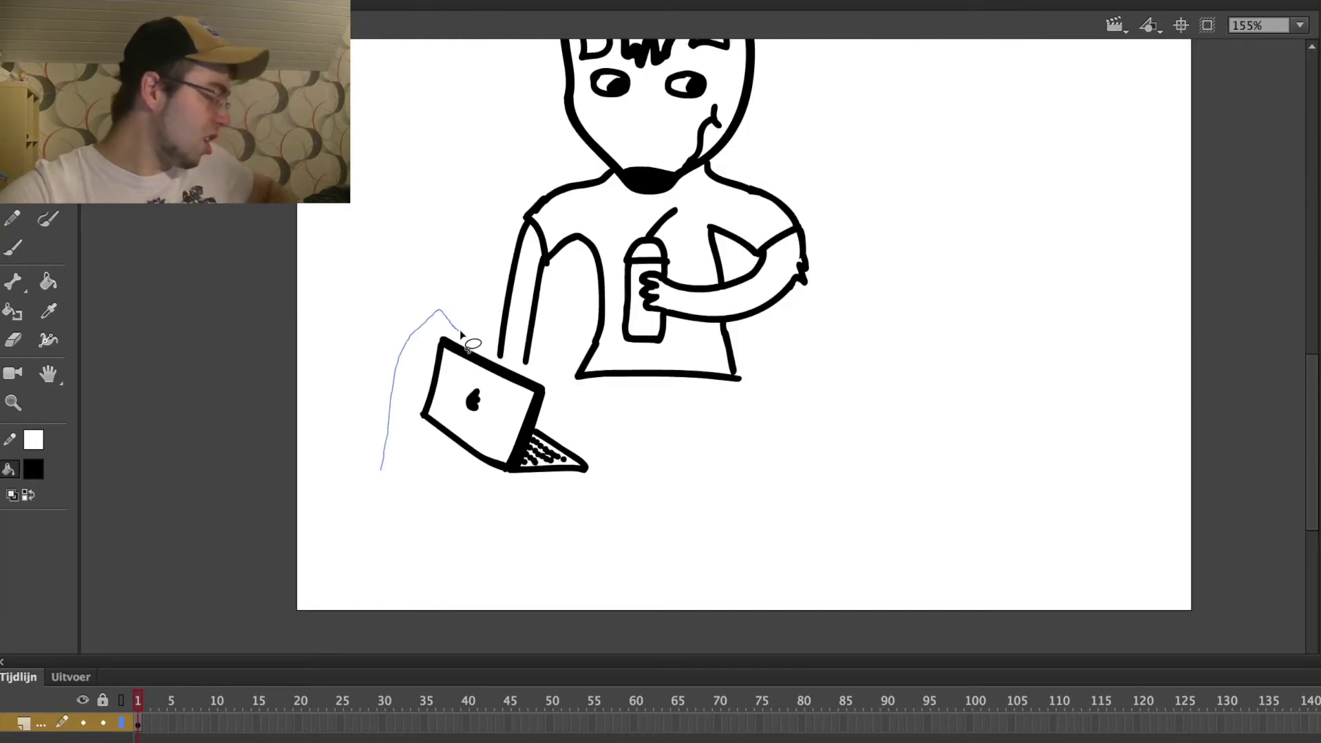
pyautogui.moveTo(460, 333)
pyautogui.mouseDown()
pyautogui.moveTo(572, 399)
pyautogui.moveTo(543, 534)
pyautogui.mouseUp()
pyautogui.moveTo(564, 457); pyautogui.dragTo(482, 334)
pyautogui.scroll(-2, 543, 370)
pyautogui.scroll(4, 544, 372)
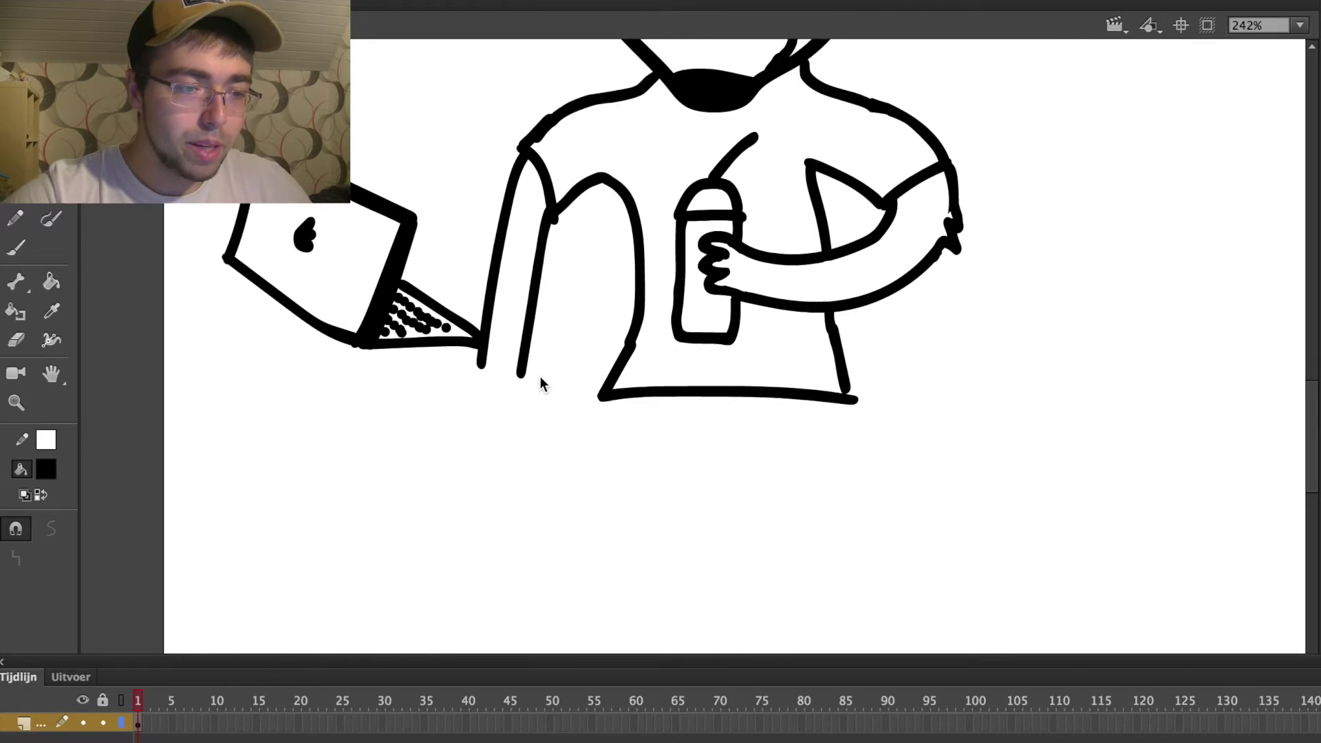
pyautogui.scroll(3, 541, 377)
pyautogui.hotkey('ctrl', 'a')
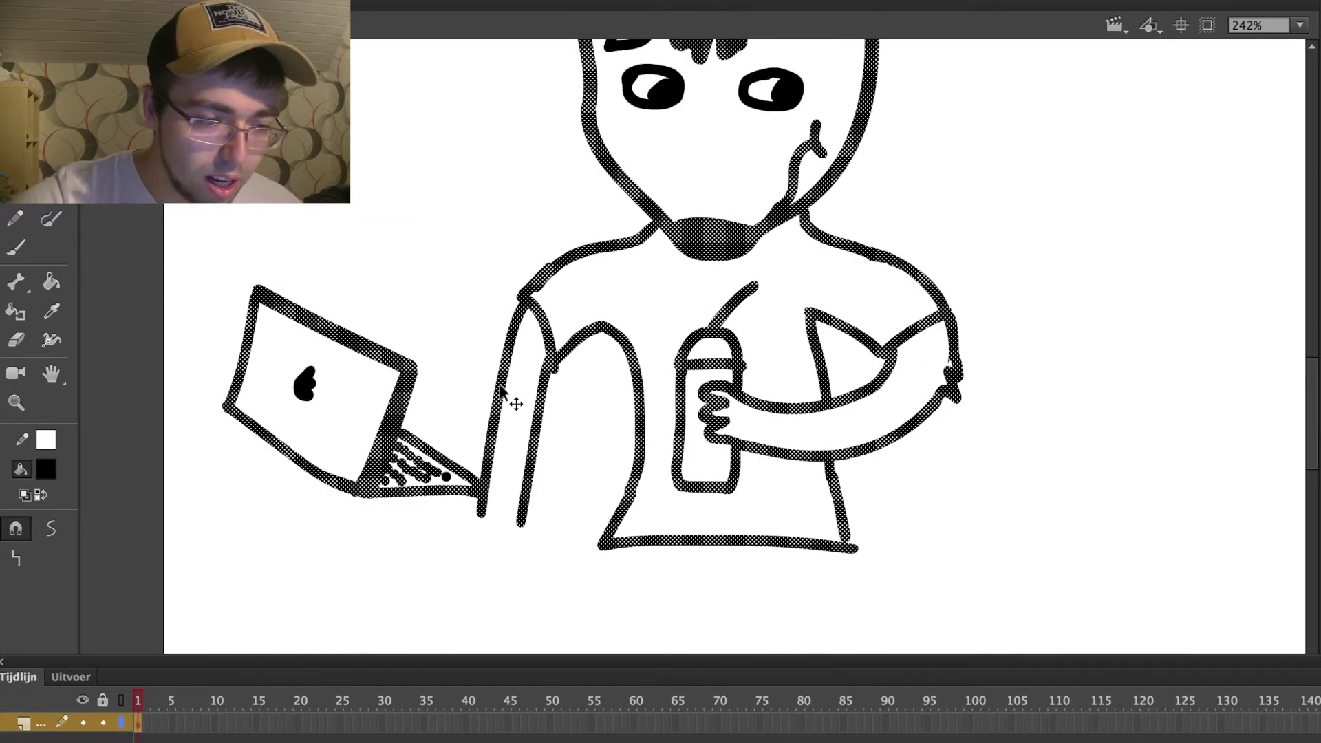
pyautogui.click(445, 328)
# Erase both lines of the hanging left arm up to the sleeve, keeping the laptop's keyboard corner.
pyautogui.click(16, 340)
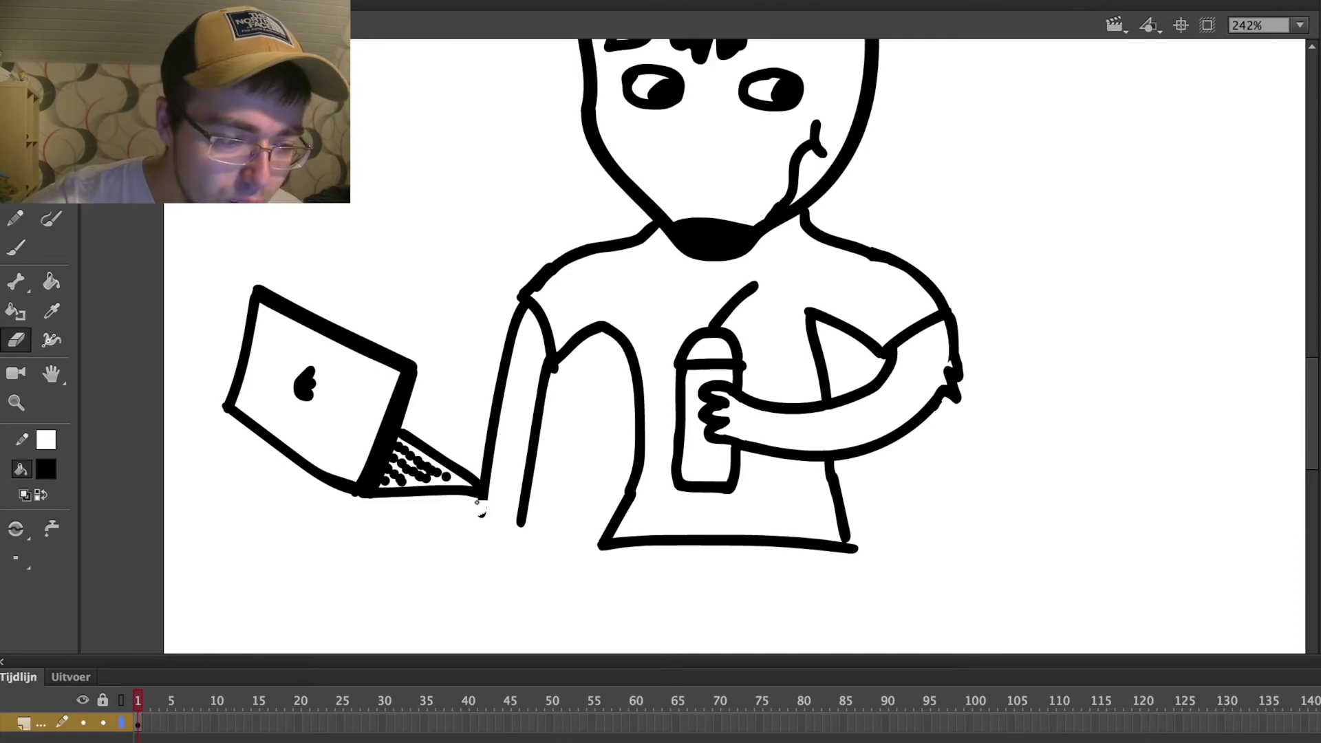
pyautogui.moveTo(488, 494); pyautogui.dragTo(485, 456)
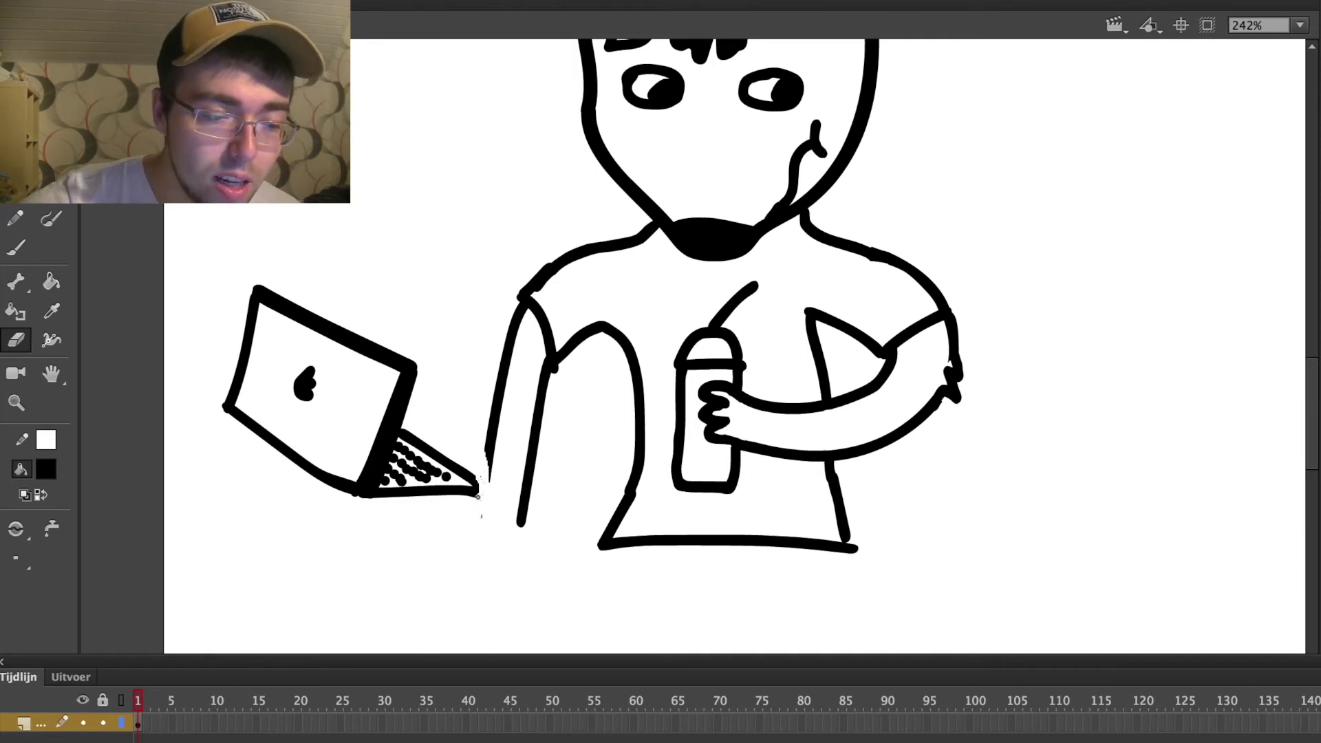
pyautogui.moveTo(489, 471)
pyautogui.mouseDown()
pyautogui.moveTo(499, 498)
pyautogui.moveTo(483, 410)
pyautogui.moveTo(502, 477)
pyautogui.moveTo(491, 359)
pyautogui.moveTo(505, 333)
pyautogui.moveTo(515, 359)
pyautogui.moveTo(521, 308)
pyautogui.mouseUp()
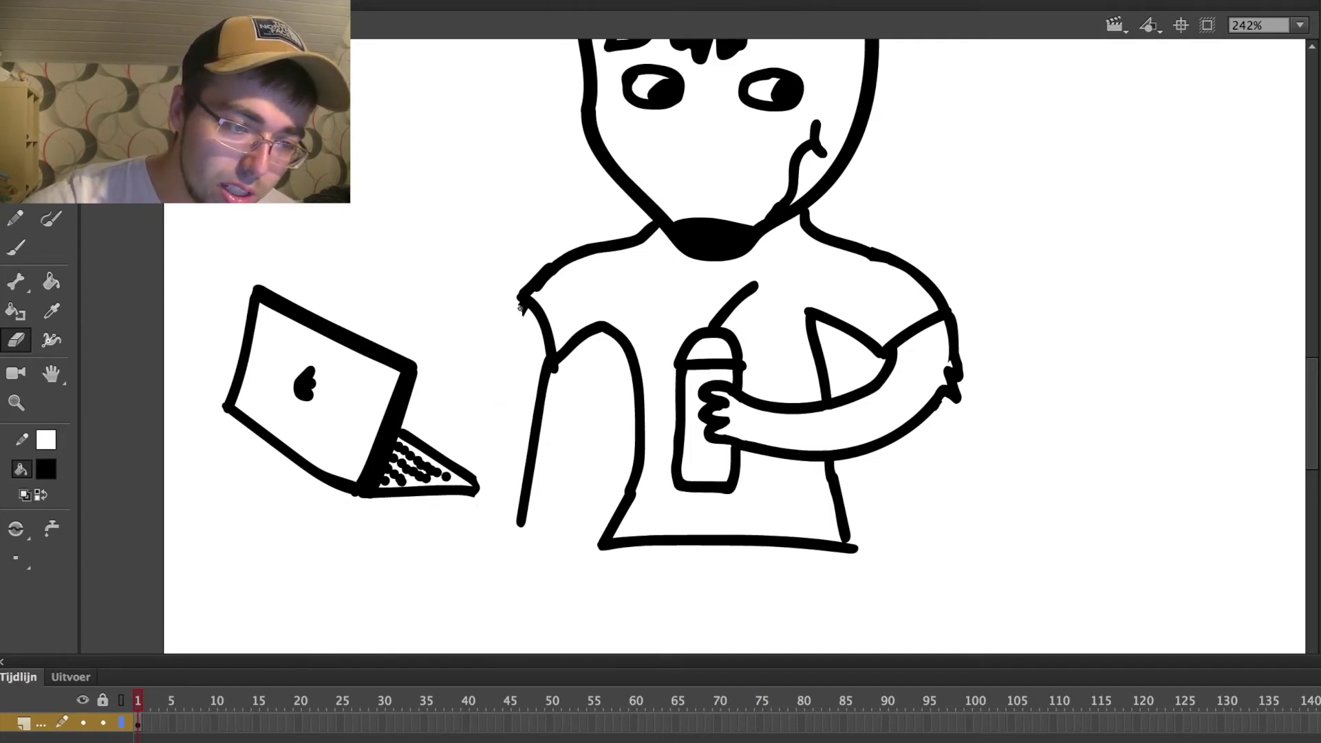
pyautogui.moveTo(521, 525); pyautogui.dragTo(531, 421)
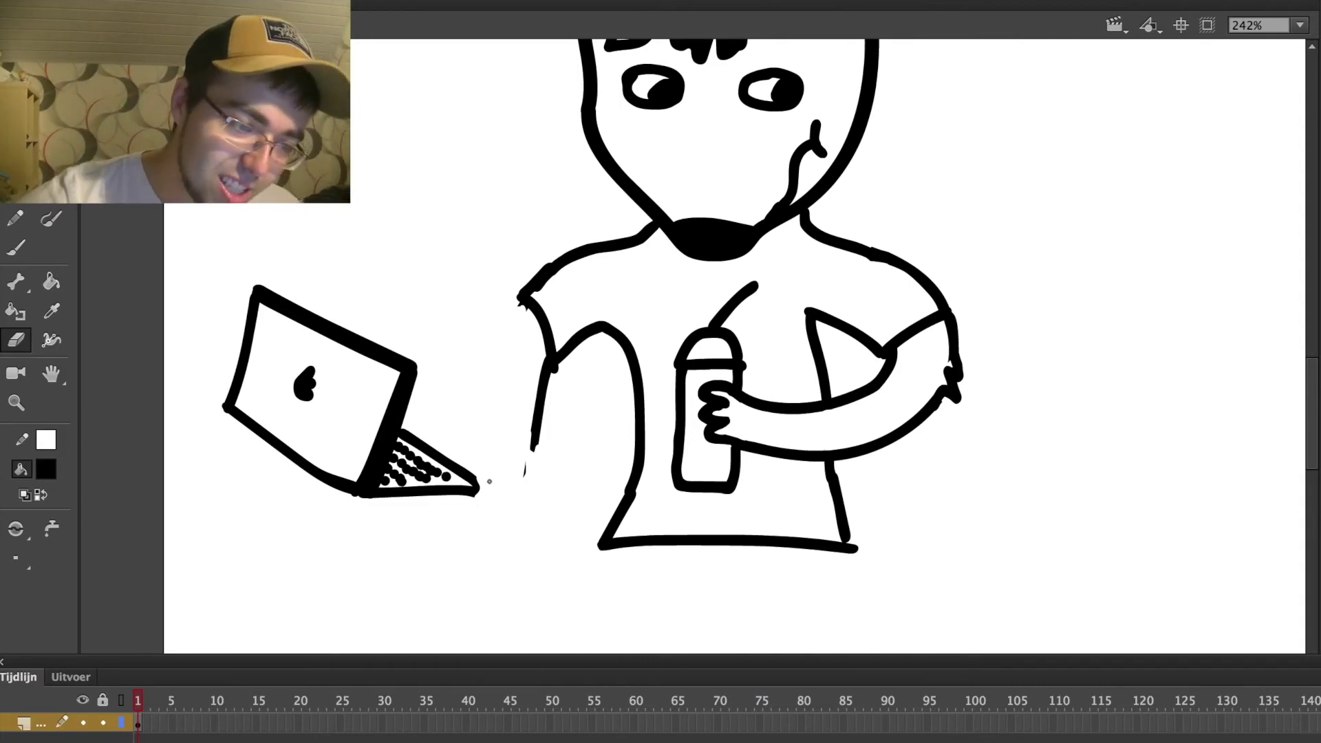
pyautogui.moveTo(540, 418)
pyautogui.mouseDown()
pyautogui.moveTo(538, 396)
pyautogui.moveTo(529, 438)
pyautogui.moveTo(547, 351)
pyautogui.moveTo(552, 370)
pyautogui.mouseUp()
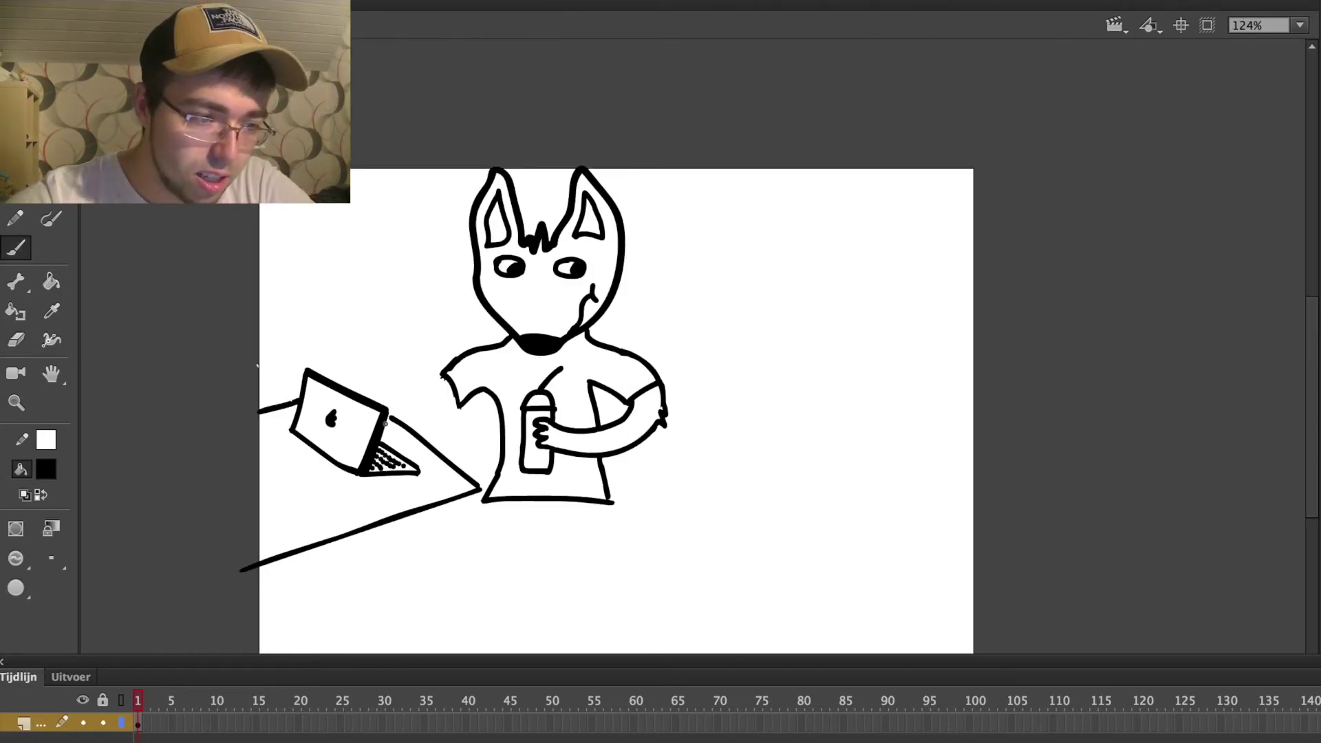
# Paint a table under the laptop with a thick front edge and two curved legs, and add short stubs beneath the laptop lid.
pyautogui.moveTo(479, 493)
pyautogui.mouseDown()
pyautogui.moveTo(479, 513)
pyautogui.moveTo(440, 530)
pyautogui.moveTo(230, 597)
pyautogui.moveTo(473, 545)
pyautogui.moveTo(489, 660)
pyautogui.moveTo(457, 627)
pyautogui.moveTo(460, 520)
pyautogui.mouseUp()
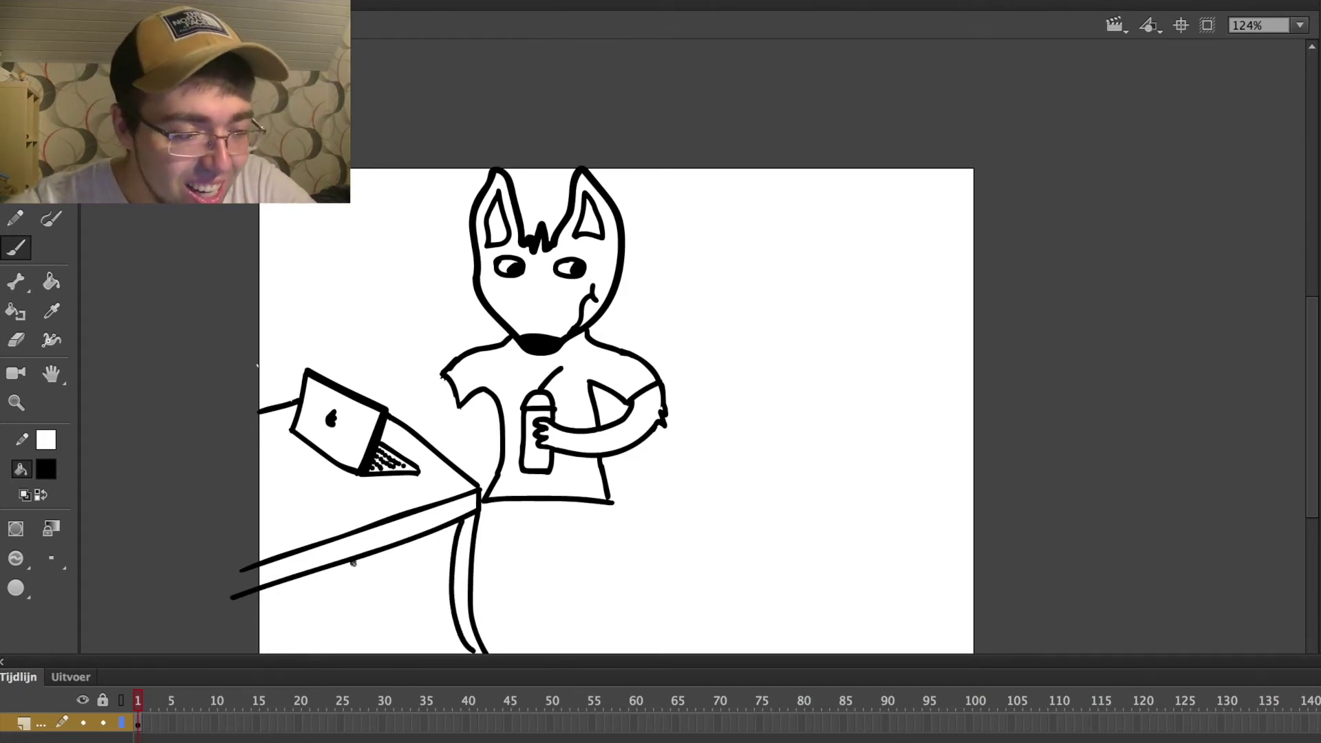
pyautogui.moveTo(337, 578)
pyautogui.mouseDown()
pyautogui.moveTo(341, 594)
pyautogui.moveTo(359, 592)
pyautogui.mouseUp()
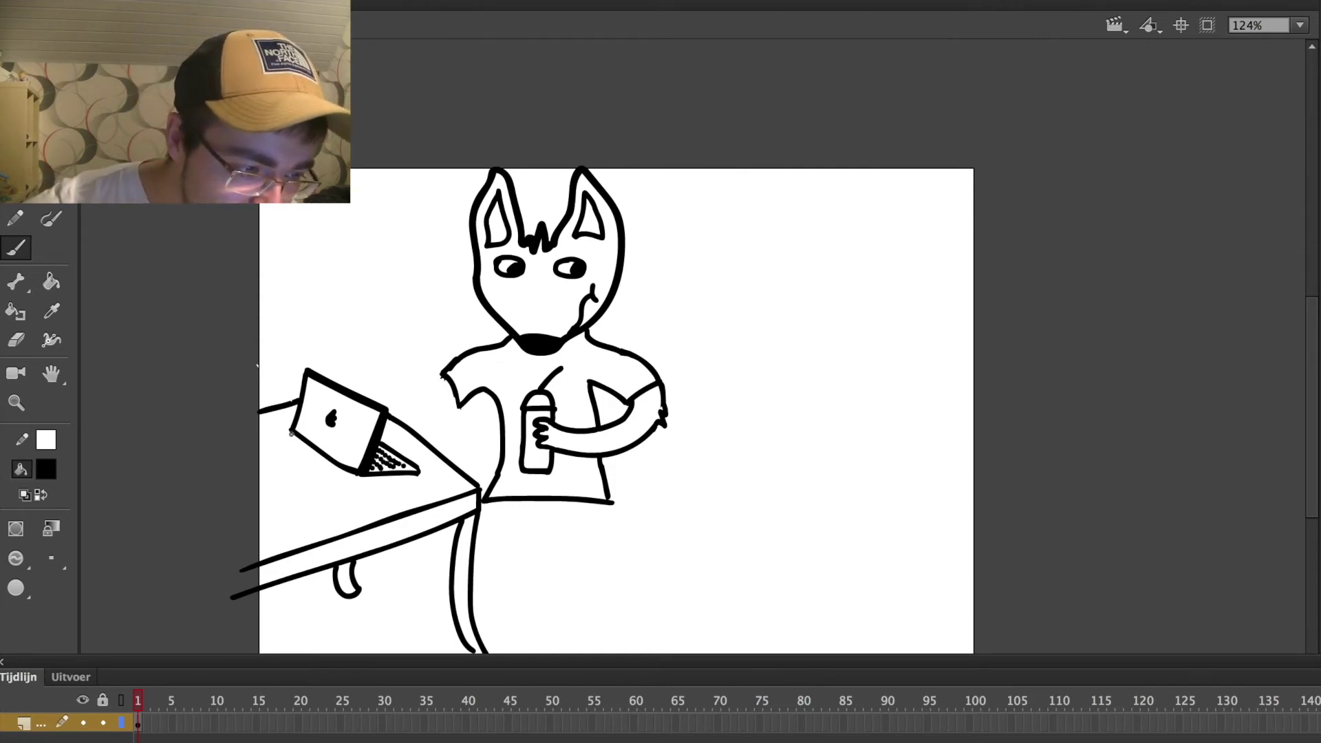
pyautogui.moveTo(356, 476); pyautogui.dragTo(356, 485)
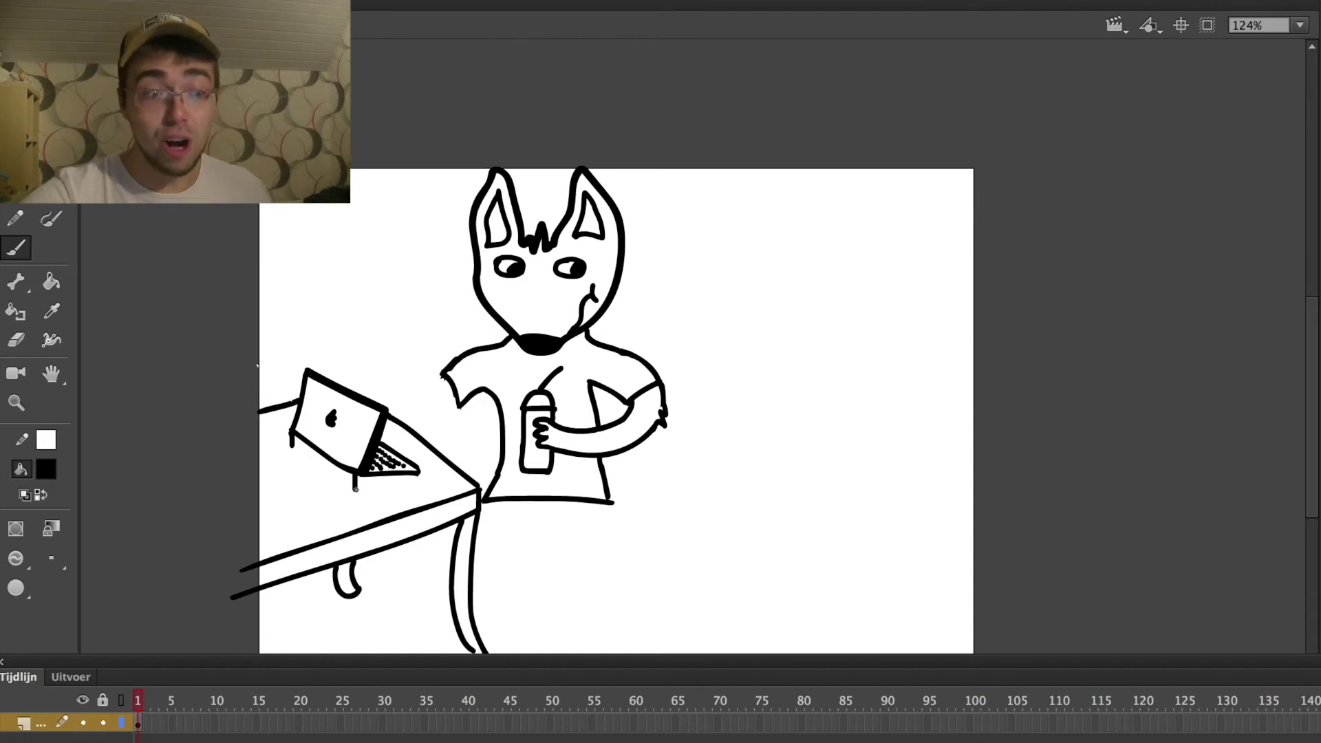
# Paint the left arm reaching from the sleeve to the laptop keyboard with an elbow fur tuft, and close the front table leg's lower end.
pyautogui.moveTo(446, 375)
pyautogui.mouseDown()
pyautogui.moveTo(401, 428)
pyautogui.moveTo(406, 454)
pyautogui.moveTo(392, 465)
pyautogui.mouseUp()
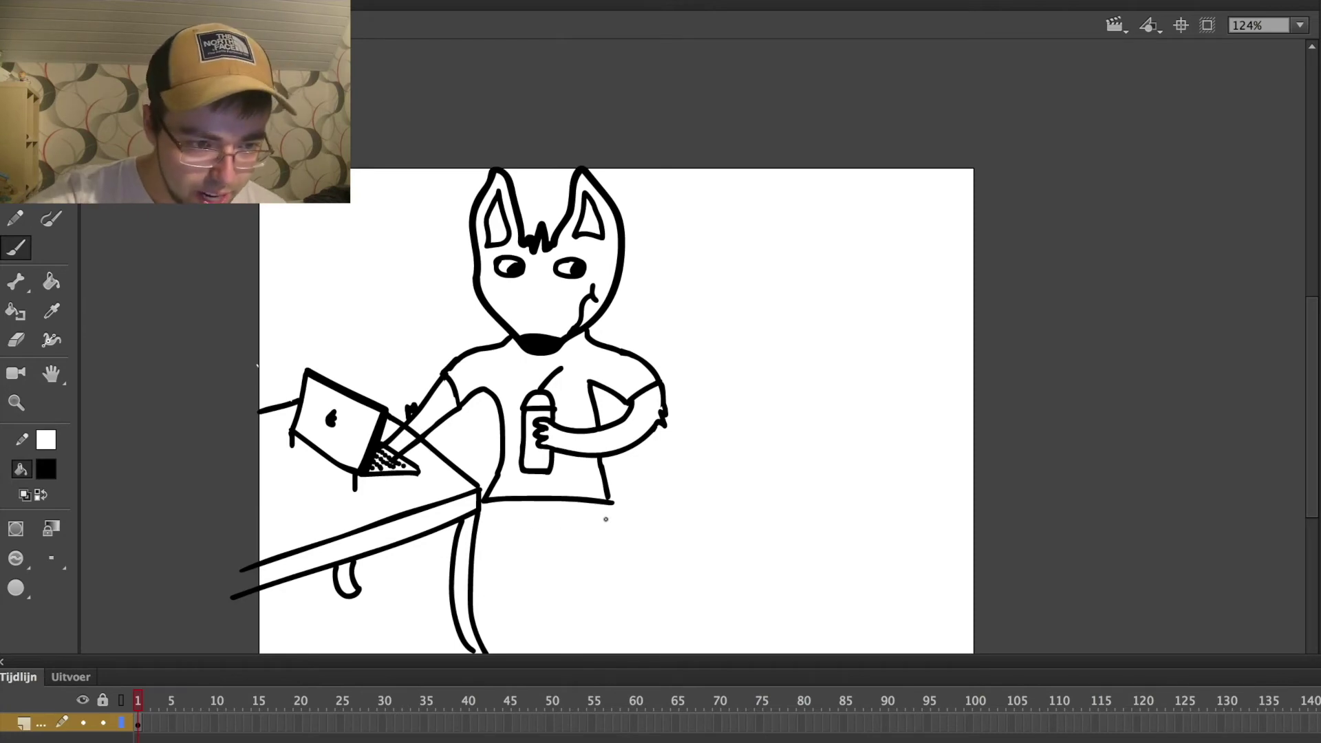
pyautogui.scroll(-3, 606, 519)
pyautogui.scroll(2, 789, 110)
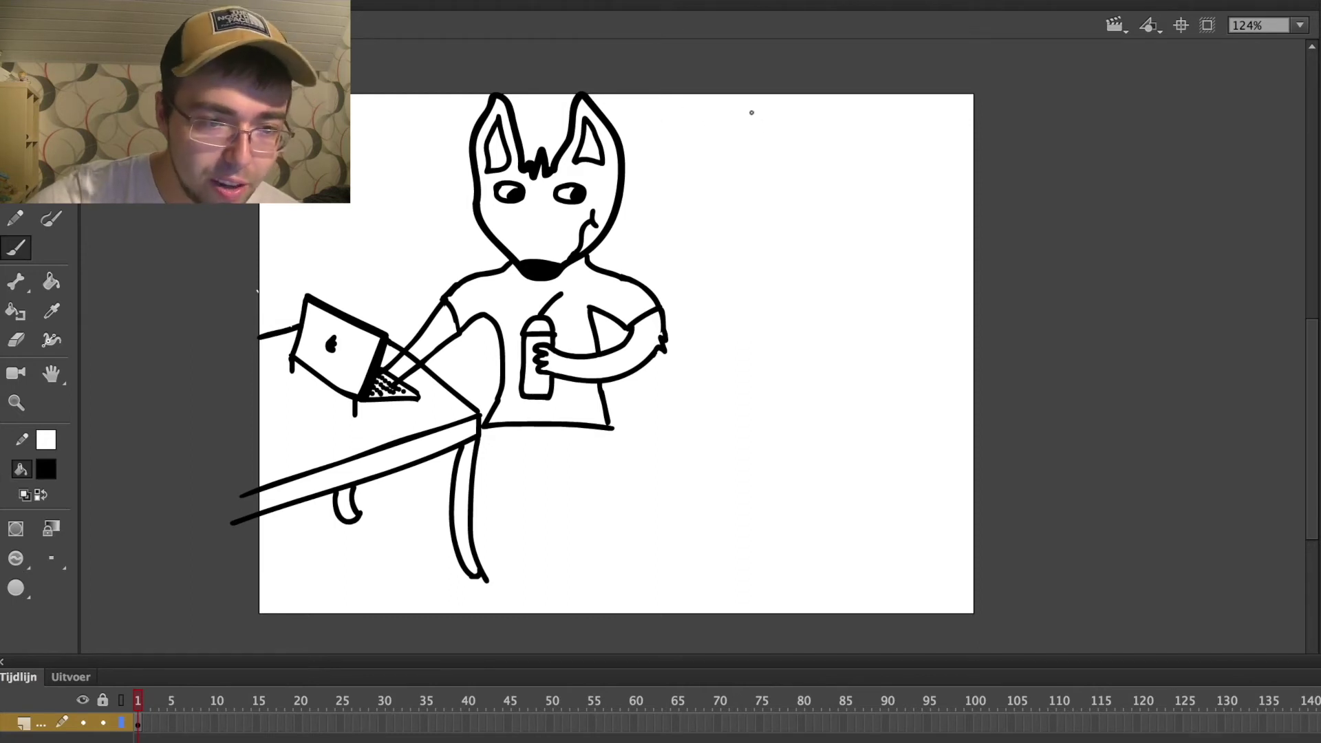
# Paint a framed wall sign in the canvas's upper right corner with the hand-lettered text "FOXit b" above "OFFICE".
pyautogui.moveTo(714, 112); pyautogui.dragTo(715, 143)
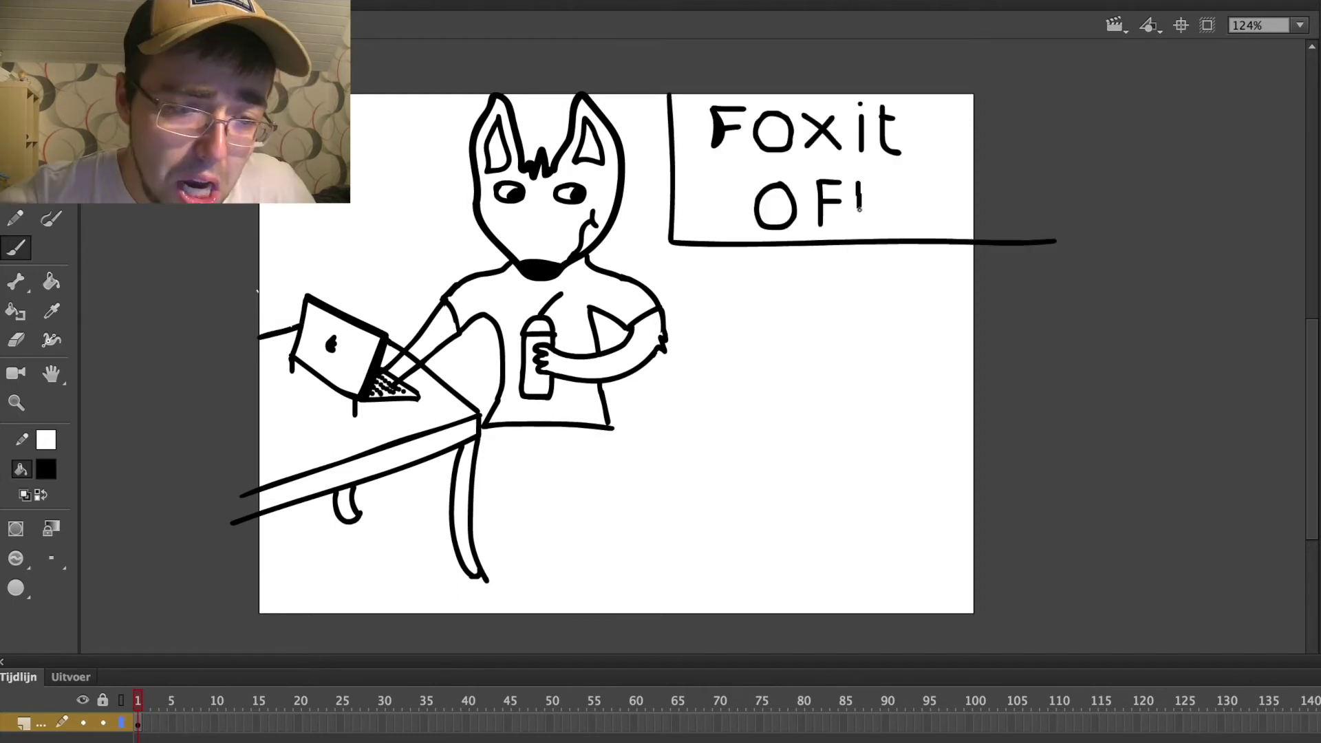
pyautogui.moveTo(860, 227)
pyautogui.mouseDown()
pyautogui.moveTo(862, 181)
pyautogui.moveTo(881, 184)
pyautogui.moveTo(874, 201)
pyautogui.moveTo(908, 199)
pyautogui.moveTo(908, 224)
pyautogui.moveTo(947, 221)
pyautogui.moveTo(962, 203)
pyautogui.moveTo(983, 219)
pyautogui.moveTo(986, 185)
pyautogui.mouseUp()
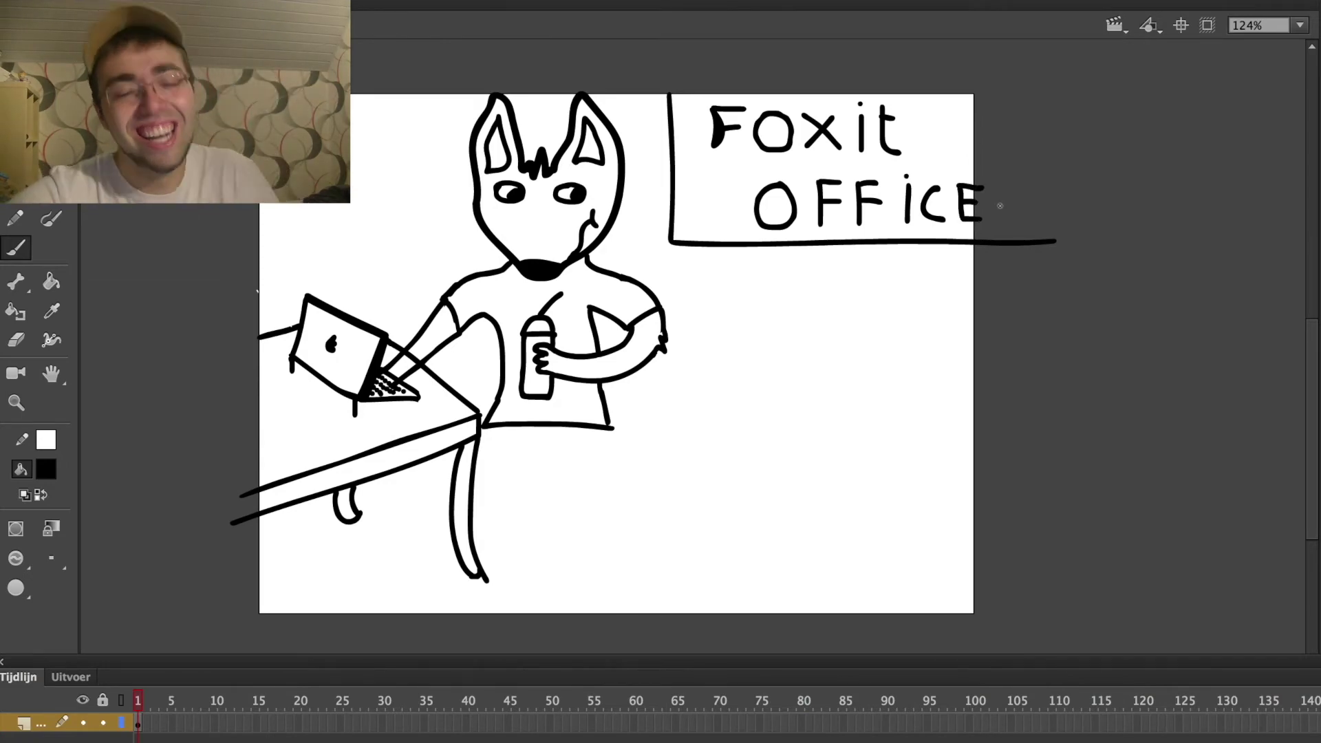
pyautogui.moveTo(940, 110)
pyautogui.mouseDown()
pyautogui.moveTo(946, 146)
pyautogui.moveTo(950, 130)
pyautogui.moveTo(963, 138)
pyautogui.moveTo(946, 158)
pyautogui.mouseUp()
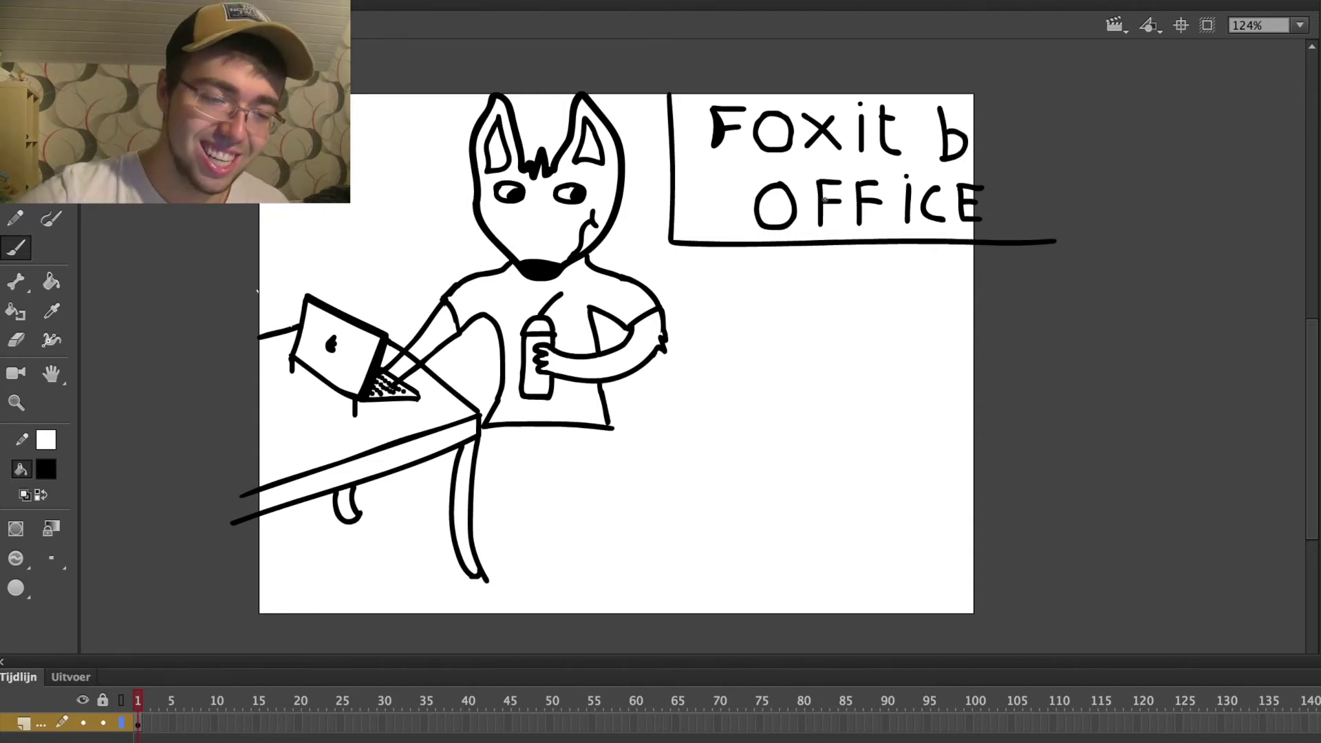
pyautogui.moveTo(482, 426); pyautogui.dragTo(507, 612)
pyautogui.moveTo(612, 430); pyautogui.dragTo(589, 619)
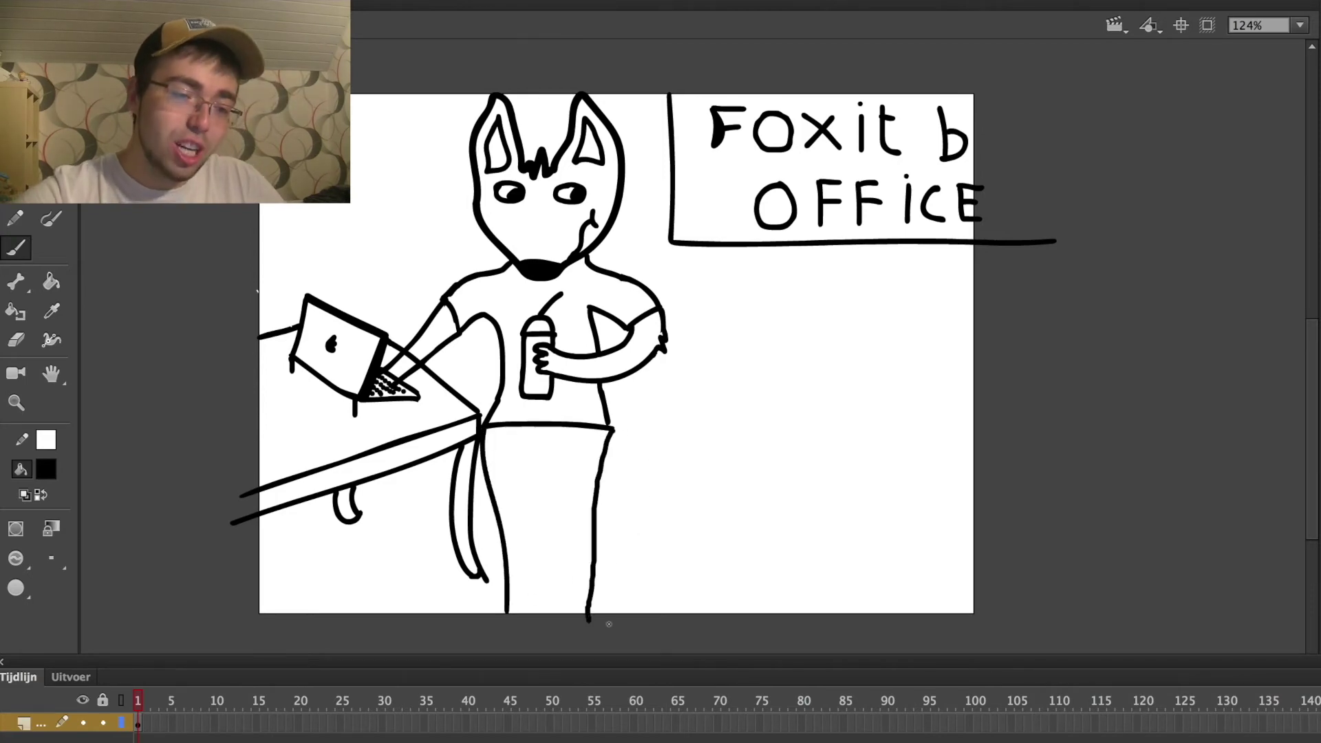
pyautogui.hotkey('ctrl', 'z')
pyautogui.hotkey('ctrl', 'z')
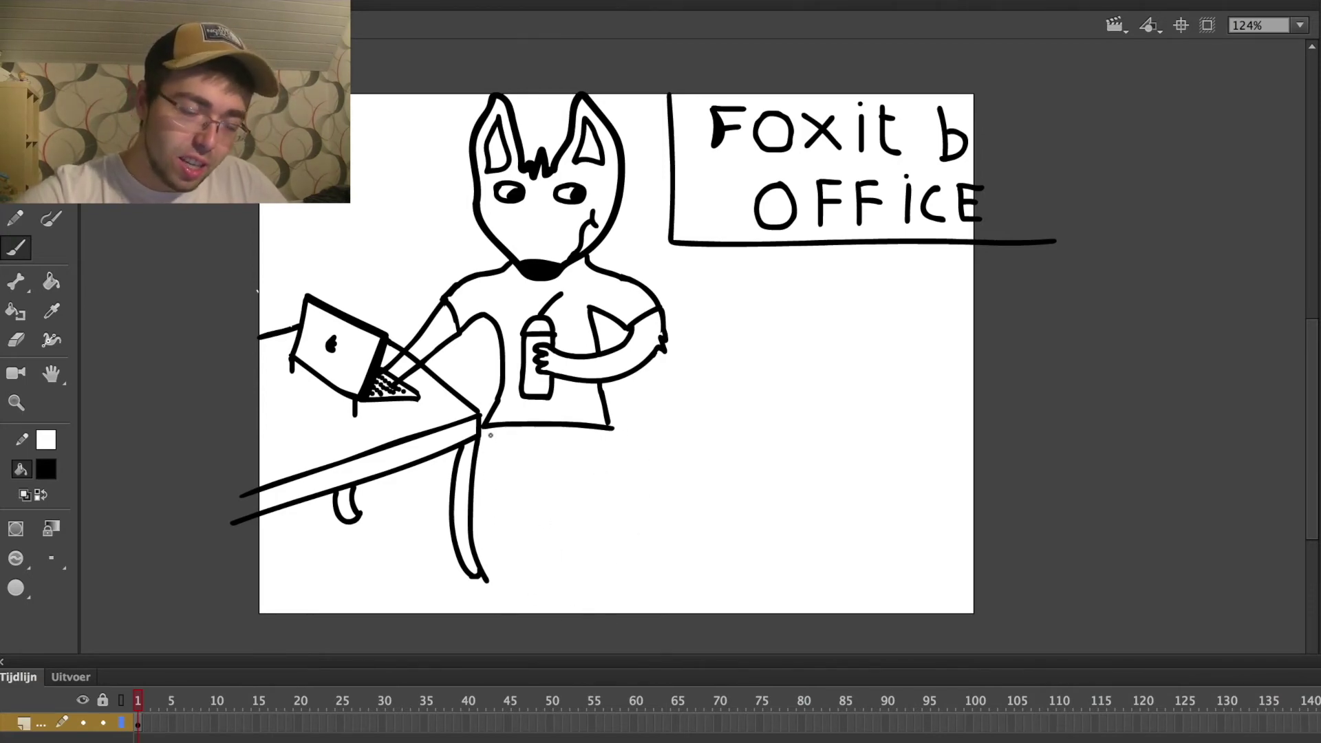
pyautogui.moveTo(484, 428)
pyautogui.mouseDown()
pyautogui.moveTo(519, 521)
pyautogui.moveTo(695, 566)
pyautogui.mouseUp()
pyautogui.moveTo(610, 431)
pyautogui.mouseDown()
pyautogui.moveTo(635, 502)
pyautogui.moveTo(667, 525)
pyautogui.moveTo(668, 453)
pyautogui.moveTo(790, 506)
pyautogui.moveTo(690, 569)
pyautogui.mouseUp()
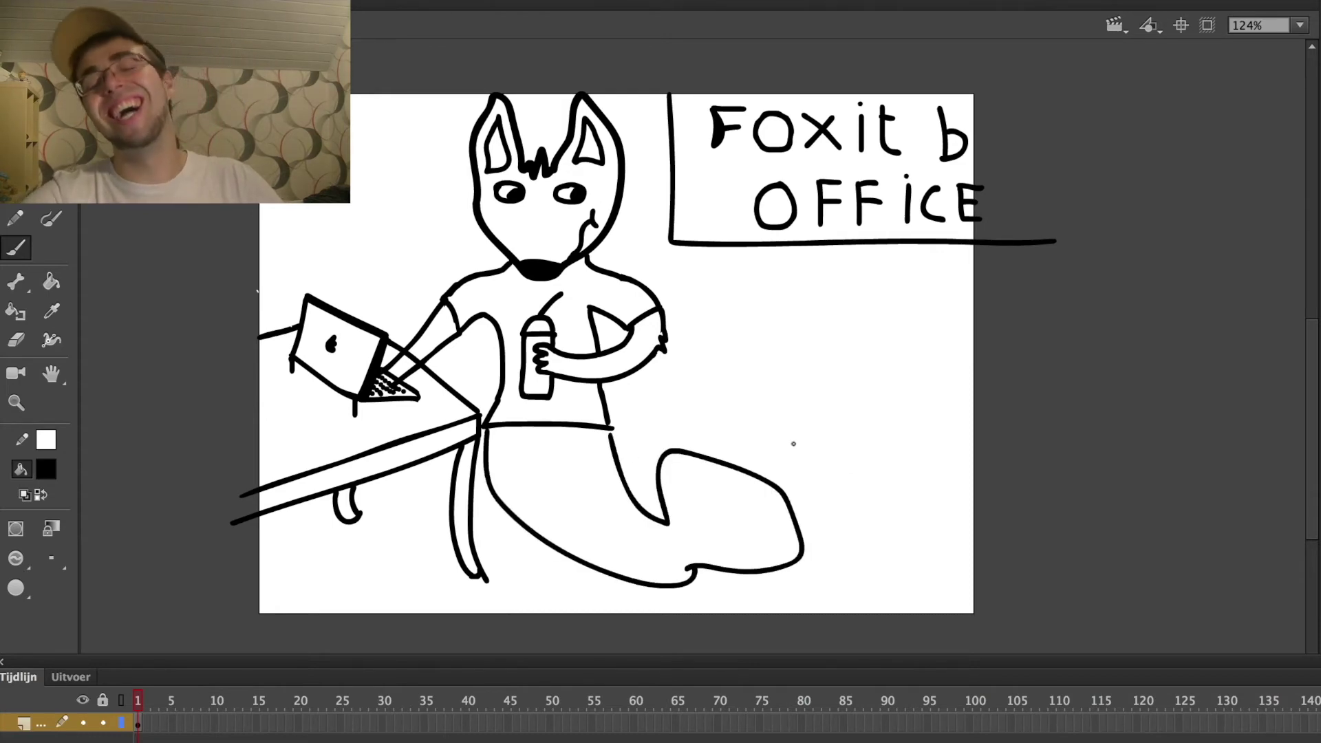
pyautogui.hotkey('ctrl', 'z')
pyautogui.hotkey('ctrl', 'z')
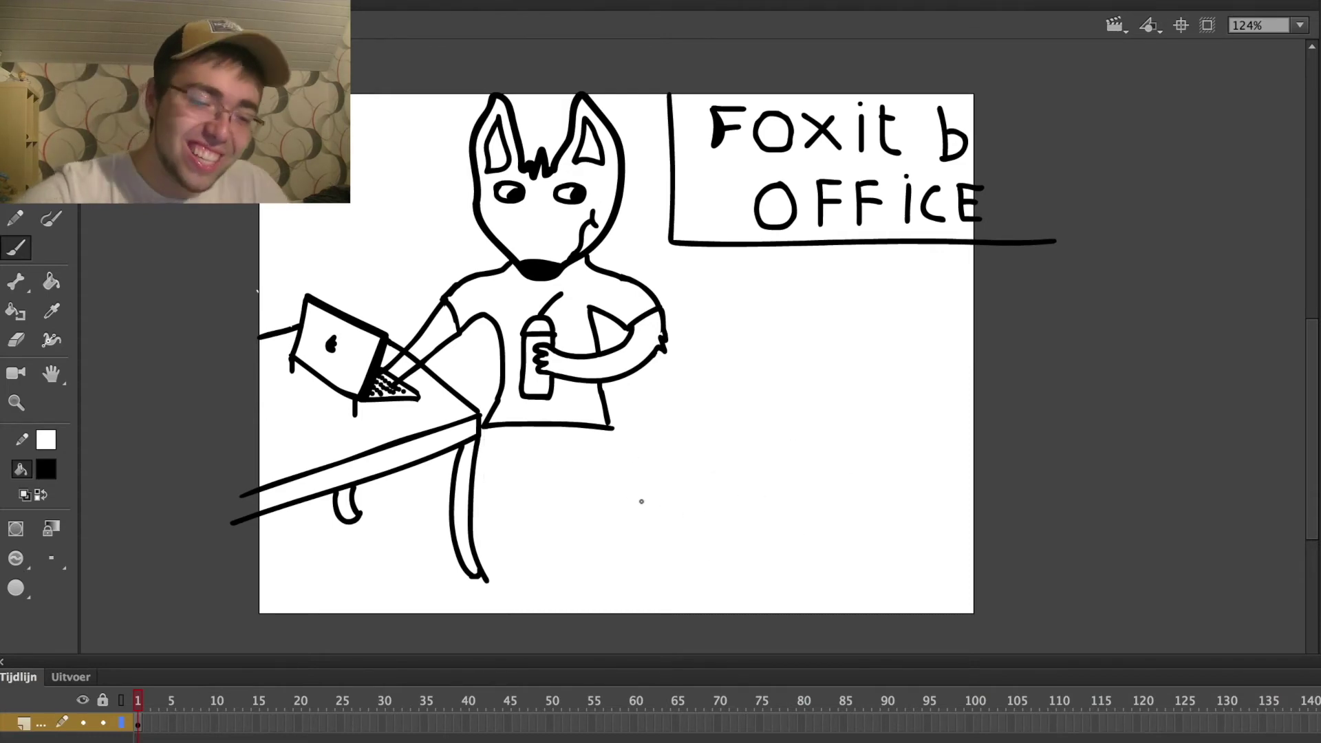
# Paint trousers with two separate legs below the shirt hem and undo the stray stroke.
pyautogui.moveTo(609, 429)
pyautogui.mouseDown()
pyautogui.moveTo(615, 564)
pyautogui.moveTo(577, 563)
pyautogui.moveTo(563, 461)
pyautogui.moveTo(502, 566)
pyautogui.moveTo(482, 425)
pyautogui.mouseUp()
pyautogui.hotkey('ctrl', 'z')
# Paint a bushy tail with a jagged outline and an inner zigzag line curving up from the right hip, redoing its lower edge.
pyautogui.moveTo(609, 428)
pyautogui.mouseDown()
pyautogui.moveTo(694, 346)
pyautogui.moveTo(694, 368)
pyautogui.moveTo(725, 328)
pyautogui.moveTo(752, 326)
pyautogui.moveTo(753, 343)
pyautogui.moveTo(769, 328)
pyautogui.moveTo(789, 337)
pyautogui.moveTo(780, 365)
pyautogui.moveTo(800, 364)
pyautogui.moveTo(784, 373)
pyautogui.mouseUp()
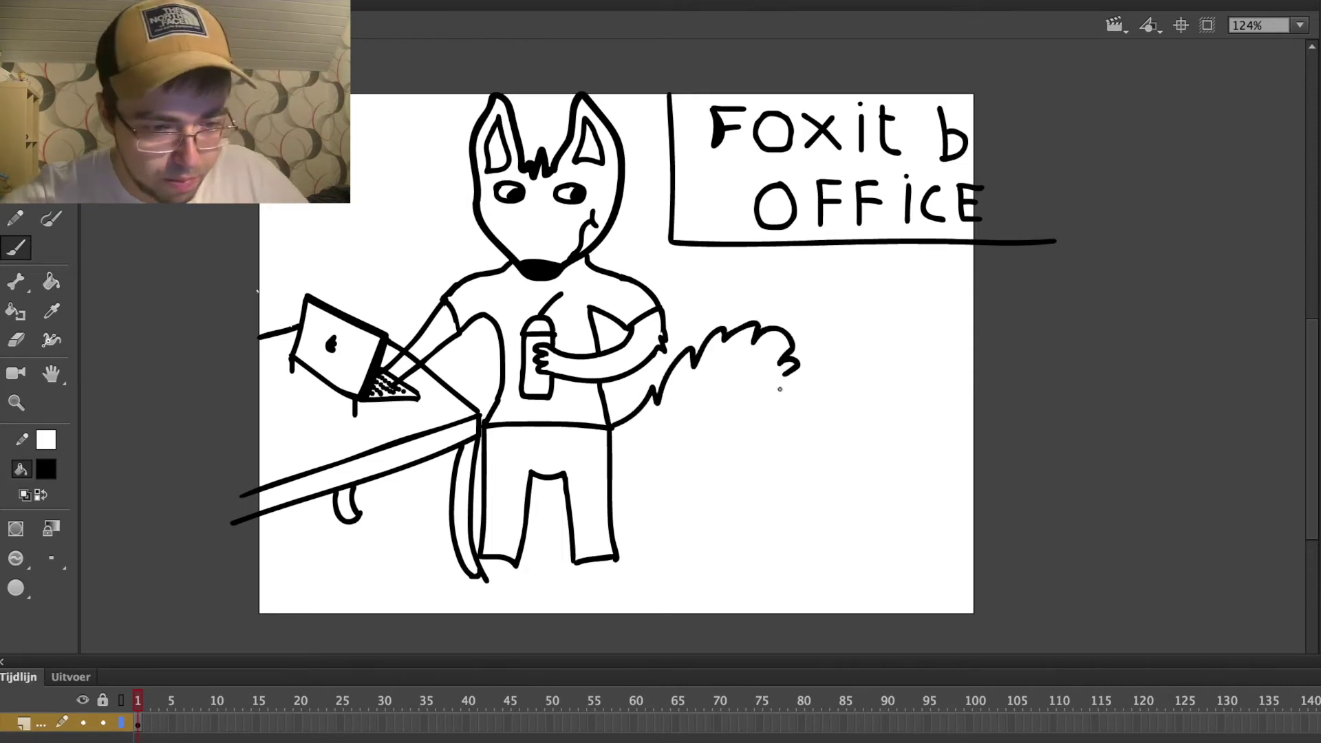
pyautogui.moveTo(614, 490)
pyautogui.mouseDown()
pyautogui.moveTo(684, 464)
pyautogui.moveTo(674, 454)
pyautogui.moveTo(723, 449)
pyautogui.moveTo(706, 435)
pyautogui.moveTo(802, 388)
pyautogui.moveTo(769, 381)
pyautogui.moveTo(792, 352)
pyautogui.mouseUp()
pyautogui.hotkey('ctrl', 'z')
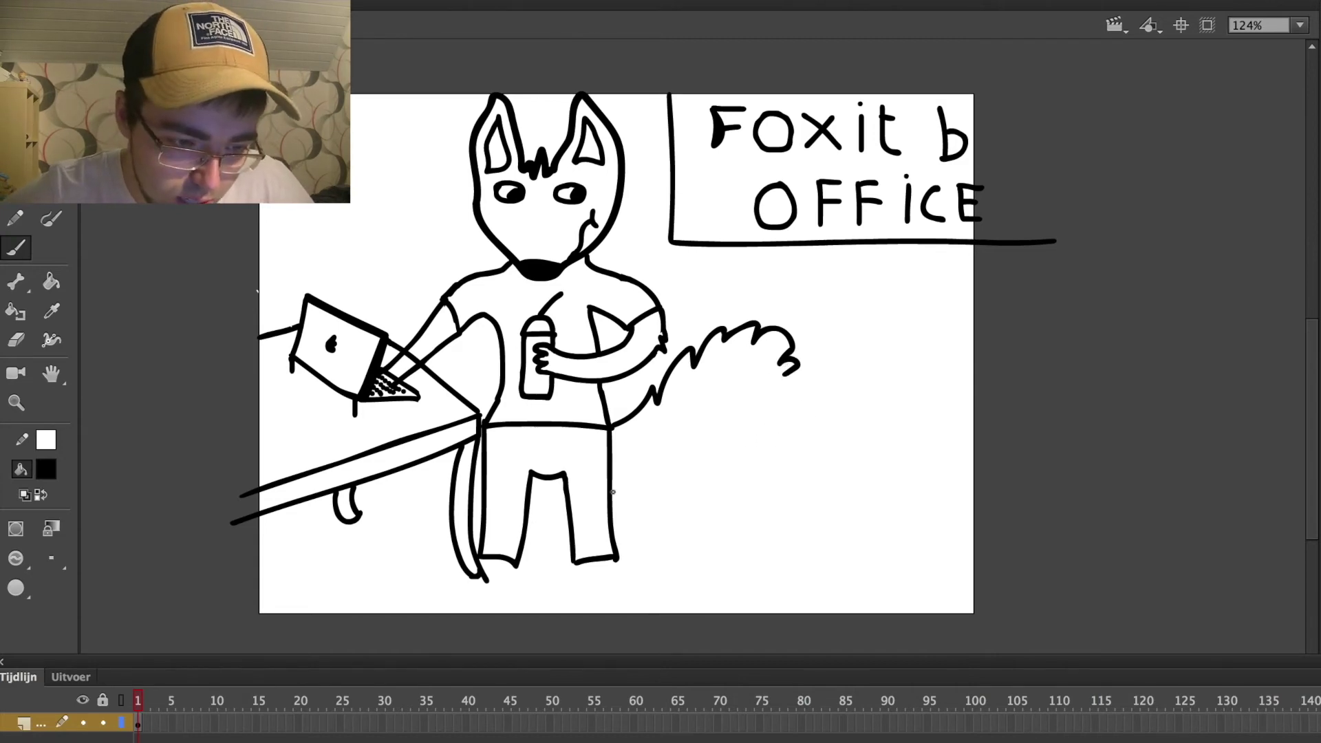
pyautogui.moveTo(612, 447)
pyautogui.mouseDown()
pyautogui.moveTo(685, 377)
pyautogui.moveTo(695, 392)
pyautogui.moveTo(724, 350)
pyautogui.moveTo(743, 371)
pyautogui.moveTo(765, 357)
pyautogui.moveTo(757, 395)
pyautogui.moveTo(609, 480)
pyautogui.mouseUp()
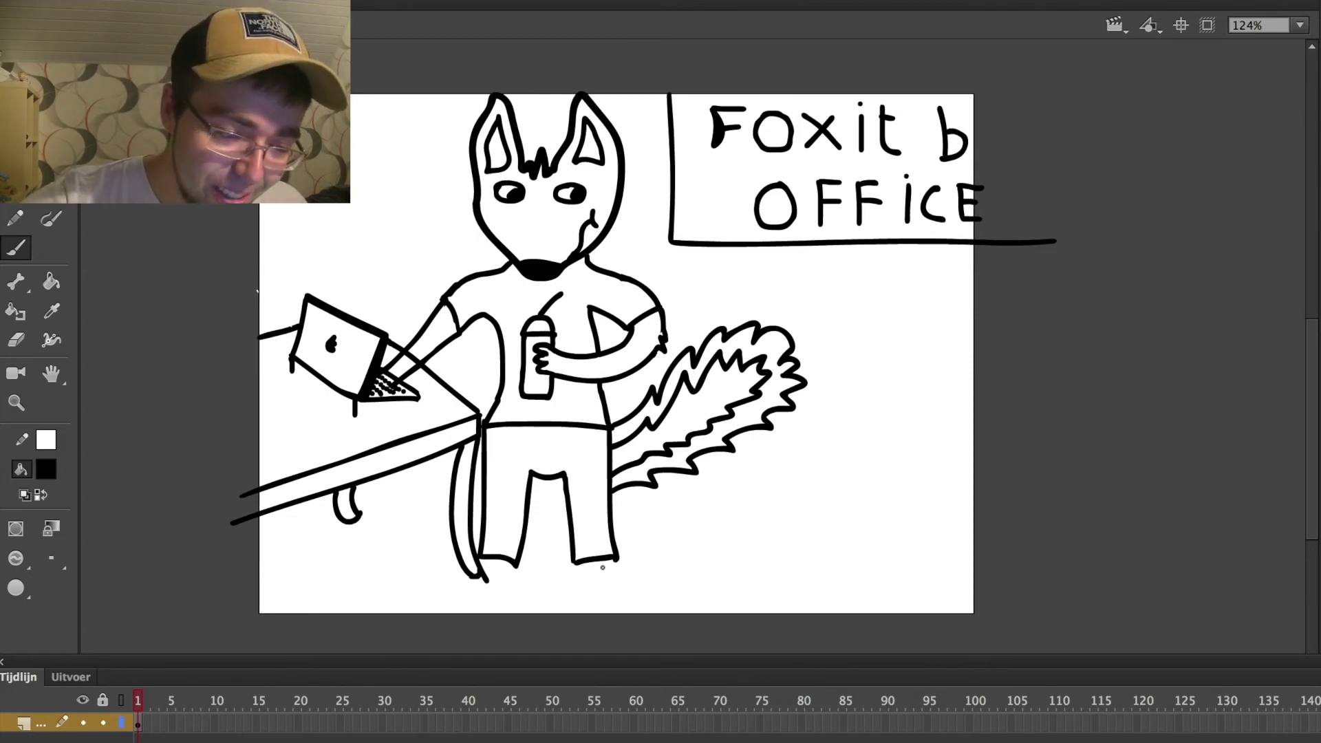
# Paint a toed paw under each trouser leg and set the fill colour to light blue.
pyautogui.moveTo(609, 571); pyautogui.dragTo(598, 592)
pyautogui.click(46, 469)
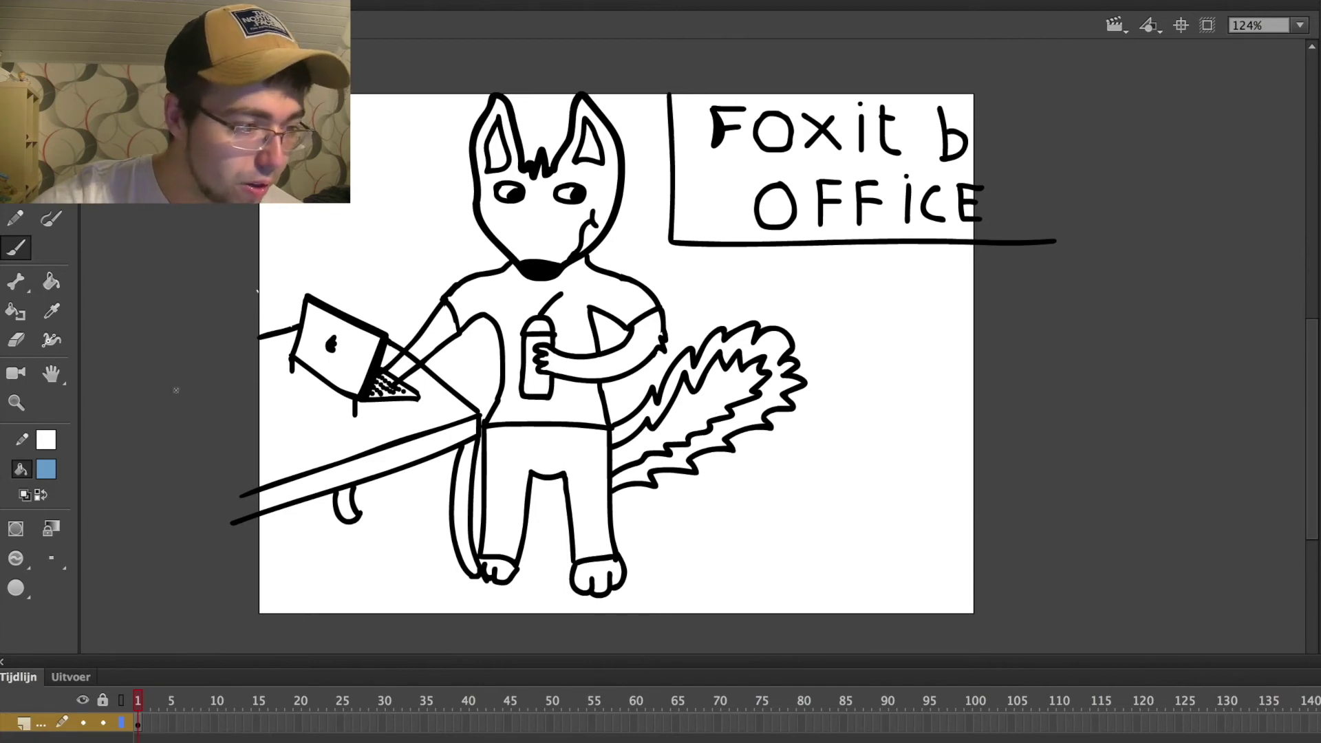
# Fill the inner part of the tail and both inner ears with light blue.
pyautogui.click(51, 282)
pyautogui.click(744, 383)
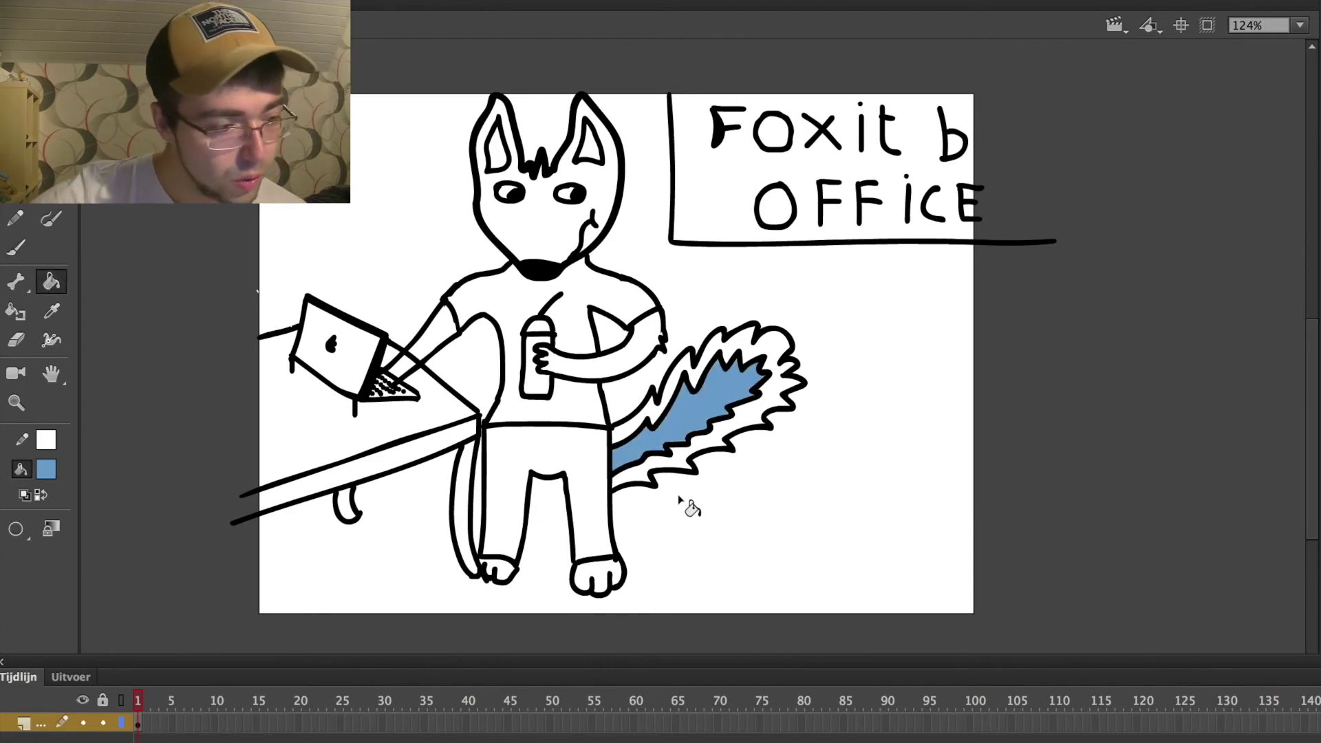
pyautogui.click(588, 146)
pyautogui.click(498, 153)
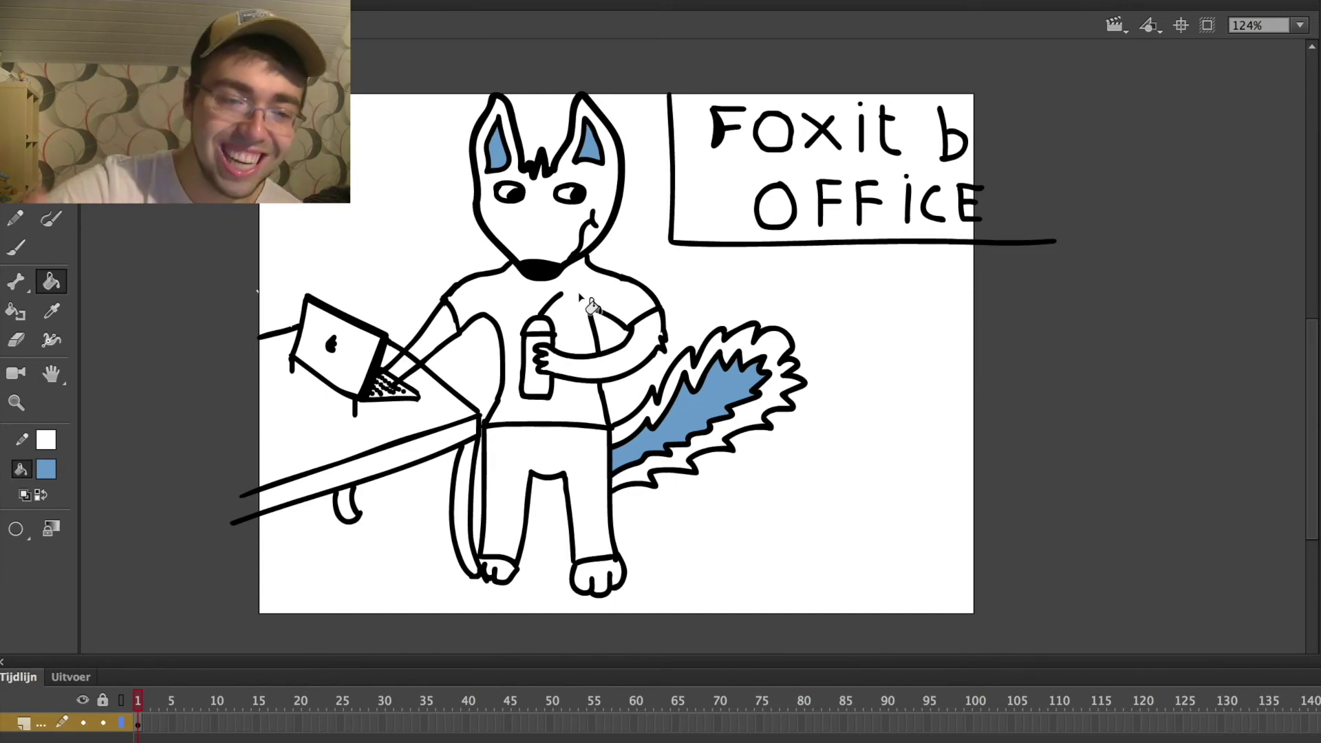
# Fill the outer tail, both paws and both arms with medium blue, undoing the accidental recolouring of the outlines.
pyautogui.click(46, 469)
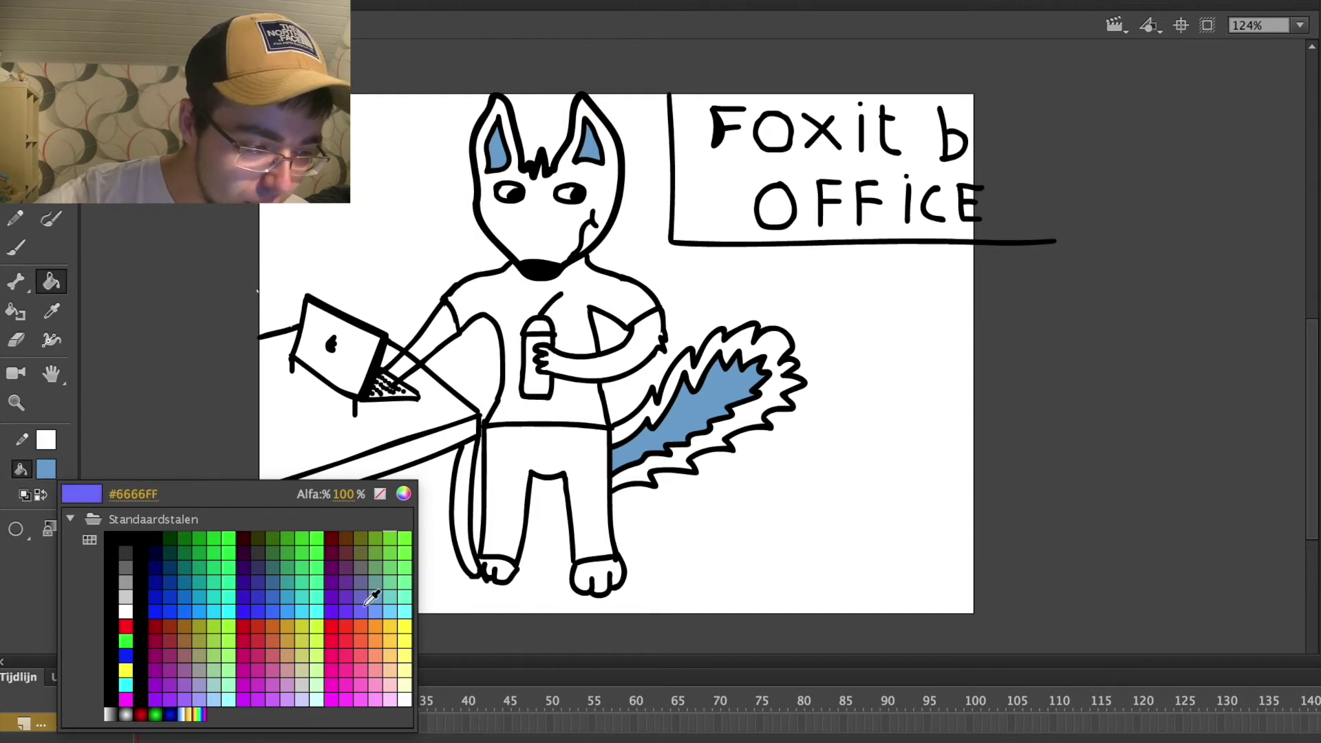
pyautogui.click(273, 607)
pyautogui.click(762, 352)
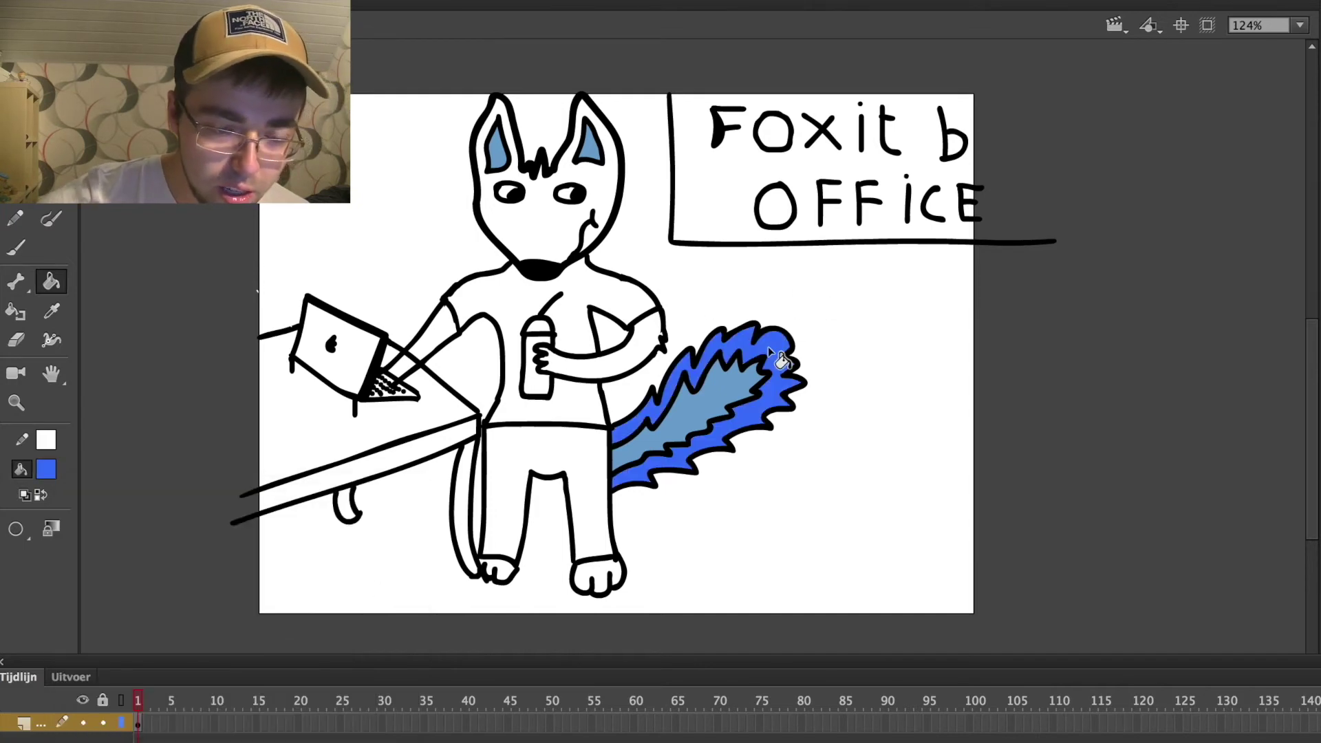
pyautogui.click(609, 575)
pyautogui.click(505, 574)
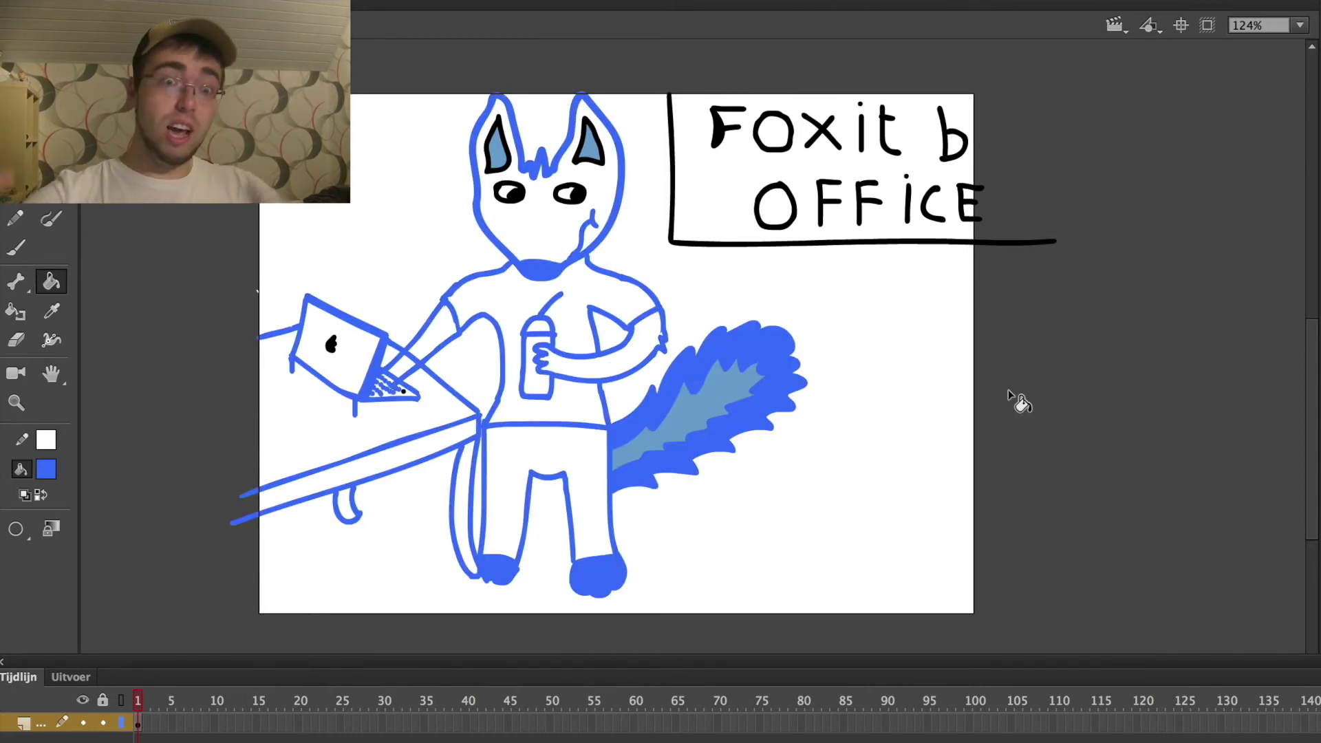
pyautogui.hotkey('ctrl', 'z')
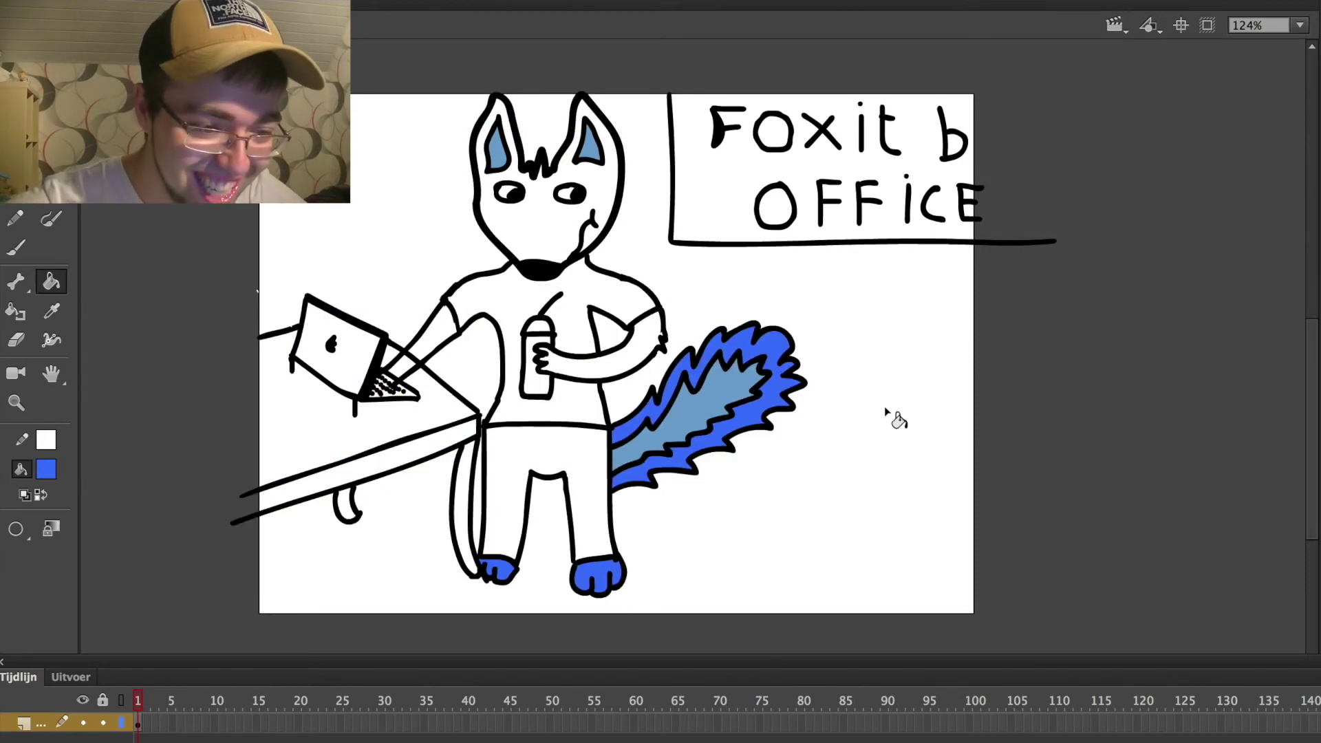
pyautogui.click(609, 361)
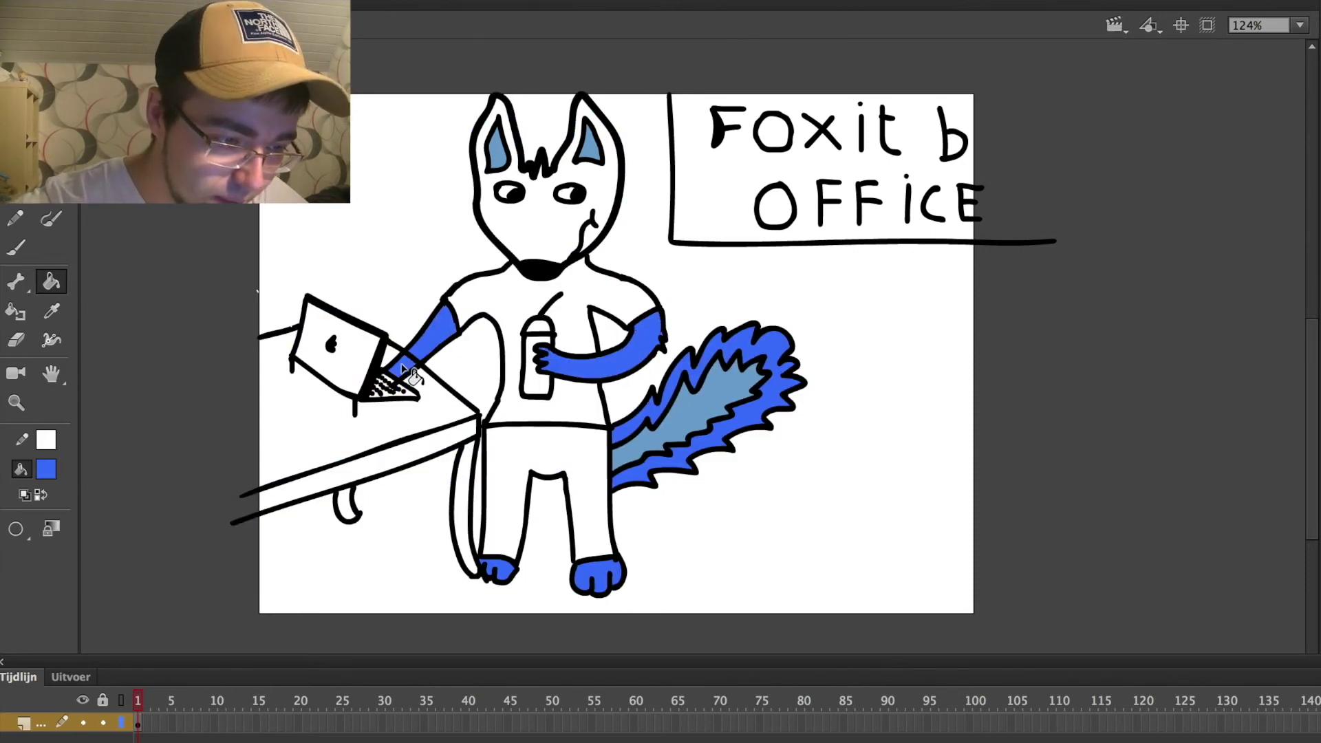
# Try a bright blue and a cyan #00CCFF fill on the head, undoing each one.
pyautogui.click(529, 227)
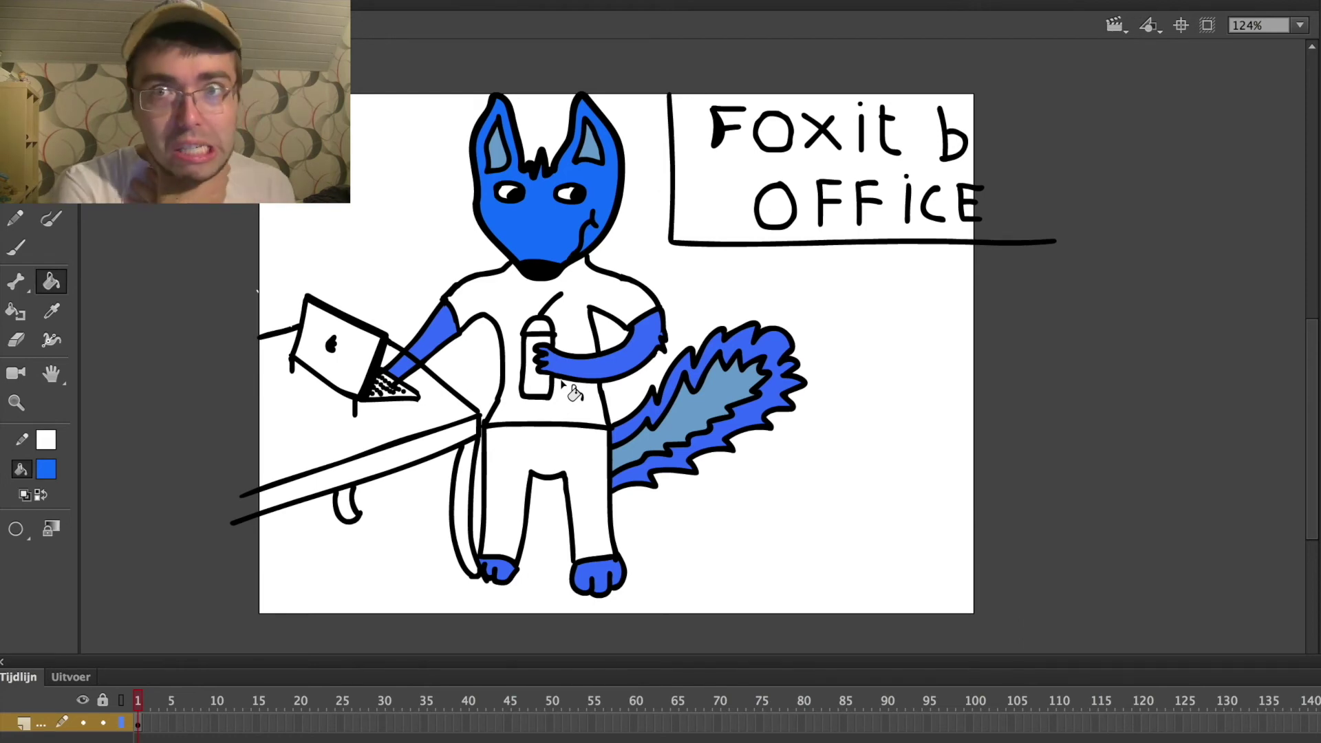
pyautogui.hotkey('ctrl', 'z')
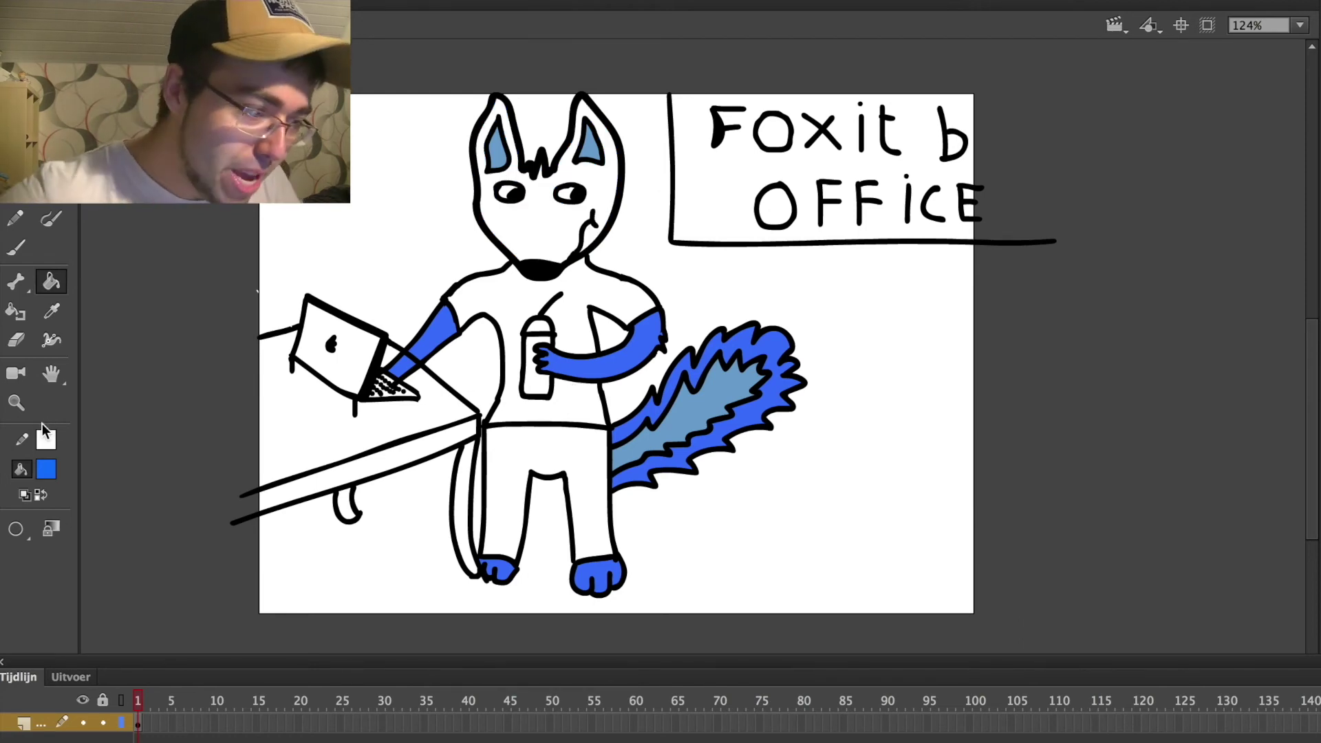
pyautogui.click(41, 468)
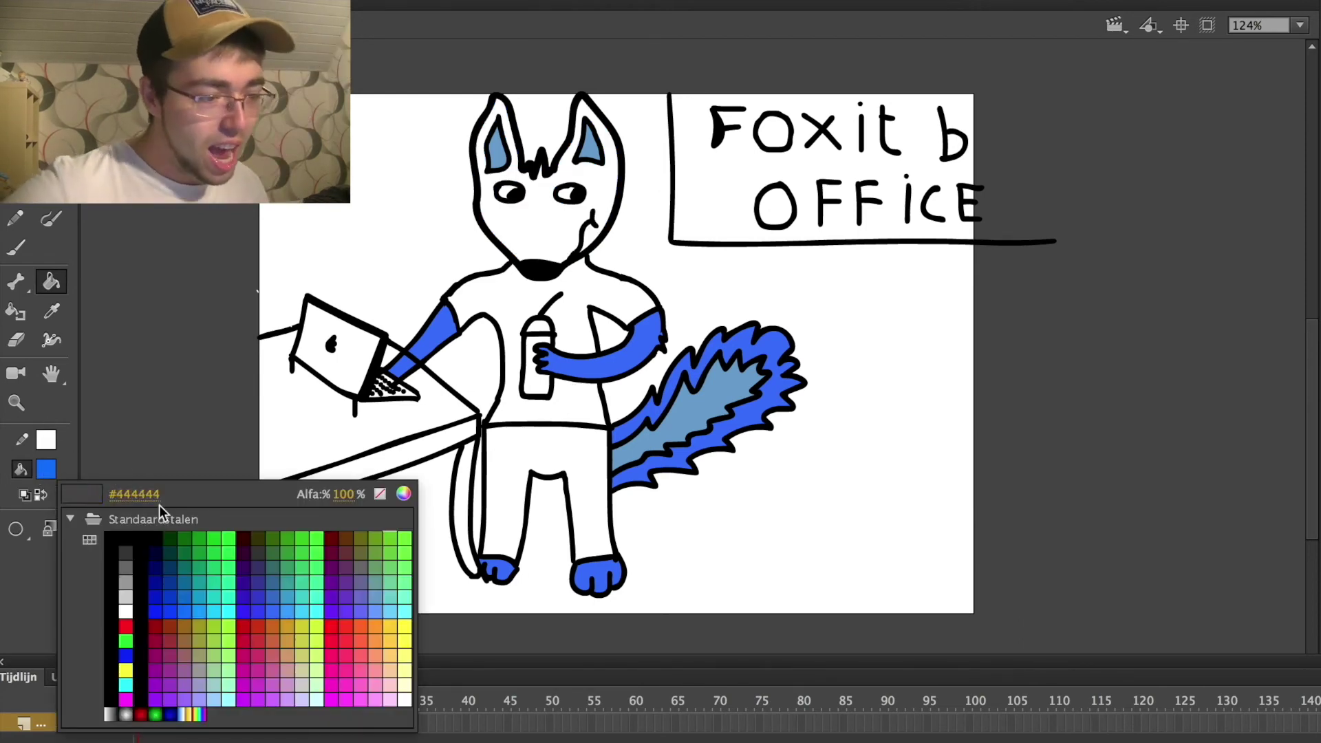
pyautogui.click(206, 609)
pyautogui.click(550, 220)
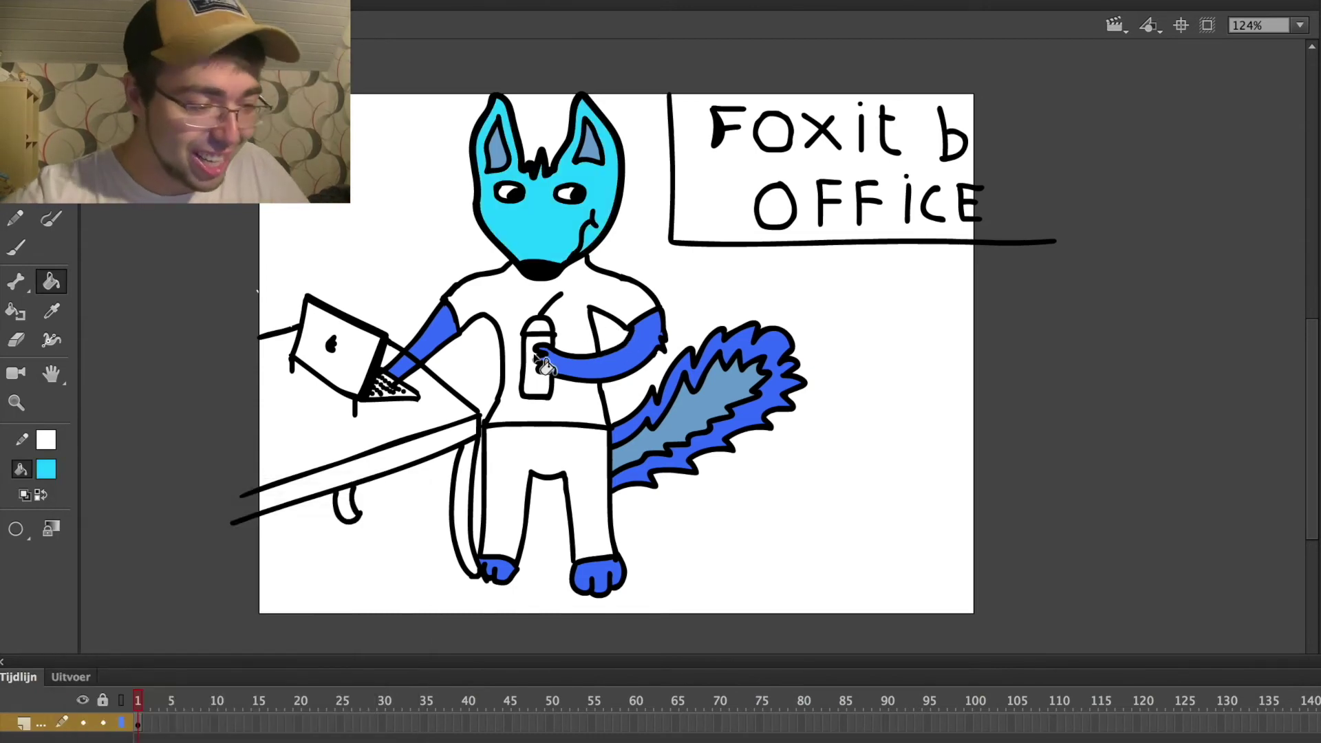
pyautogui.hotkey('ctrl', 'z')
# Try a light sky blue and a bright blue #0066FF fill on the head, undoing both.
pyautogui.click(44, 469)
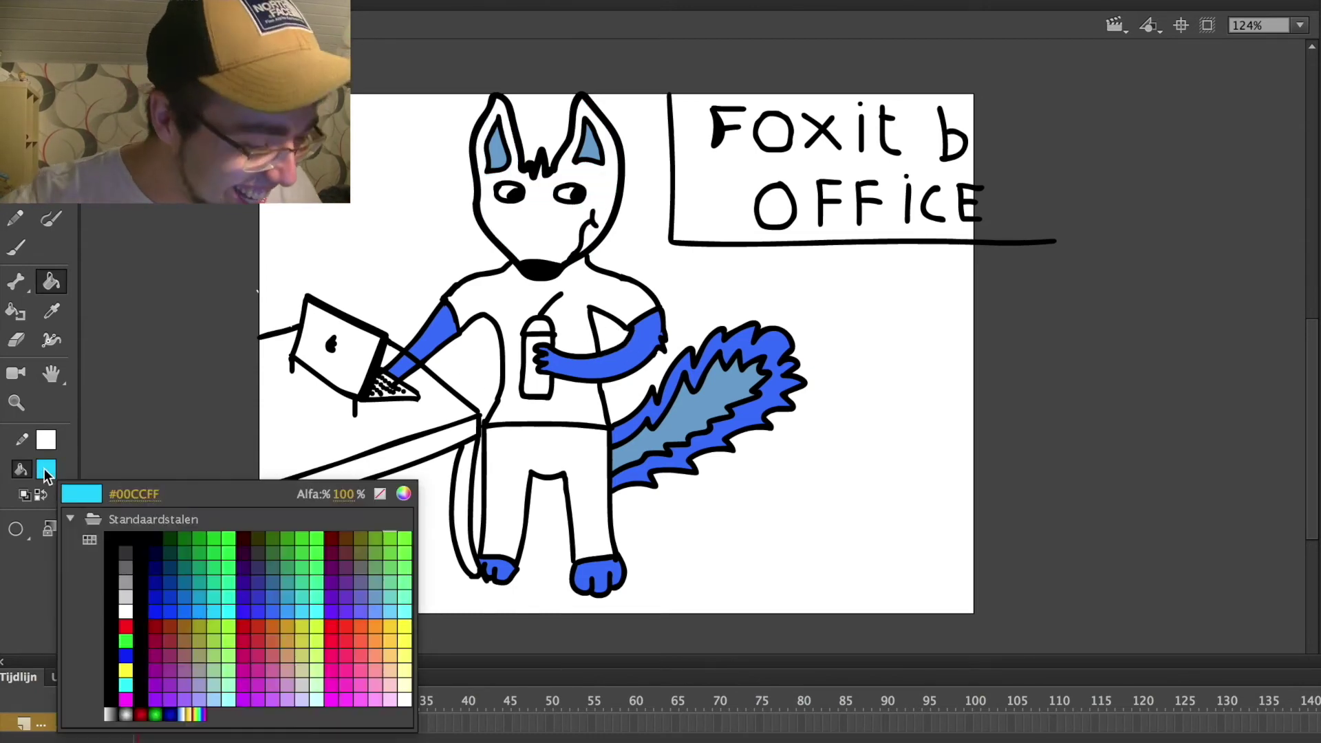
pyautogui.click(368, 607)
pyautogui.click(550, 220)
pyautogui.hotkey('ctrl', 'z')
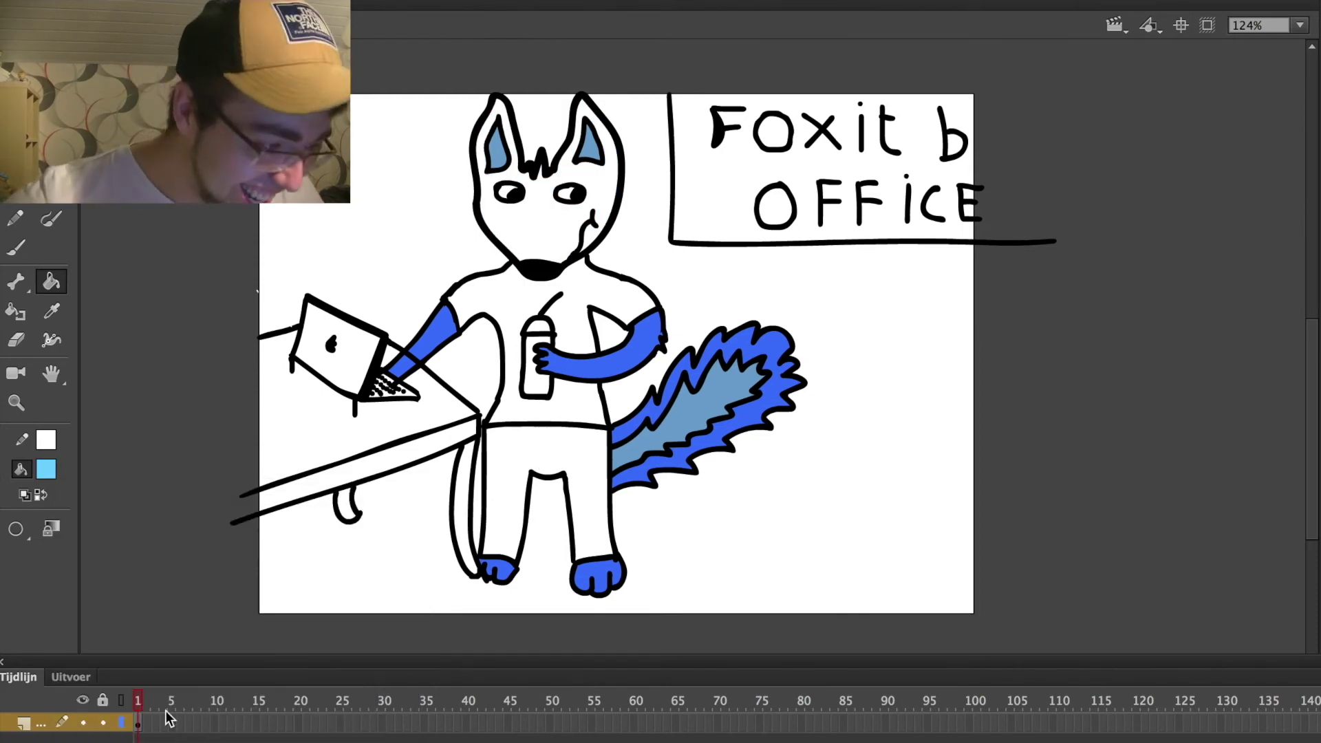
pyautogui.click(54, 465)
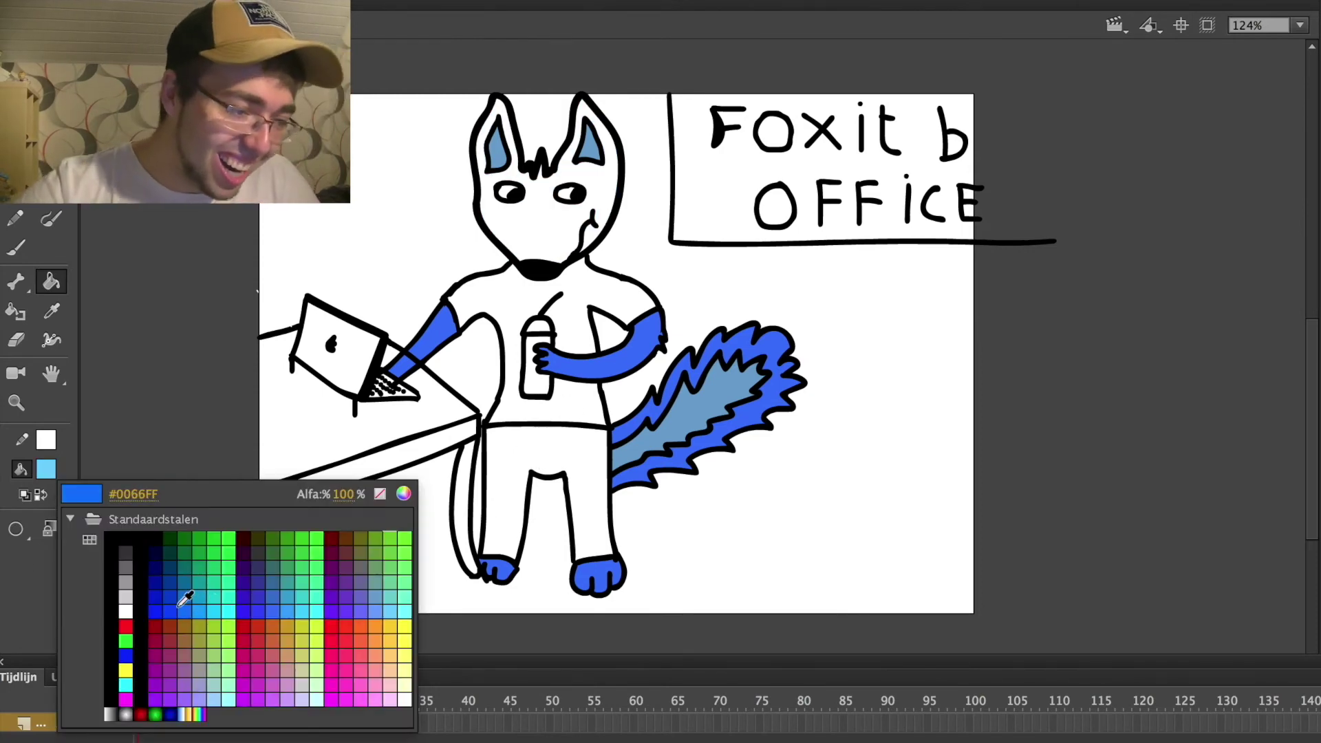
pyautogui.click(177, 598)
pyautogui.click(601, 171)
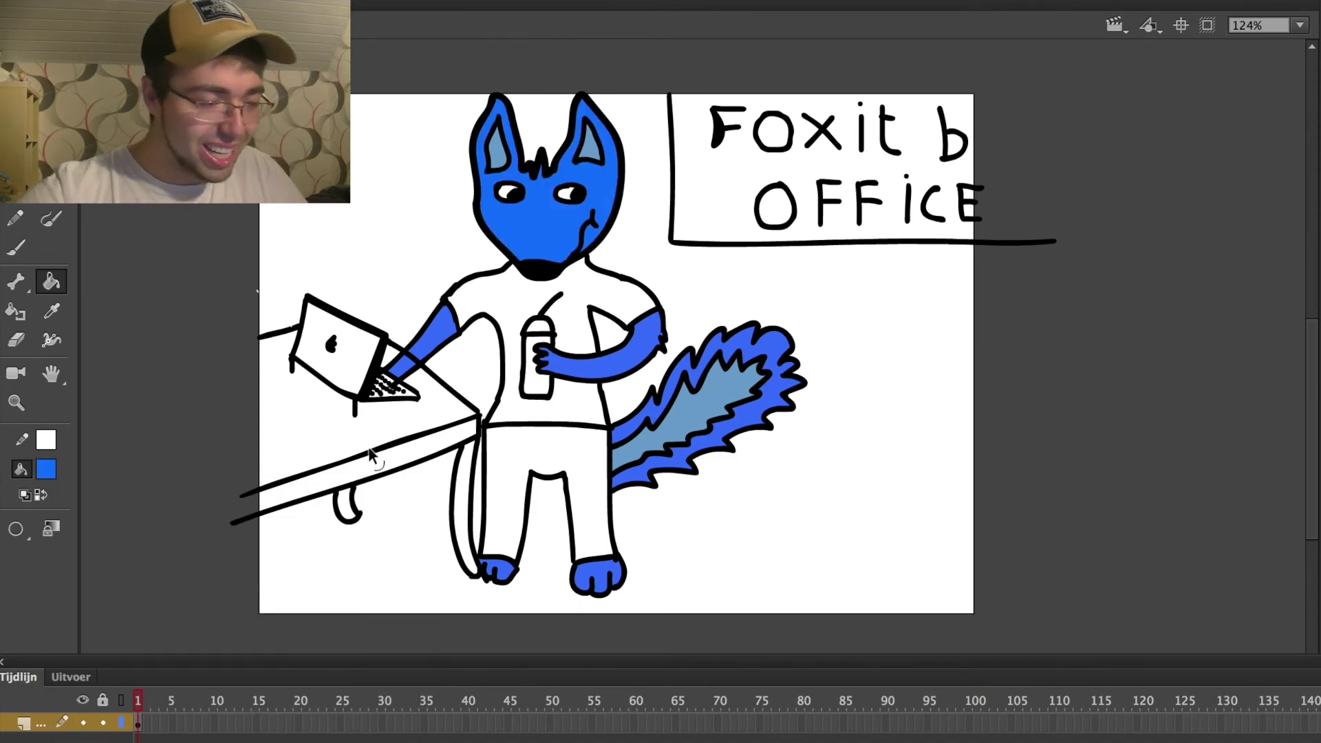
pyautogui.hotkey('ctrl', 'z')
# Fill the head, arms, paws and outer tail with dark blue, the laptop with dark grey and the table legs with dark red.
pyautogui.click(46, 469)
pyautogui.click(179, 584)
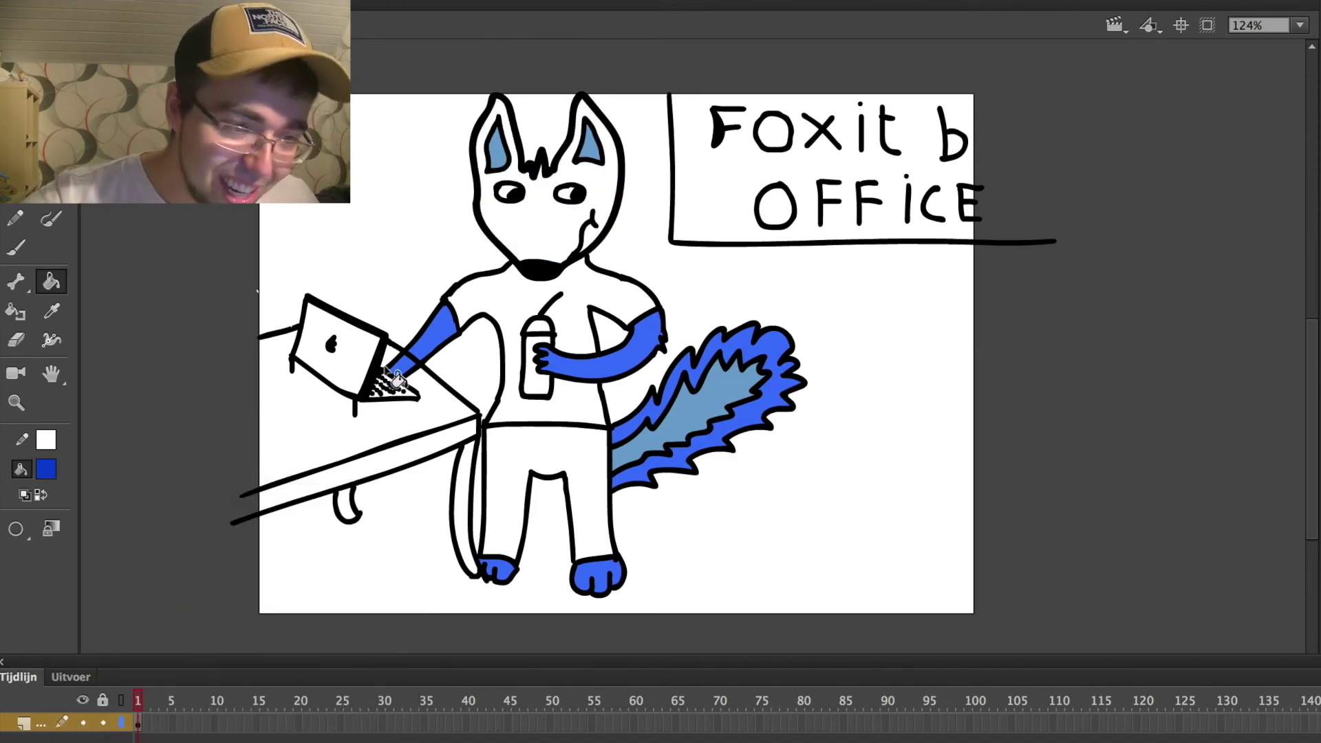
pyautogui.click(604, 168)
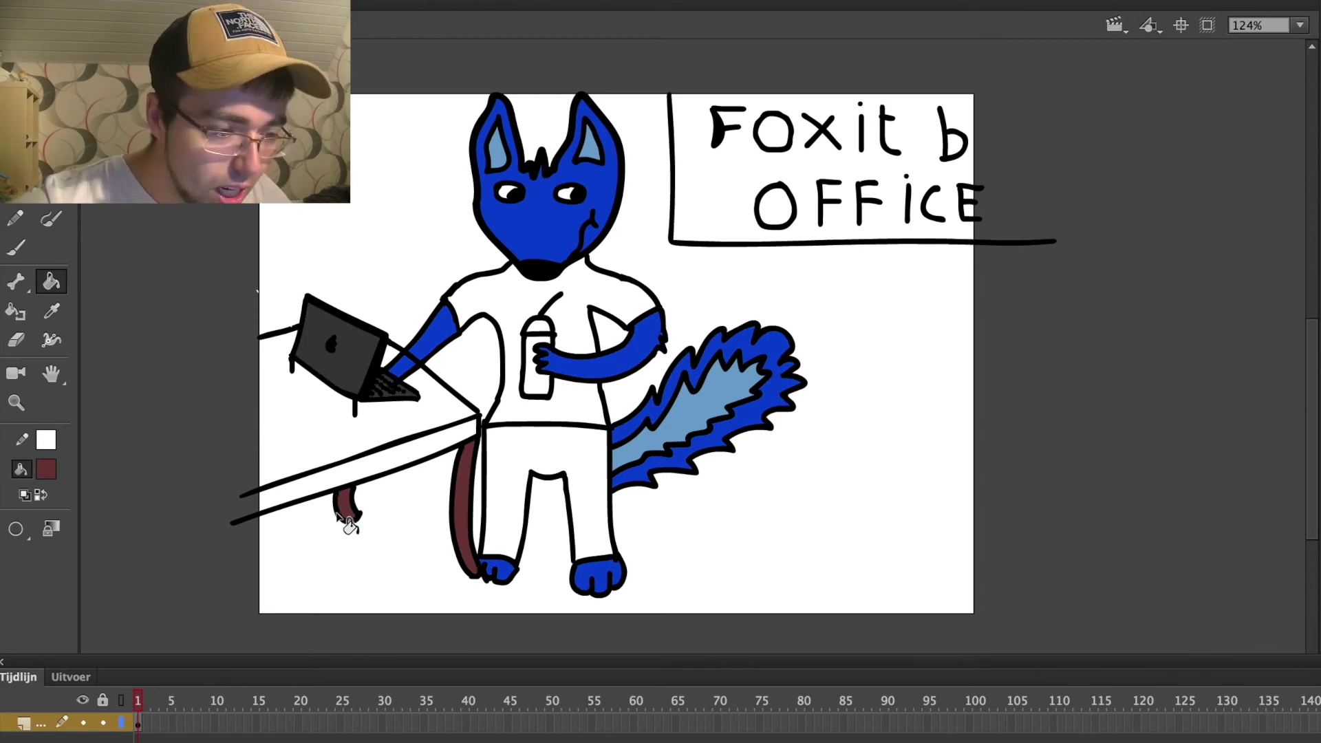
# Close the table's open outer side with a dark red brush stroke and fill the tabletop and its front edge in dark red.
pyautogui.click(17, 248)
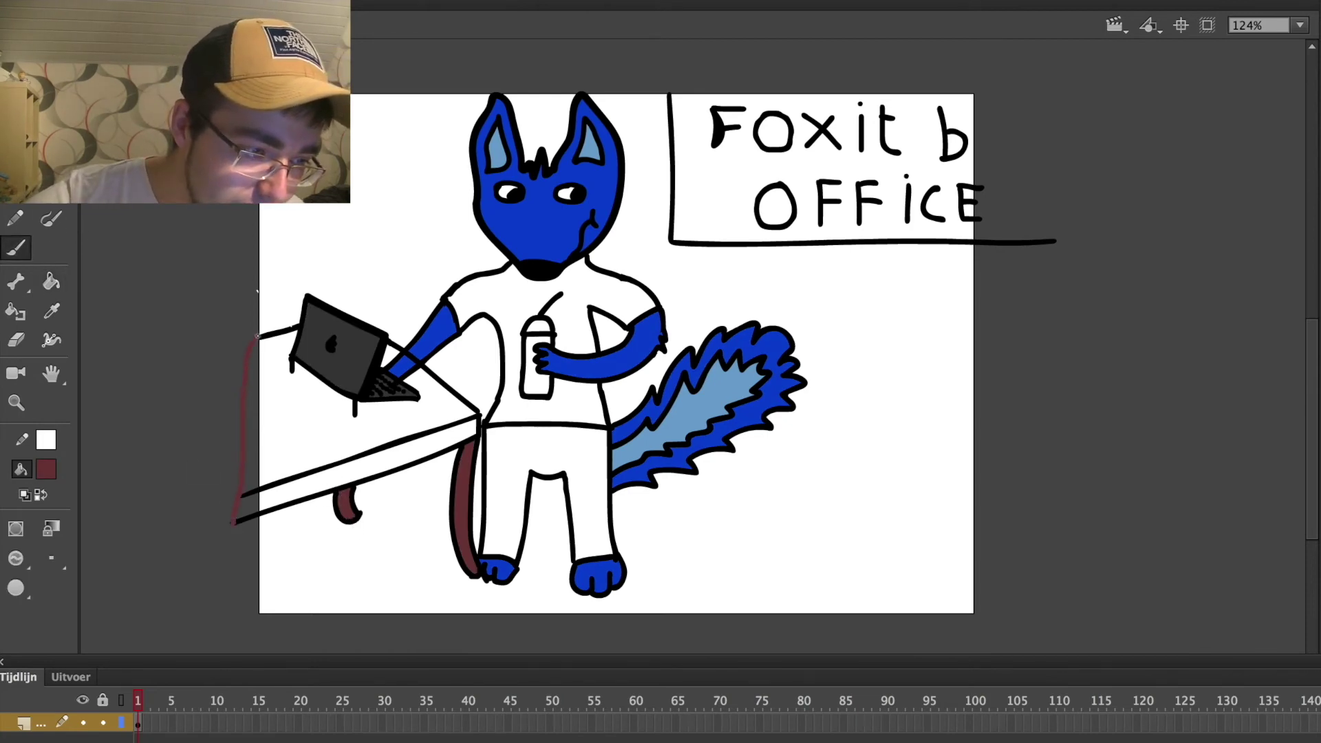
pyautogui.press('k')
pyautogui.click(344, 447)
pyautogui.click(347, 479)
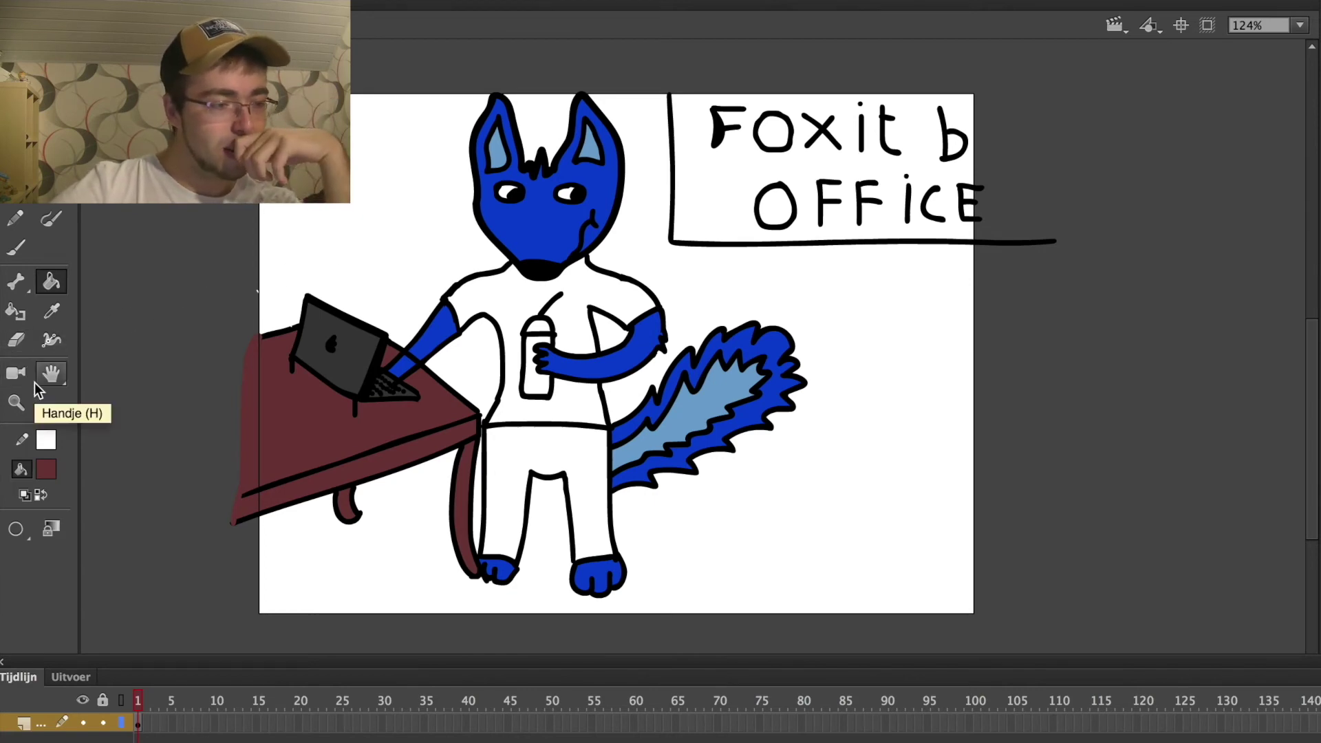
# Try a grey fill on the trousers and undo it.
pyautogui.click(47, 469)
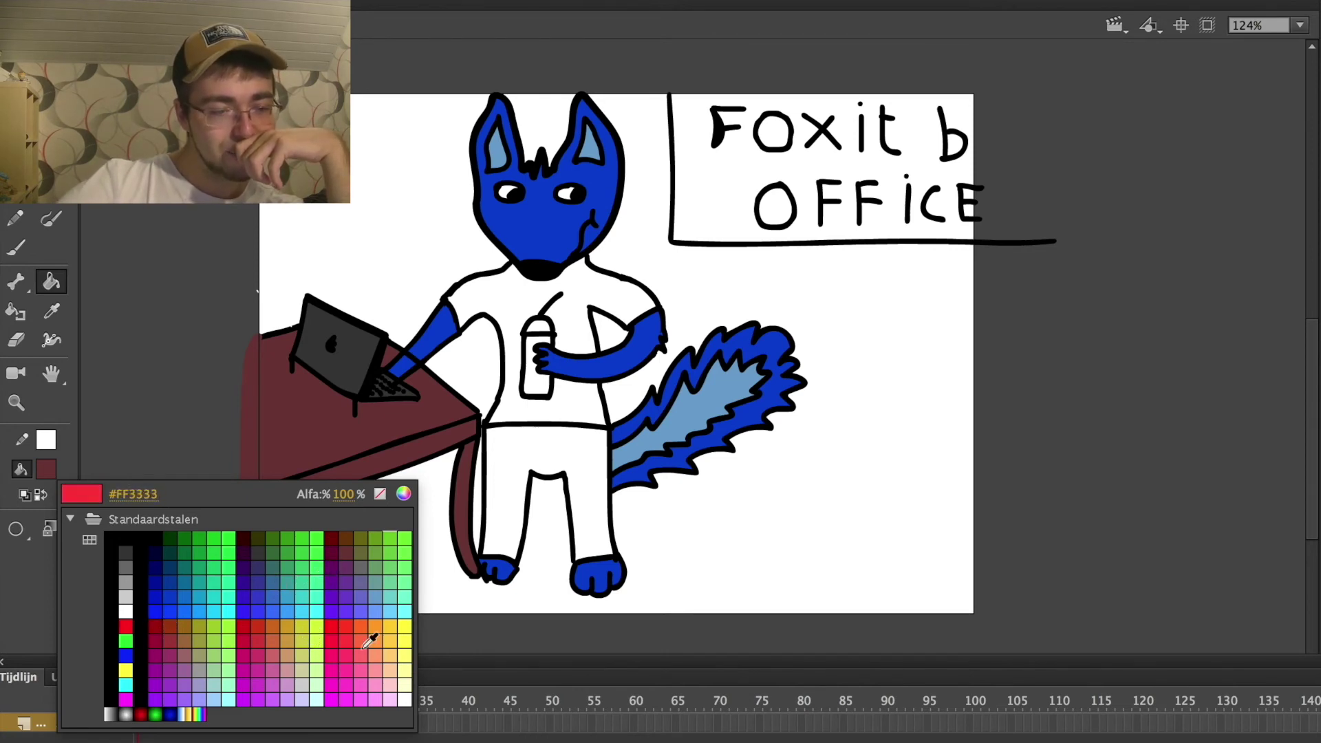
pyautogui.click(126, 582)
pyautogui.click(574, 440)
pyautogui.hotkey('ctrl', 'z')
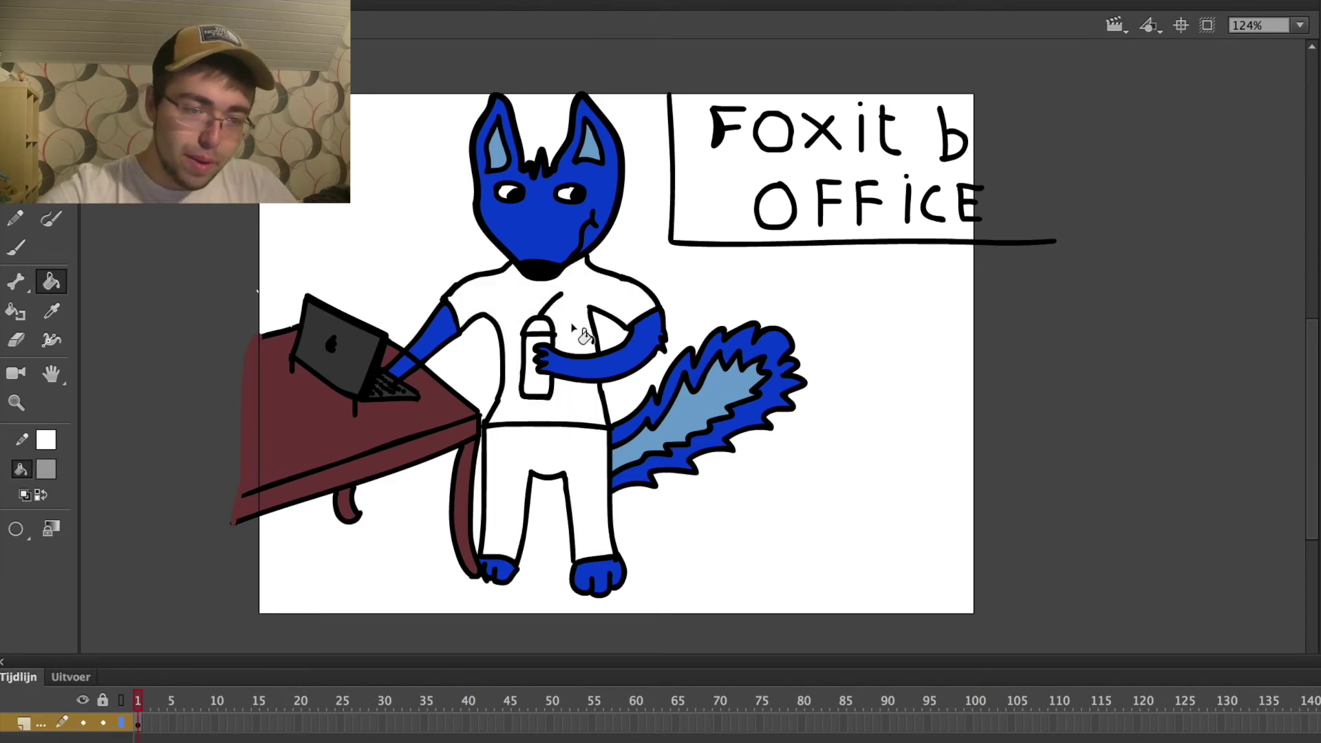
# Try a pink and a yellow #CCCC00 fill on the shirt.
pyautogui.click(568, 291)
pyautogui.click(46, 470)
pyautogui.click(165, 637)
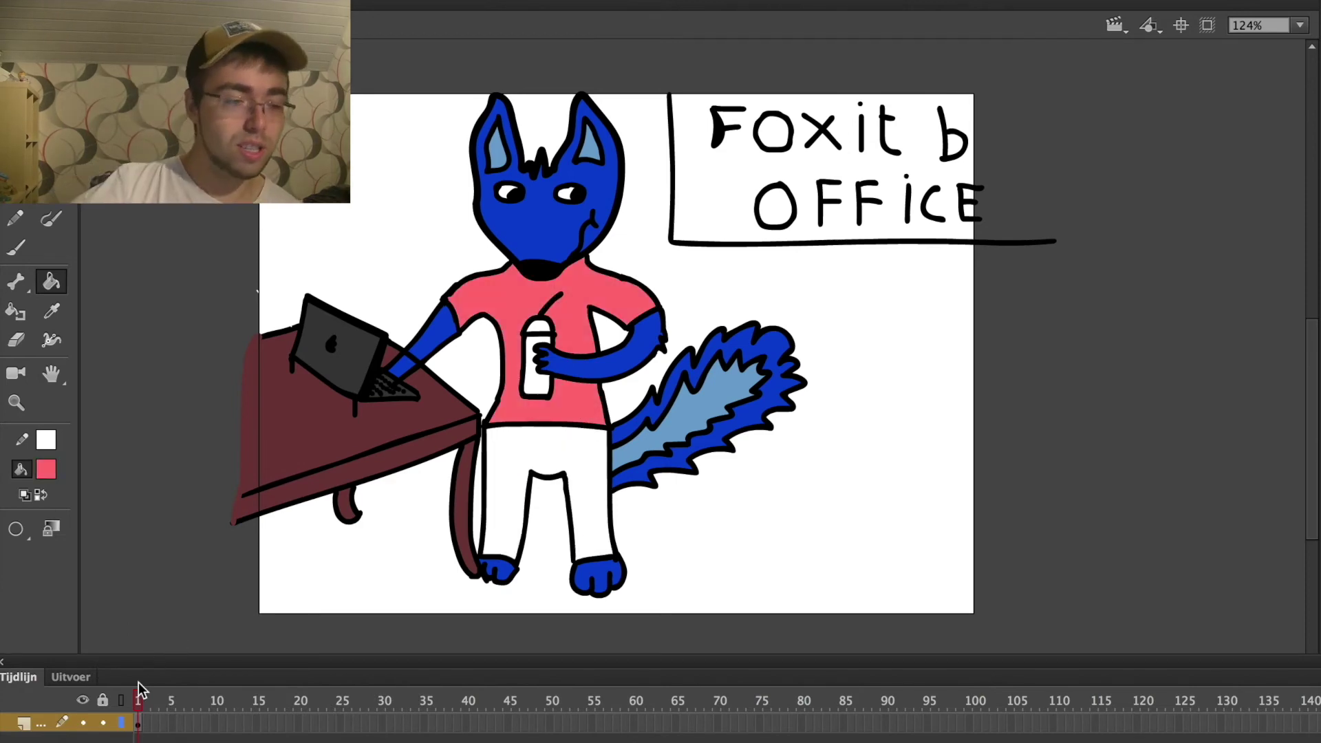
pyautogui.click(48, 468)
pyautogui.click(302, 640)
# Fill the shirt with green #339933.
pyautogui.click(48, 470)
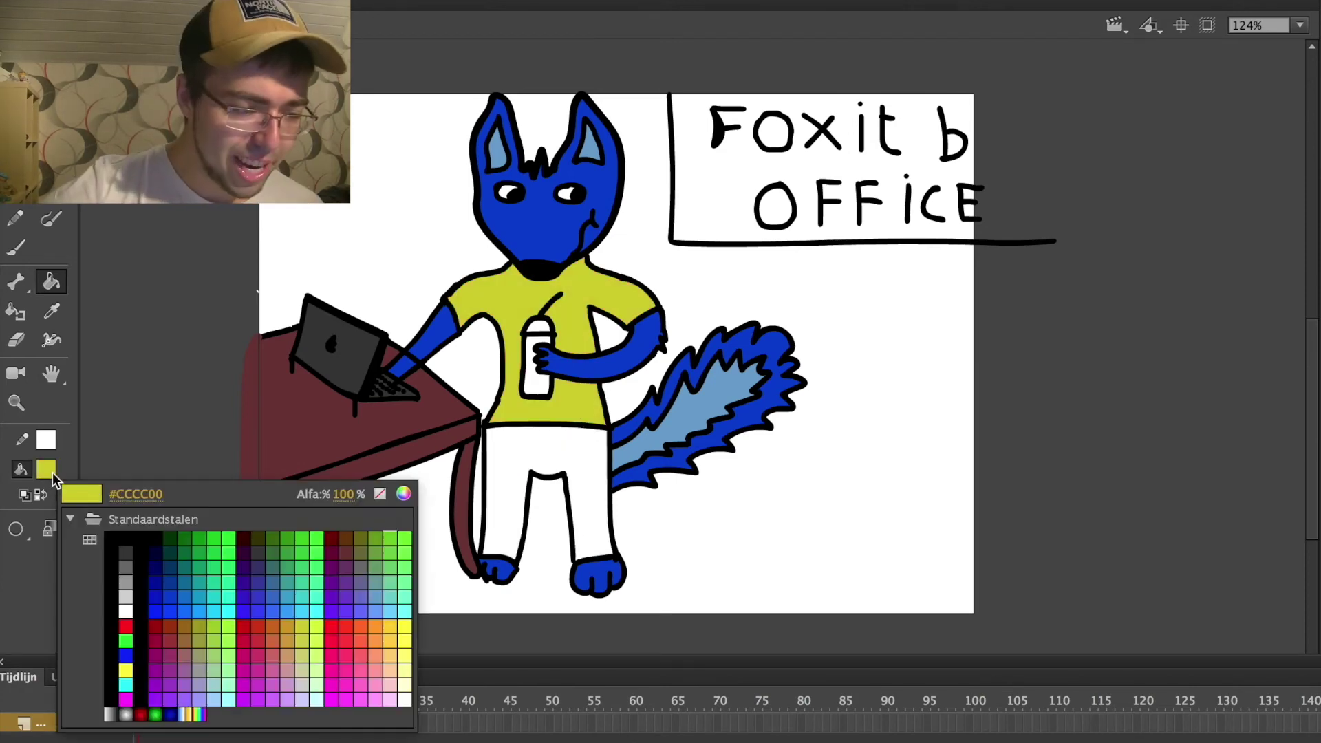
pyautogui.click(319, 554)
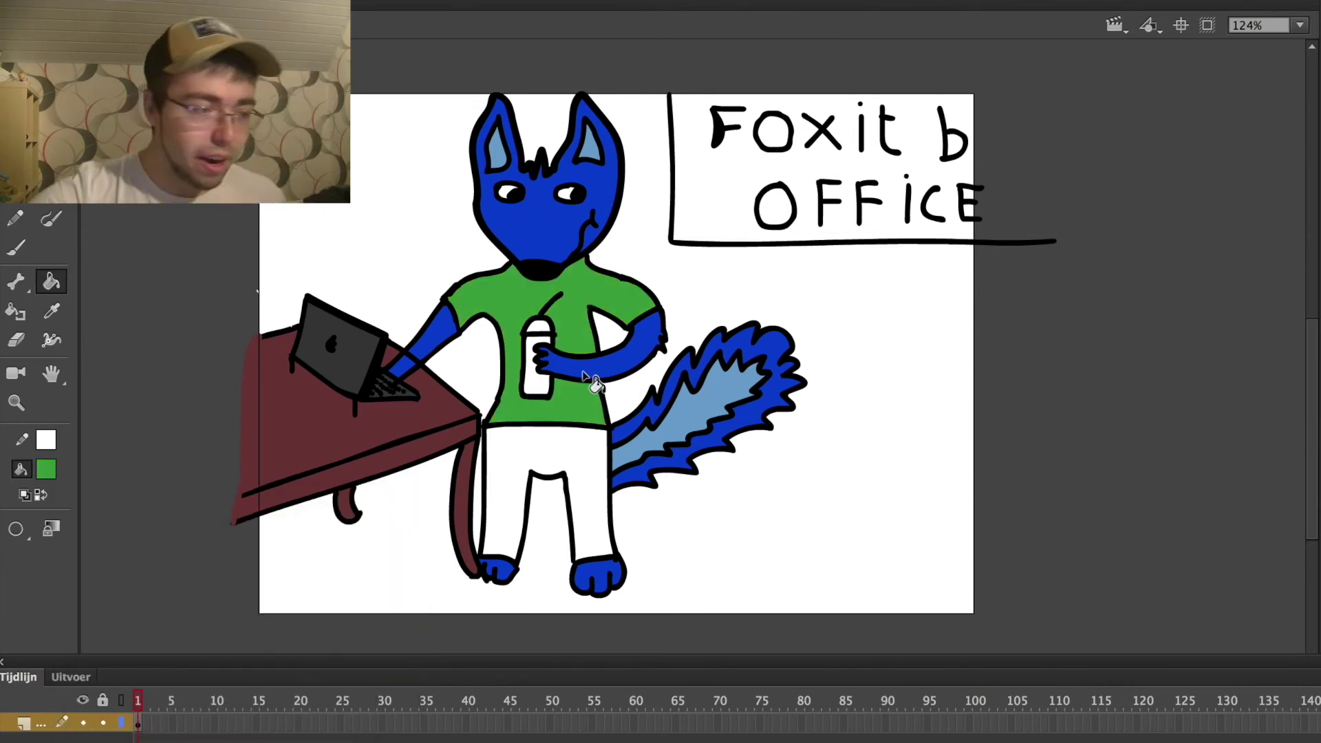
# Try teal, purple and light blue fills on the trousers.
pyautogui.click(44, 471)
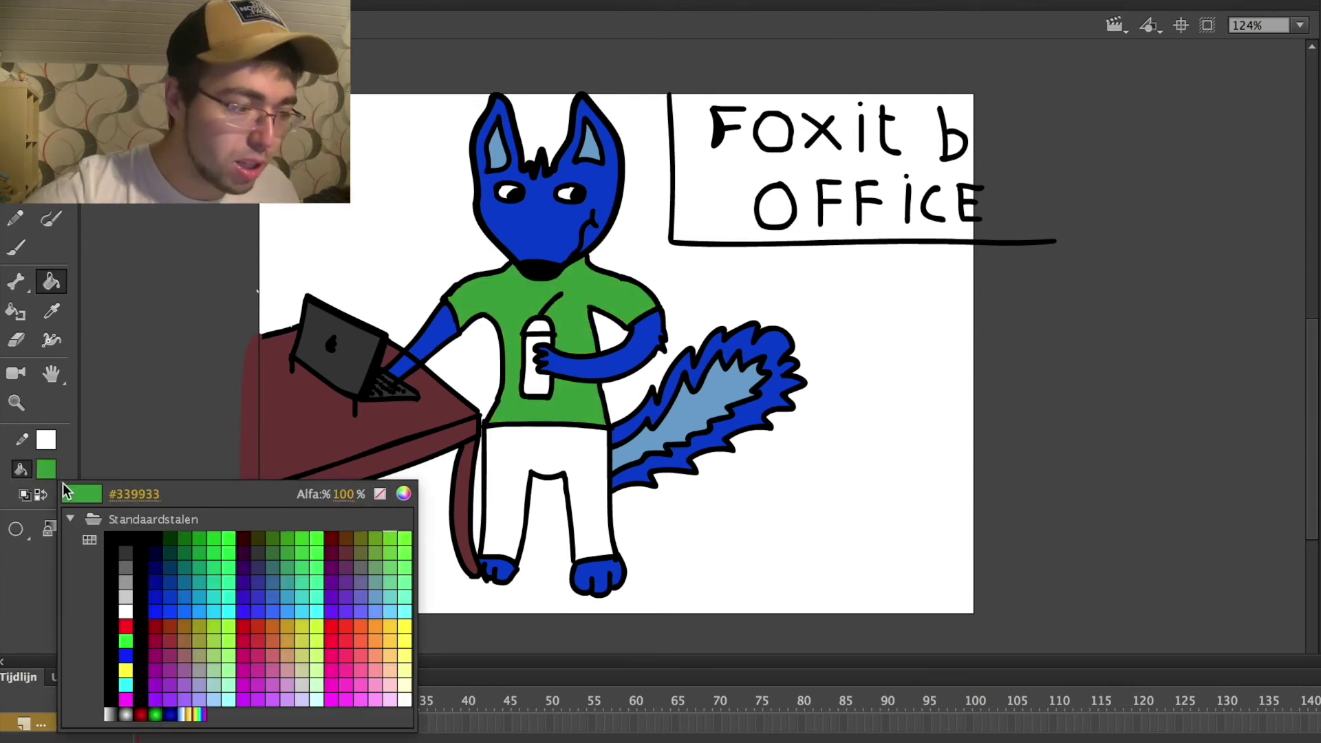
pyautogui.click(191, 552)
pyautogui.click(537, 509)
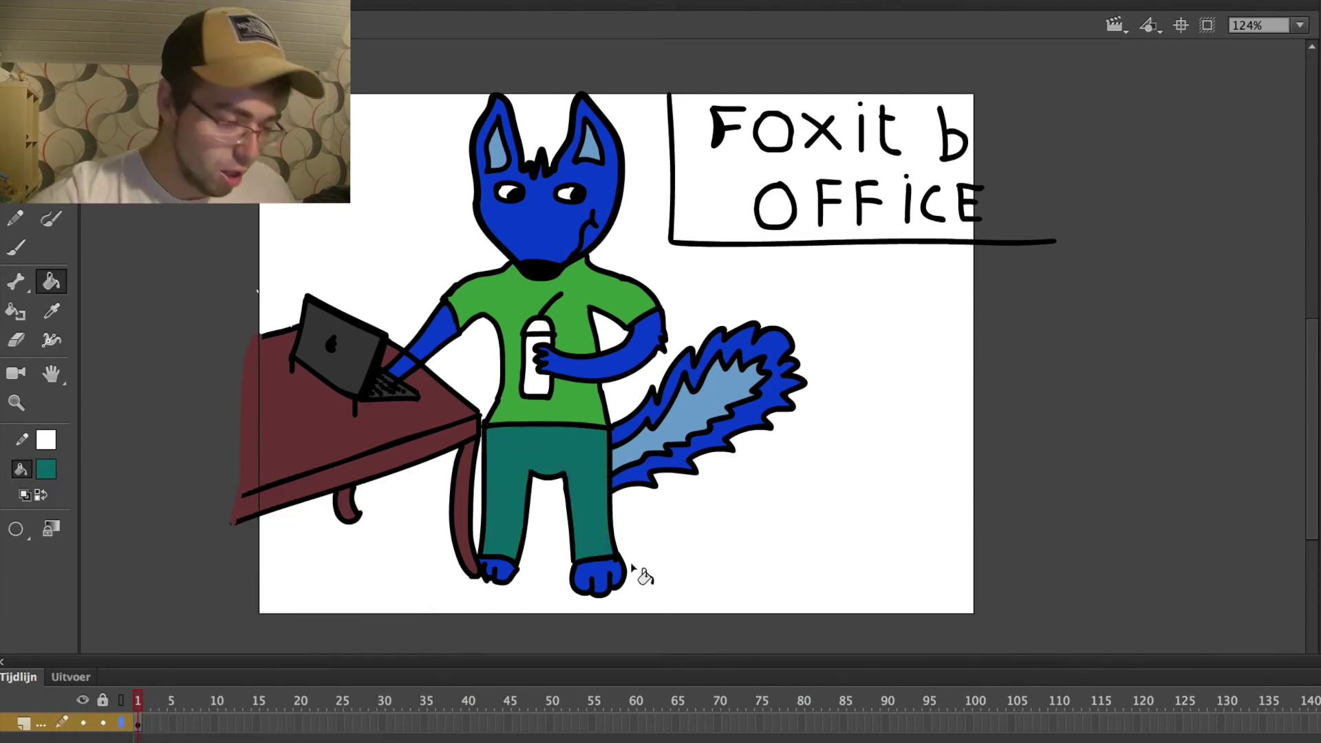
pyautogui.click(46, 470)
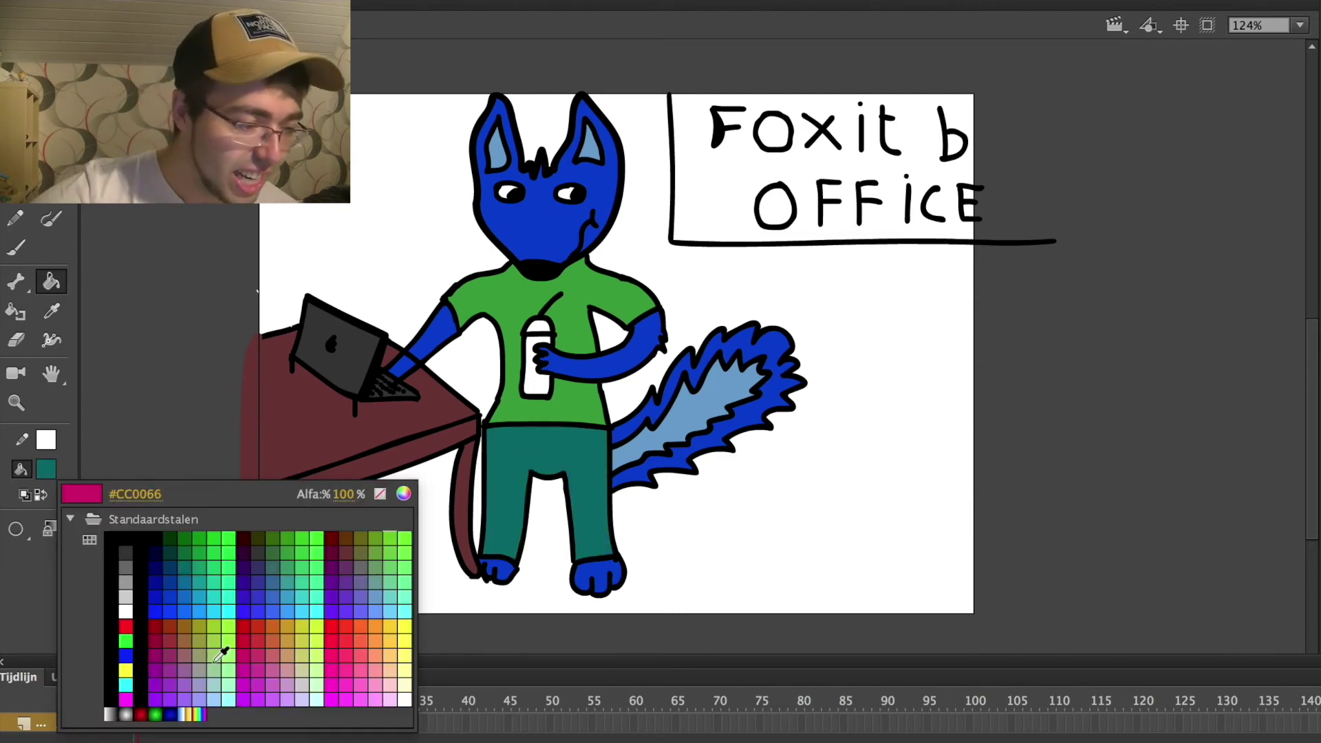
pyautogui.click(172, 665)
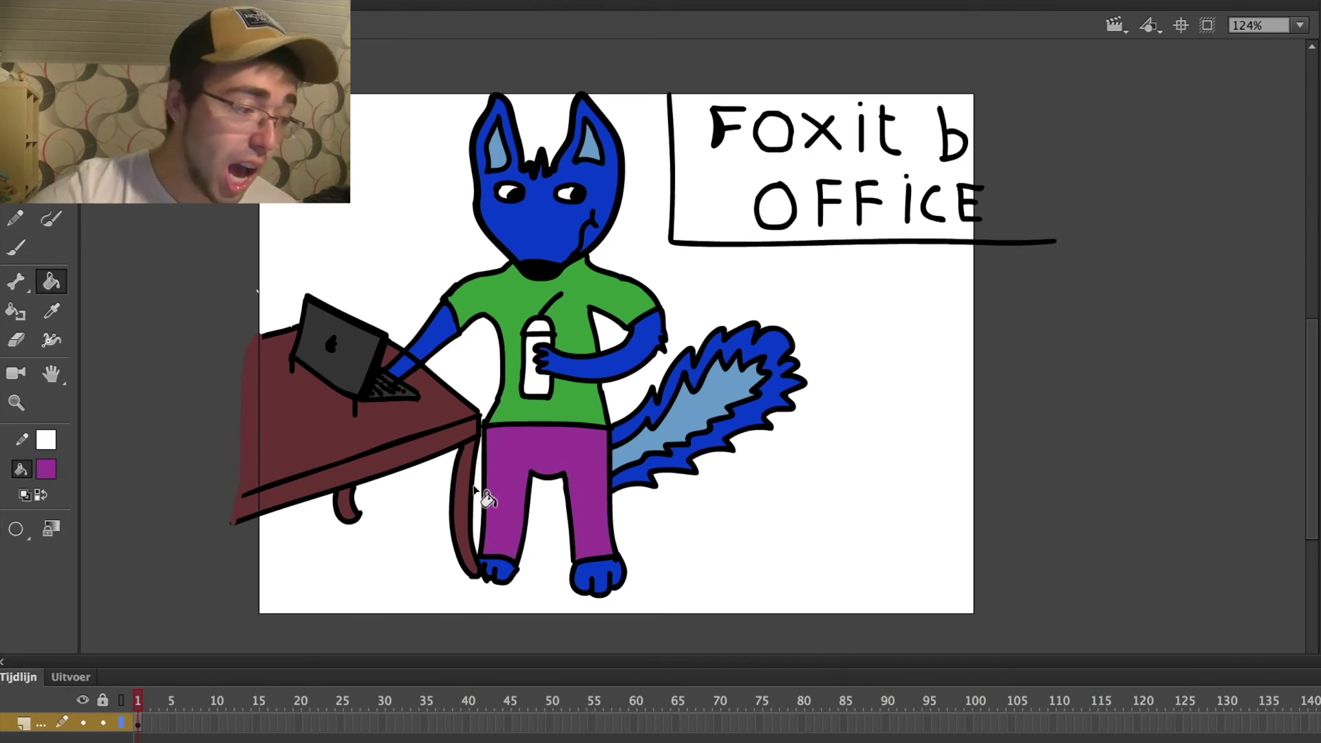
pyautogui.click(45, 469)
pyautogui.click(389, 611)
pyautogui.click(543, 496)
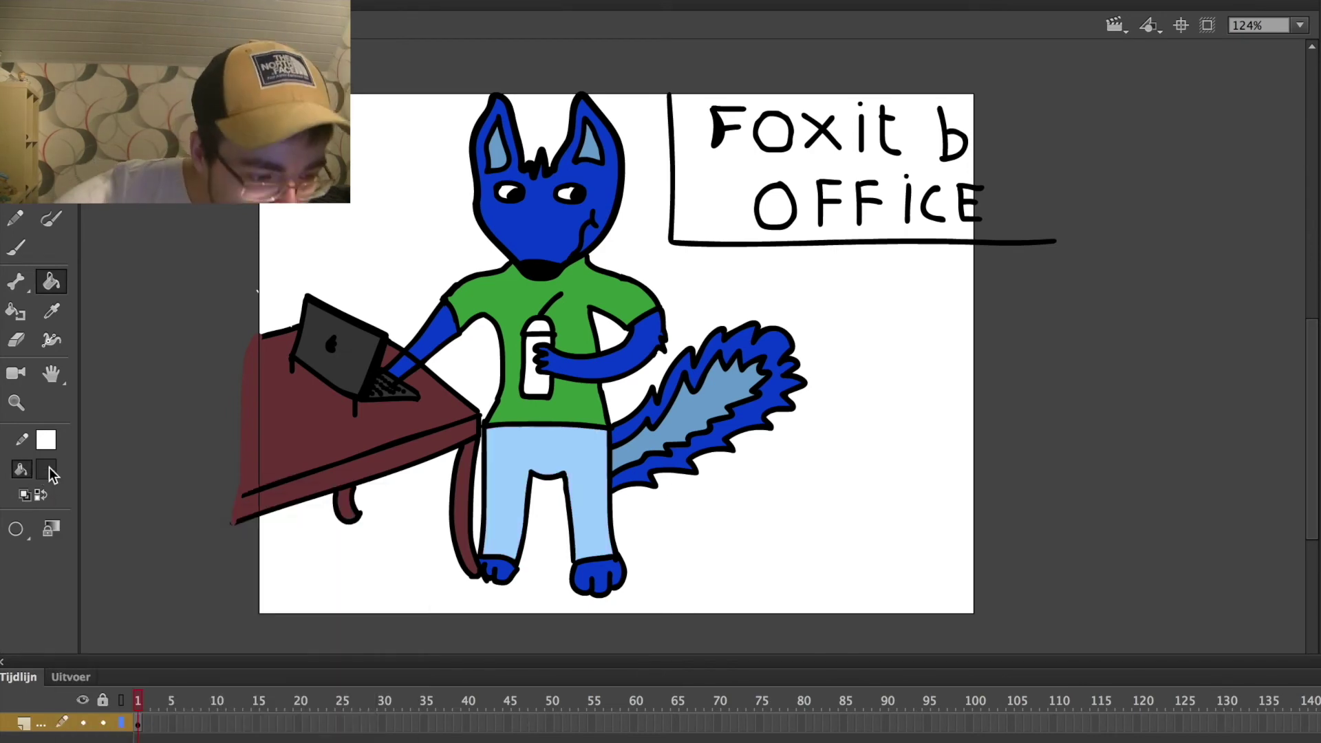
# Try orange and pale pink fills on the trousers.
pyautogui.click(45, 470)
pyautogui.click(387, 636)
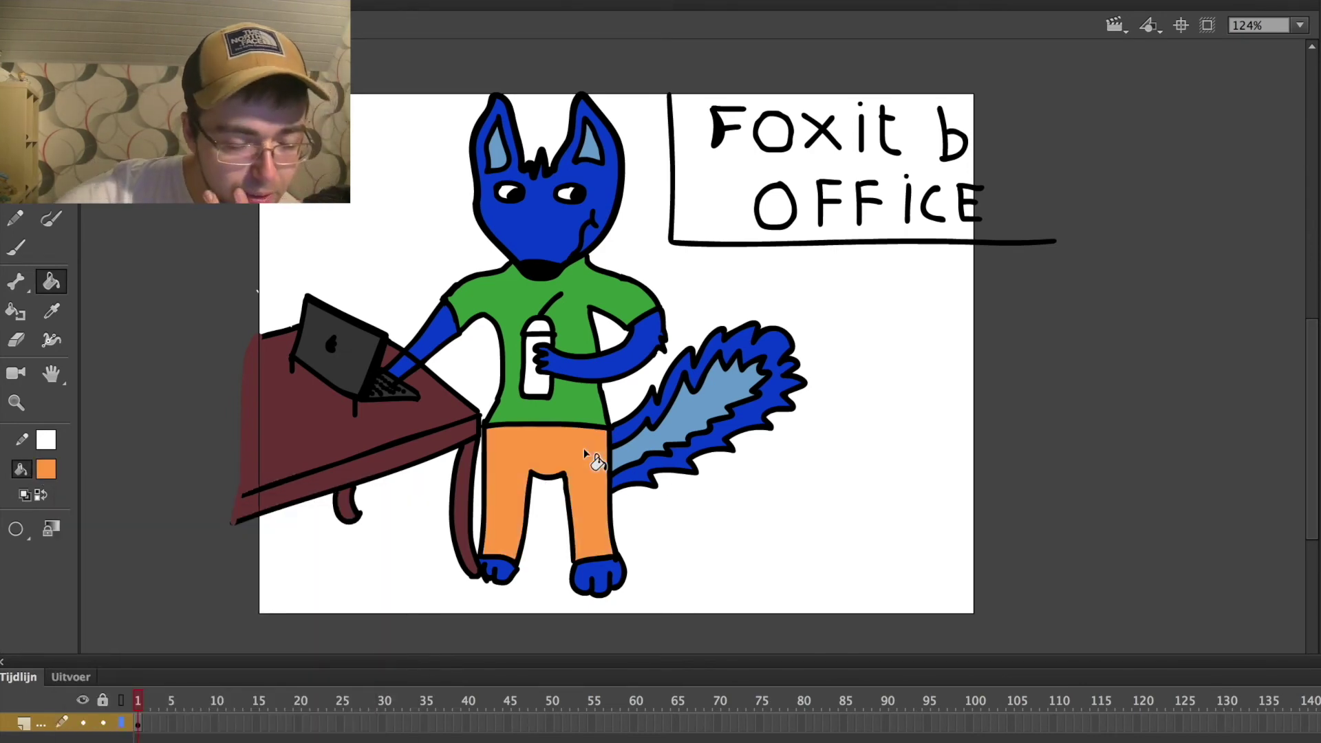
pyautogui.click(585, 454)
pyautogui.click(45, 470)
pyautogui.click(395, 672)
pyautogui.click(550, 496)
# Fill the trousers with light grey.
pyautogui.click(45, 470)
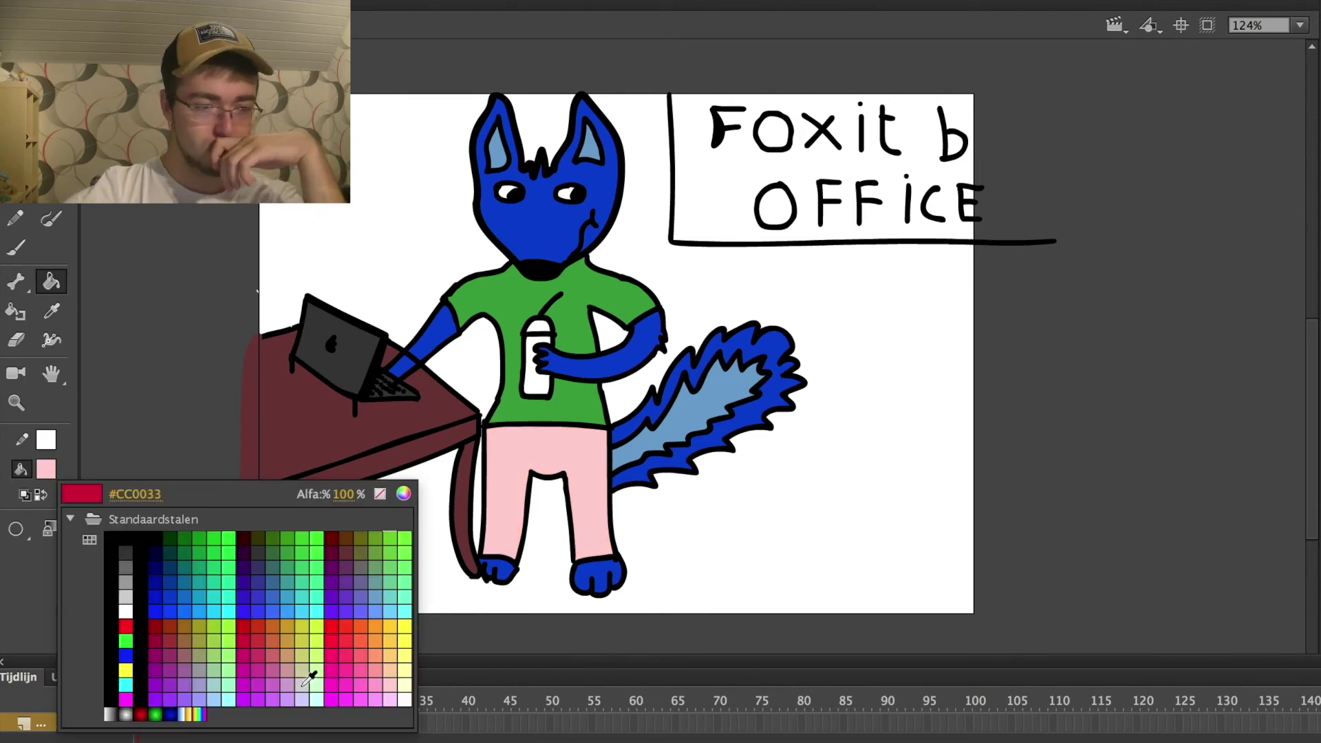
pyautogui.click(302, 686)
pyautogui.click(550, 495)
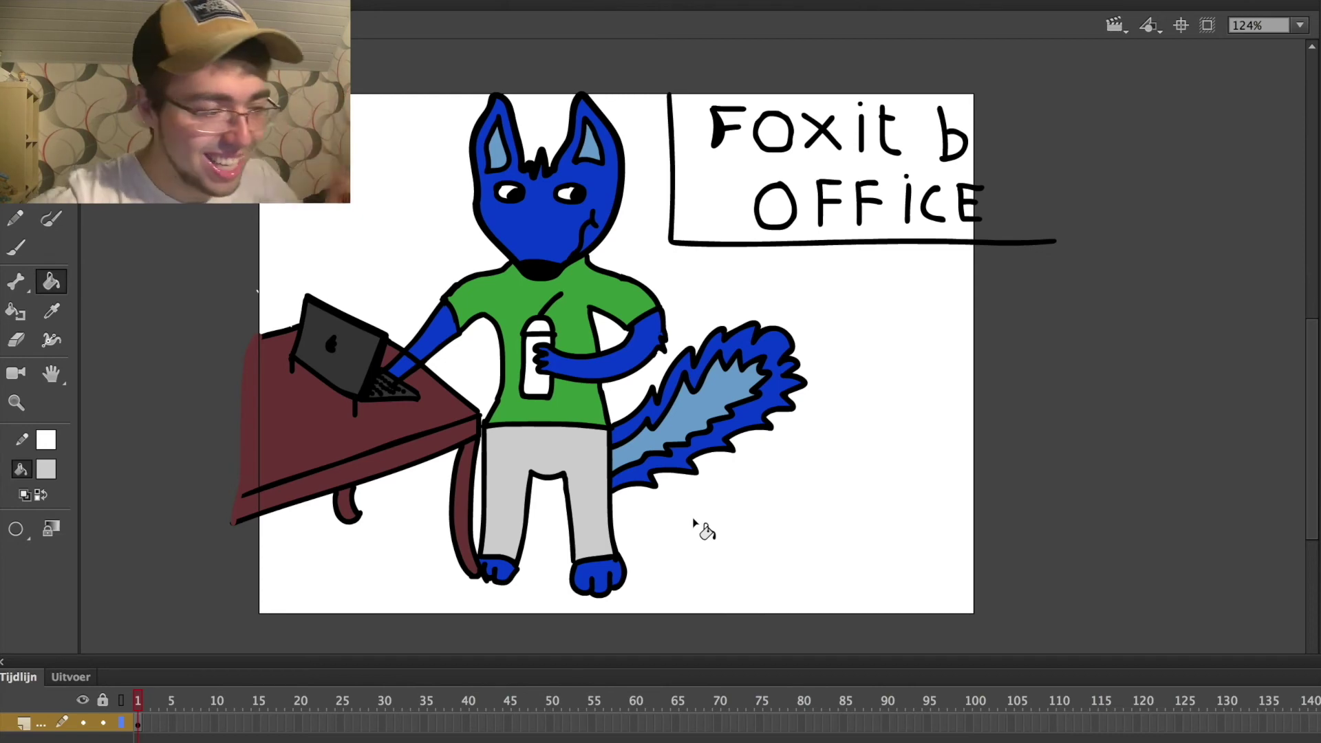
# Close the sign's open edges with a light grey brush stroke and fill its background with light cyan.
pyautogui.click(46, 470)
pyautogui.click(172, 585)
pyautogui.click(953, 154)
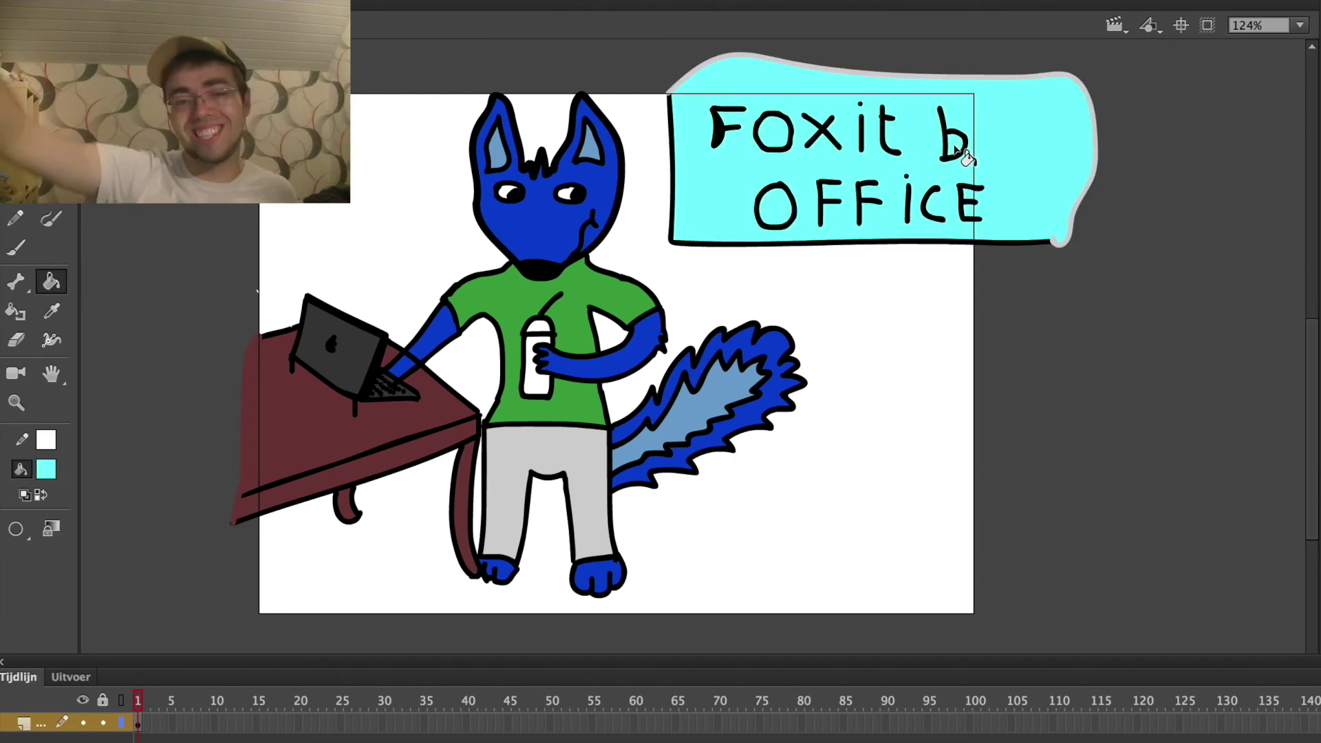
# Draw a black floor line behind the character, fill the floor below it greyish brown and add slanted black plank lines.
pyautogui.click(17, 247)
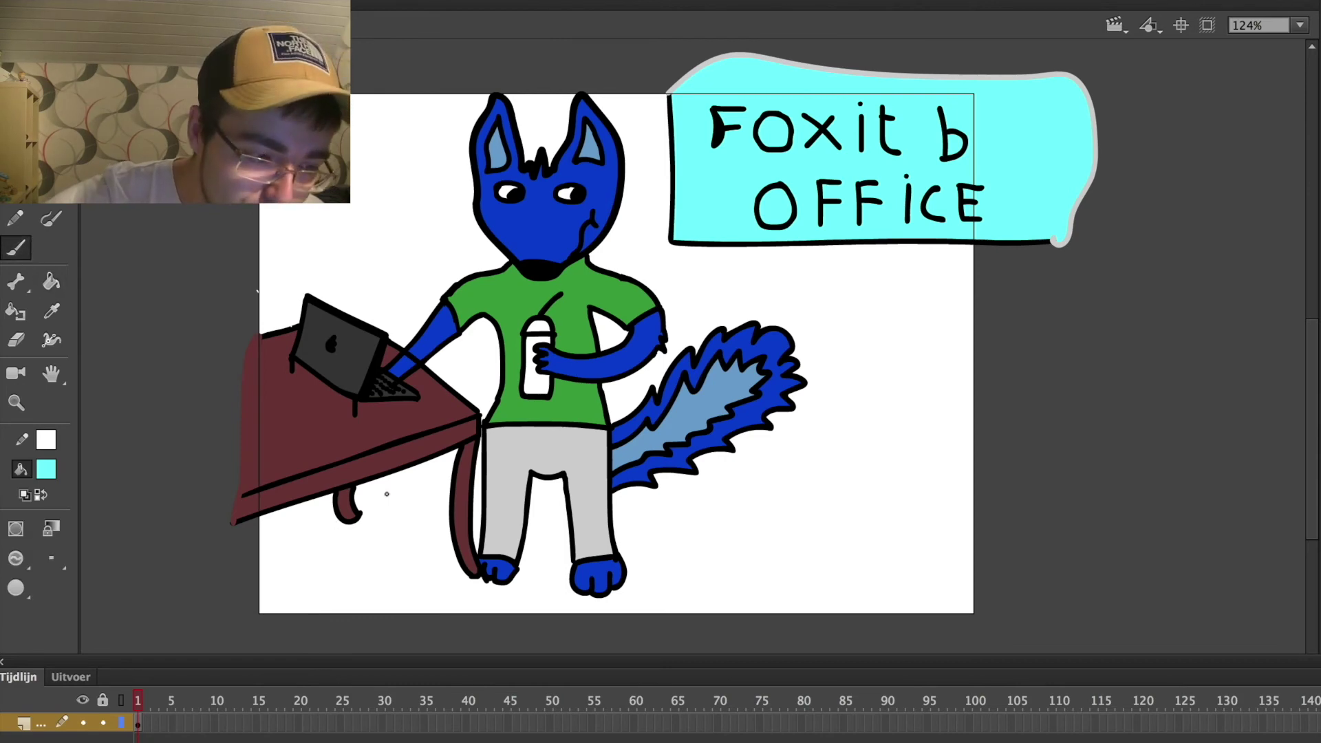
pyautogui.moveTo(302, 501); pyautogui.dragTo(1011, 503)
pyautogui.click(45, 470)
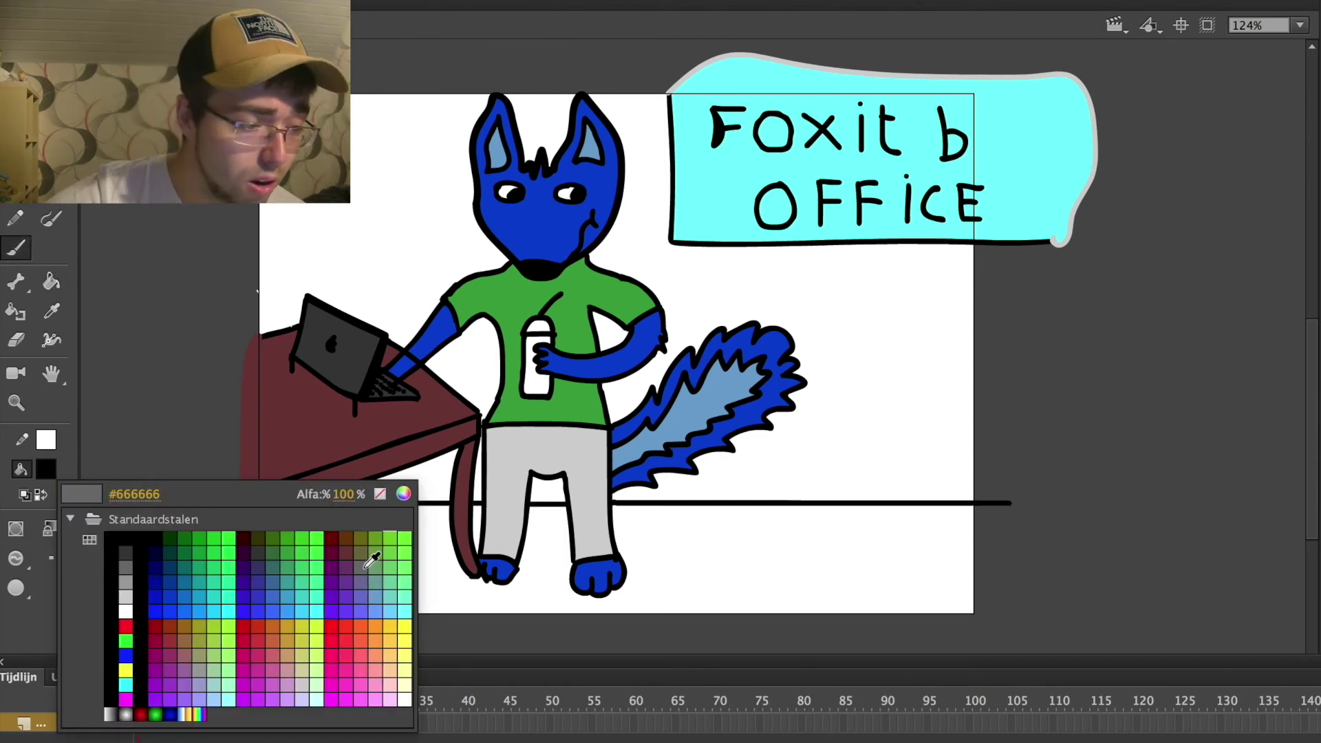
pyautogui.click(372, 559)
pyautogui.press('k')
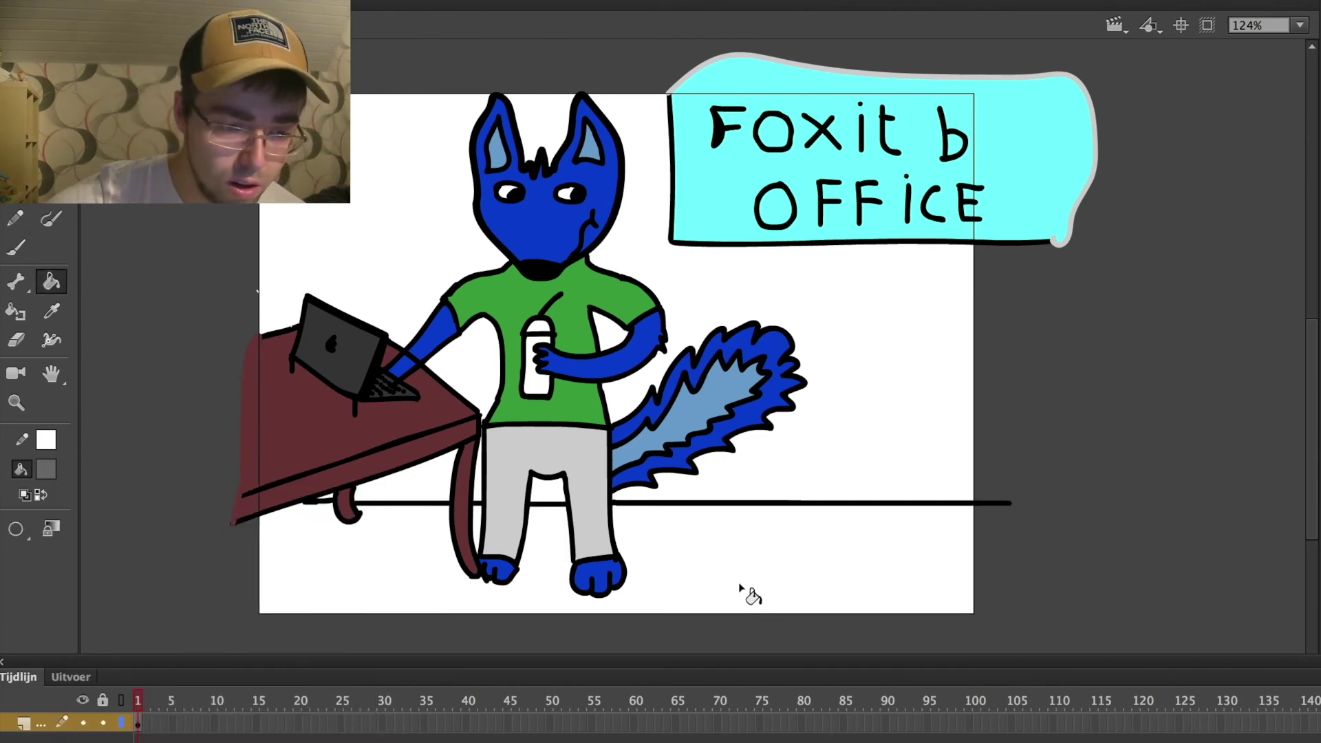
pyautogui.press('b')
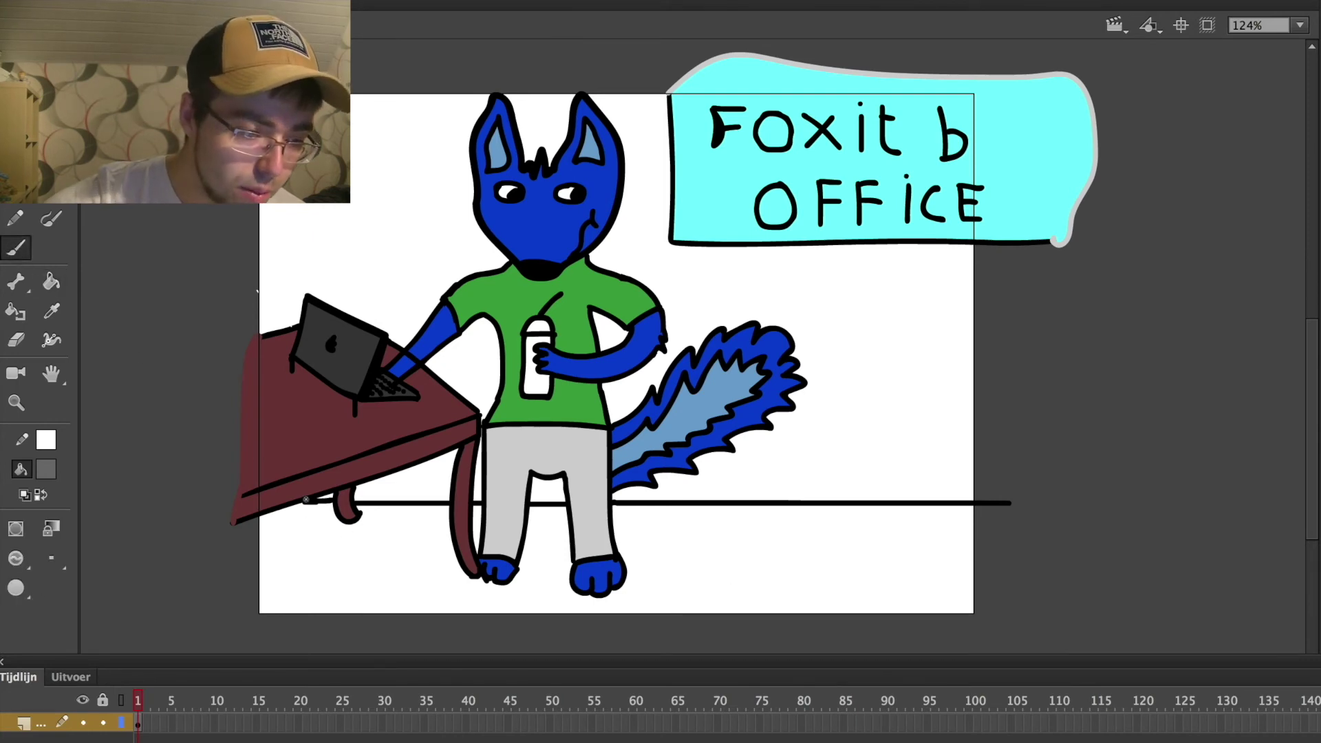
pyautogui.moveTo(225, 606)
pyautogui.mouseDown()
pyautogui.moveTo(273, 650)
pyautogui.moveTo(1008, 624)
pyautogui.moveTo(1008, 506)
pyautogui.mouseUp()
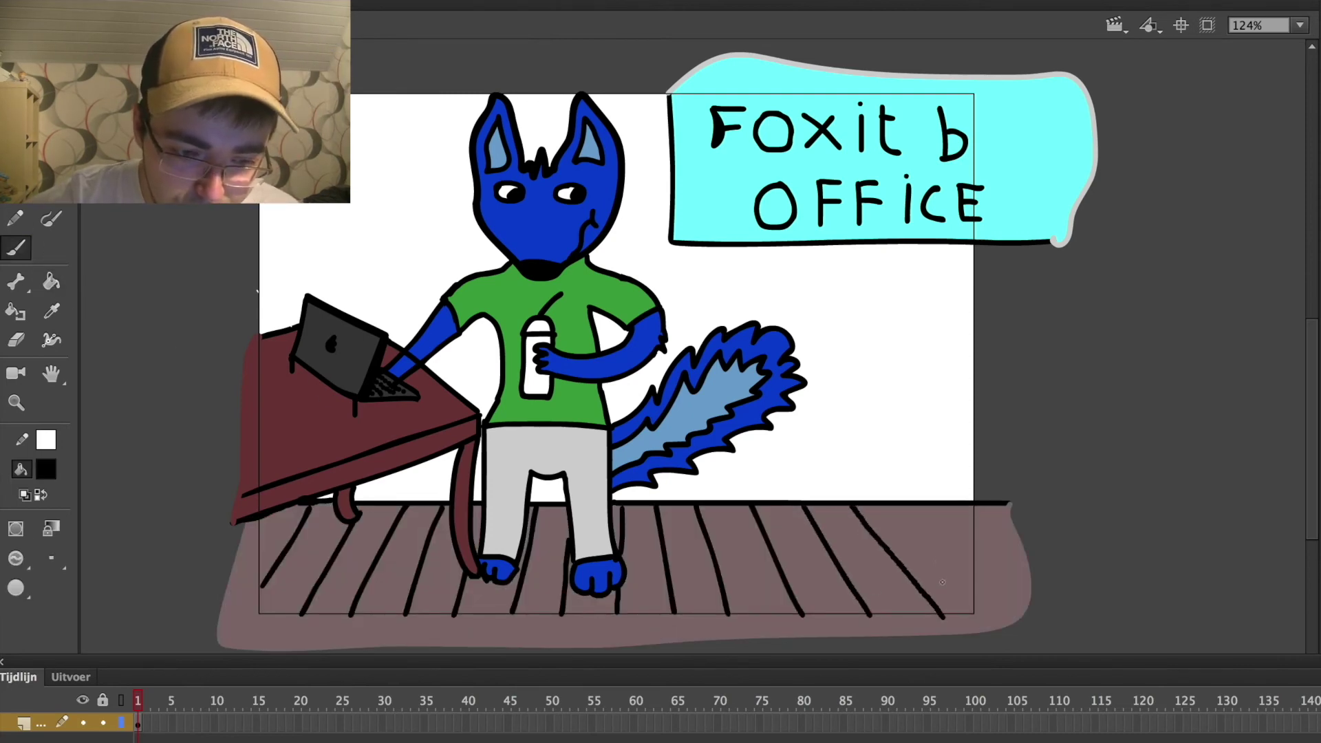
pyautogui.moveTo(915, 507); pyautogui.dragTo(982, 585)
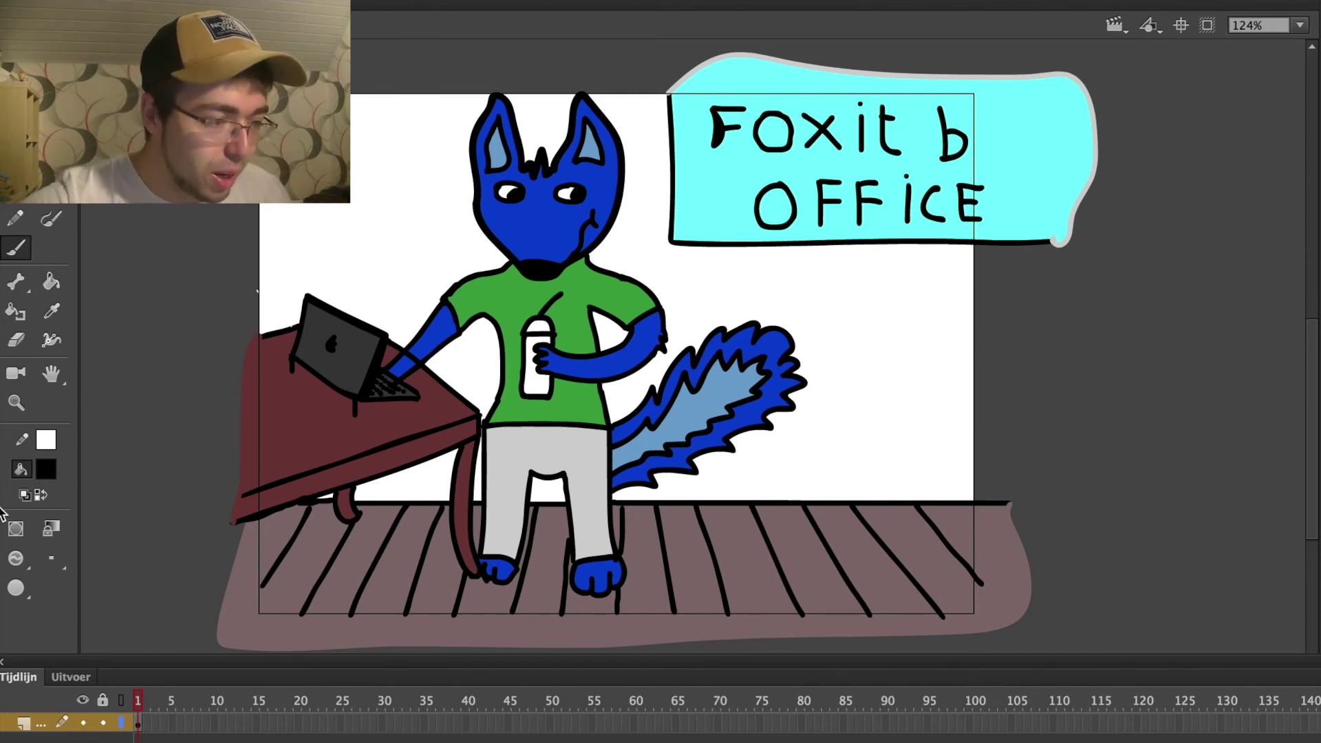
# Enclose the wall area behind the character and sign and fill it with salmon orange.
pyautogui.click(46, 469)
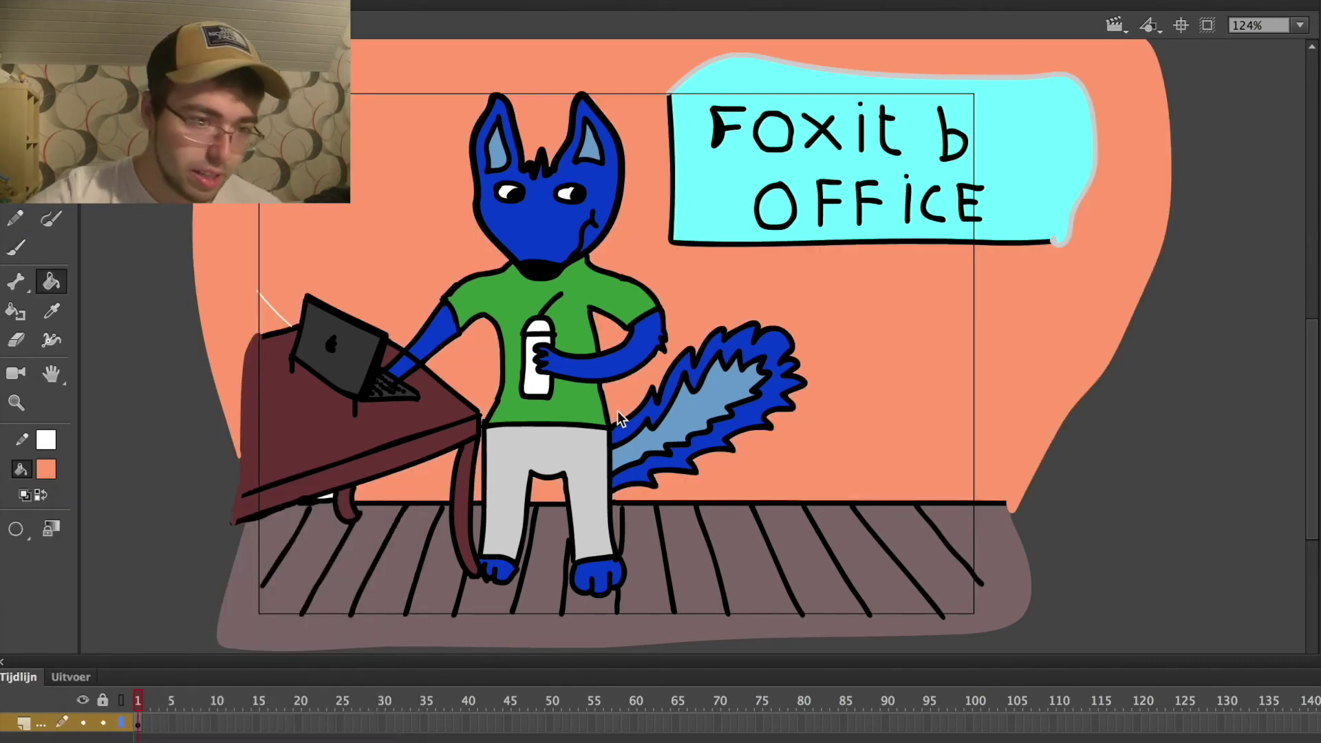
# Brush evenly spaced horizontal black lines across the upper wall, interrupting them at the character and the sign.
pyautogui.click(23, 248)
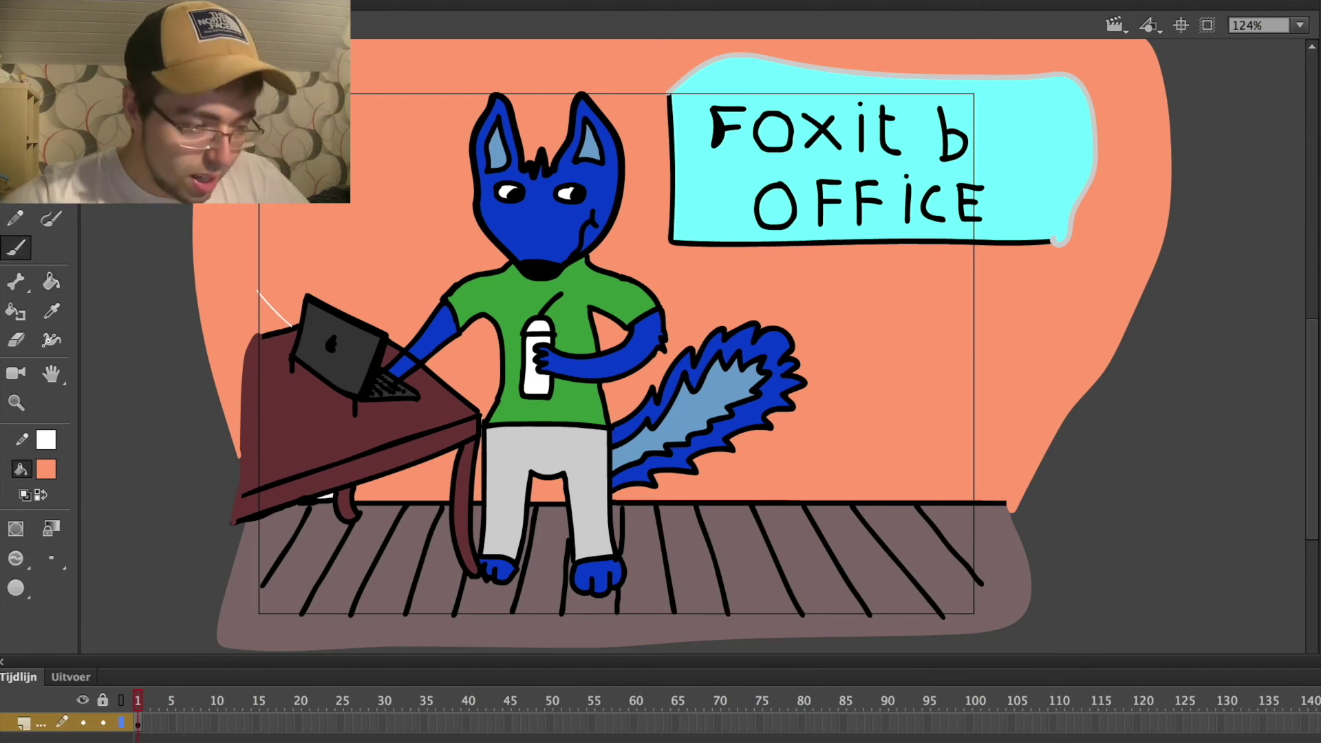
pyautogui.click(47, 493)
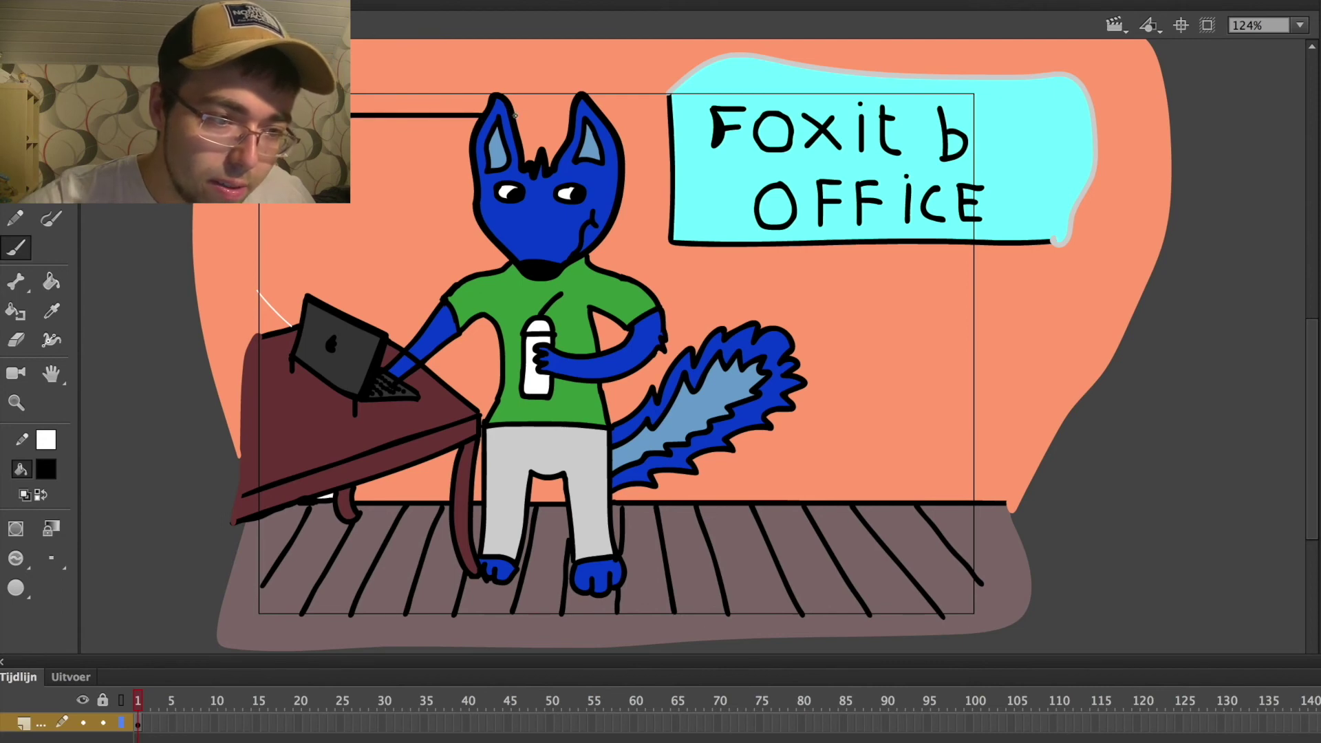
pyautogui.moveTo(564, 134); pyautogui.dragTo(674, 136)
pyautogui.moveTo(344, 162); pyautogui.dragTo(447, 162)
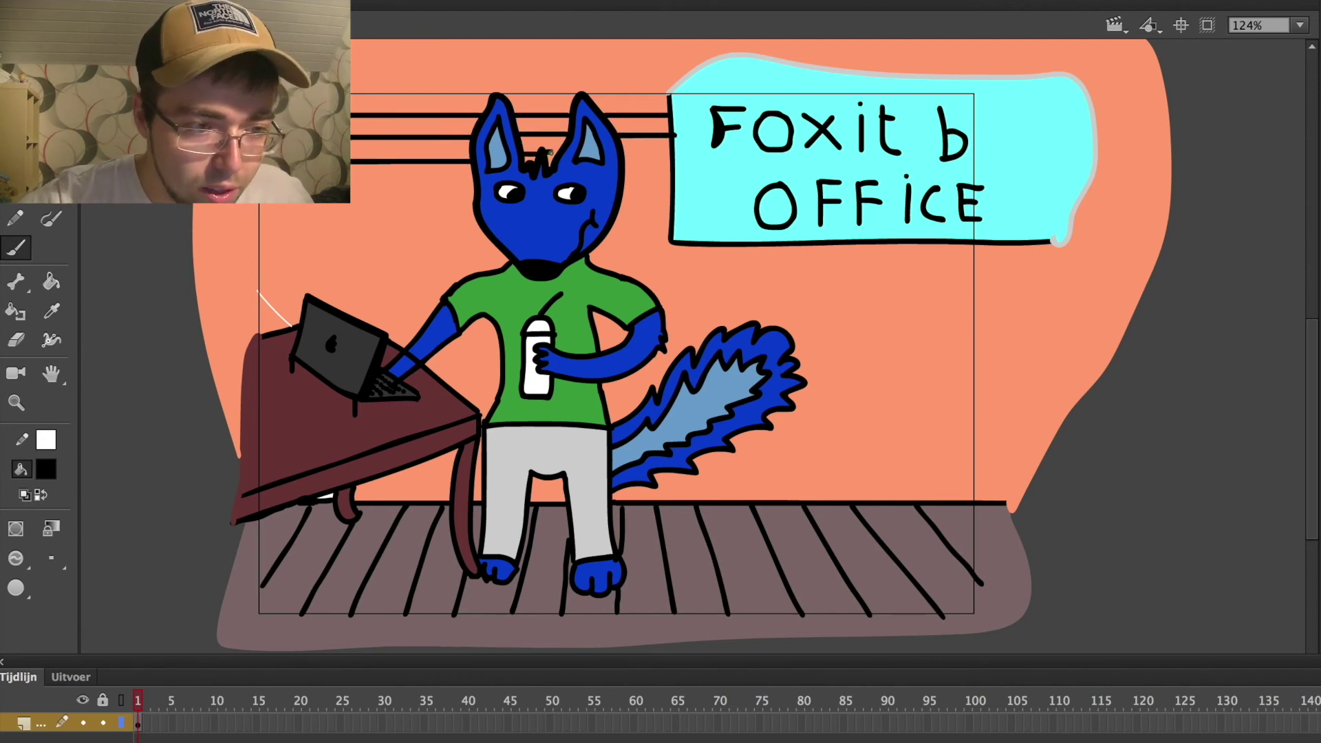
pyautogui.moveTo(645, 214); pyautogui.dragTo(672, 213)
pyautogui.moveTo(258, 237); pyautogui.dragTo(674, 241)
pyautogui.moveTo(259, 269); pyautogui.dragTo(976, 269)
pyautogui.moveTo(258, 294); pyautogui.dragTo(982, 306)
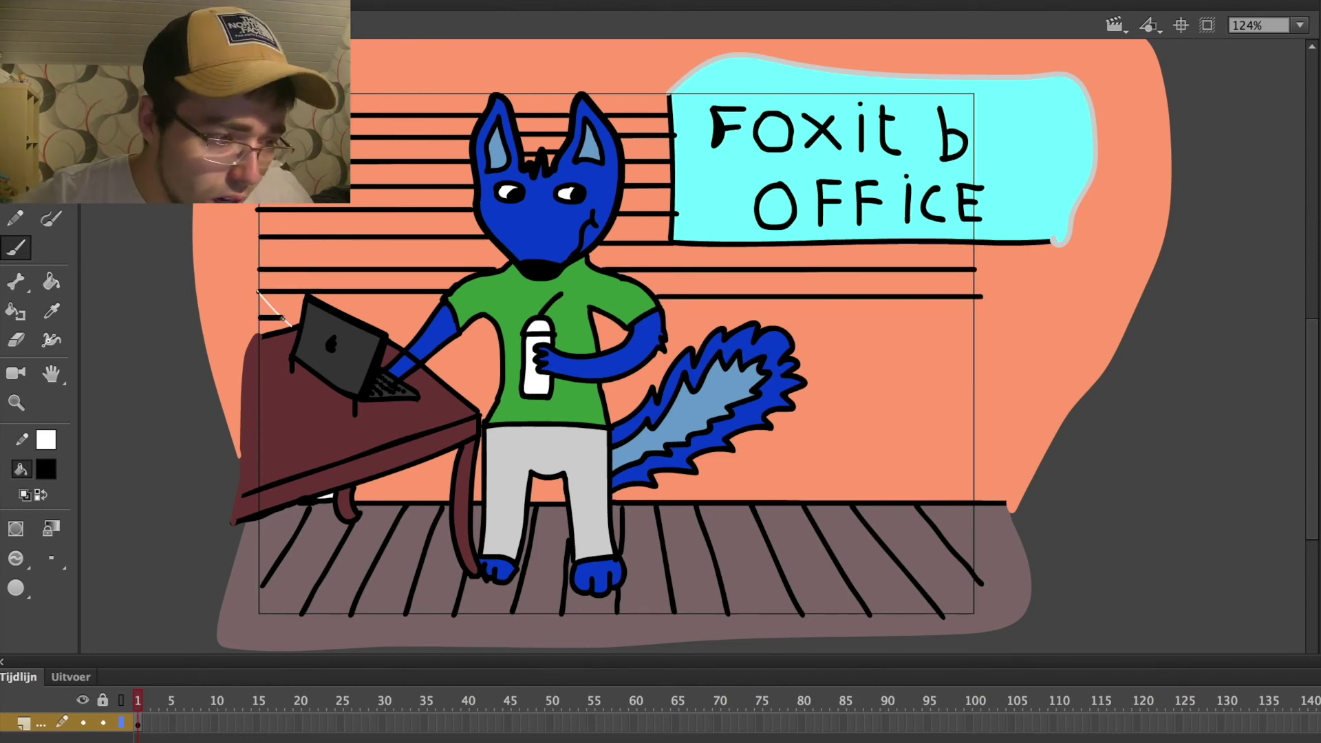